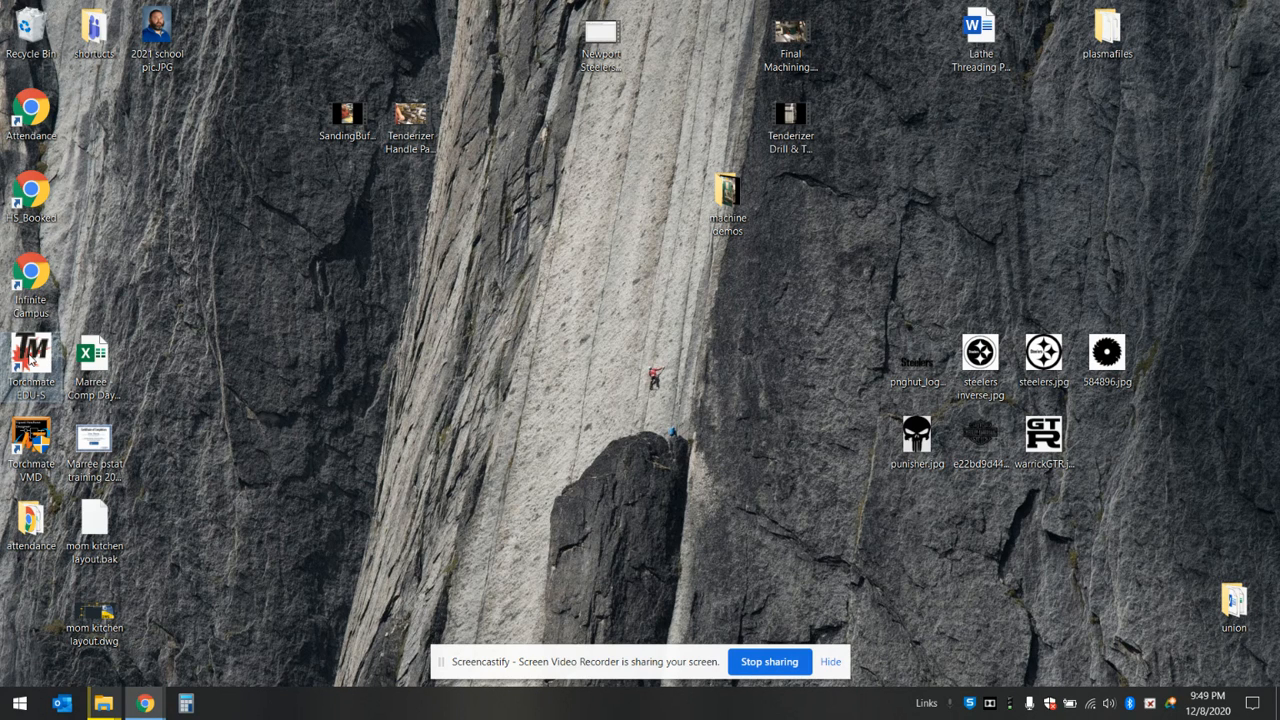
Launch Torchmate EDU-S and maximize its window
double_click(30, 359)
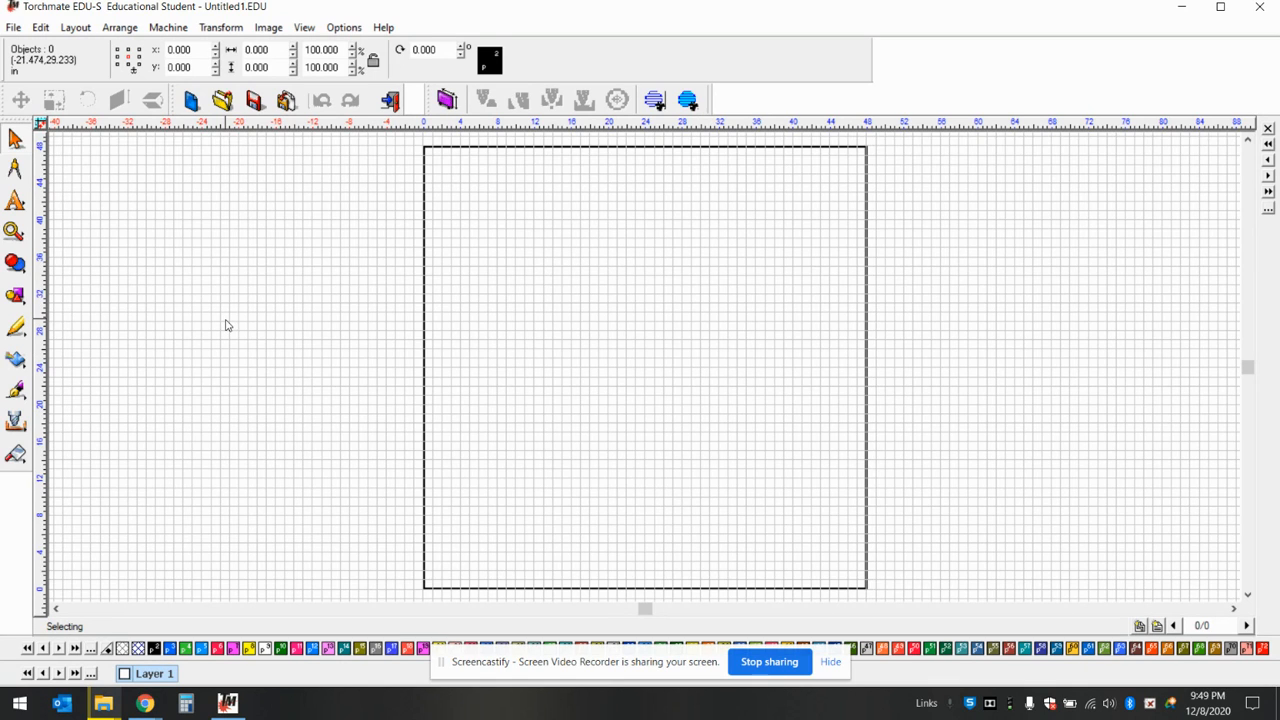
left_click(1232, 8)
left_click(1216, 9)
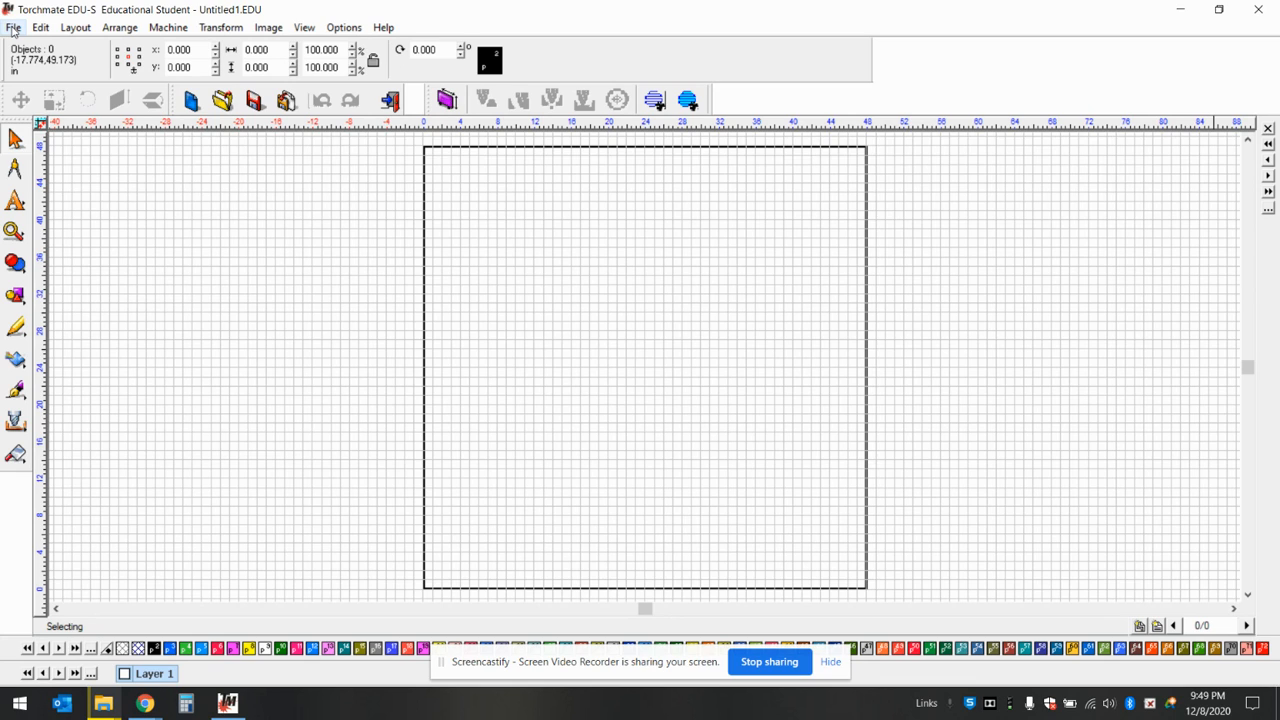
Examine the available file, layout, arrange, machine, transform, image, options and help commands
left_click(13, 28)
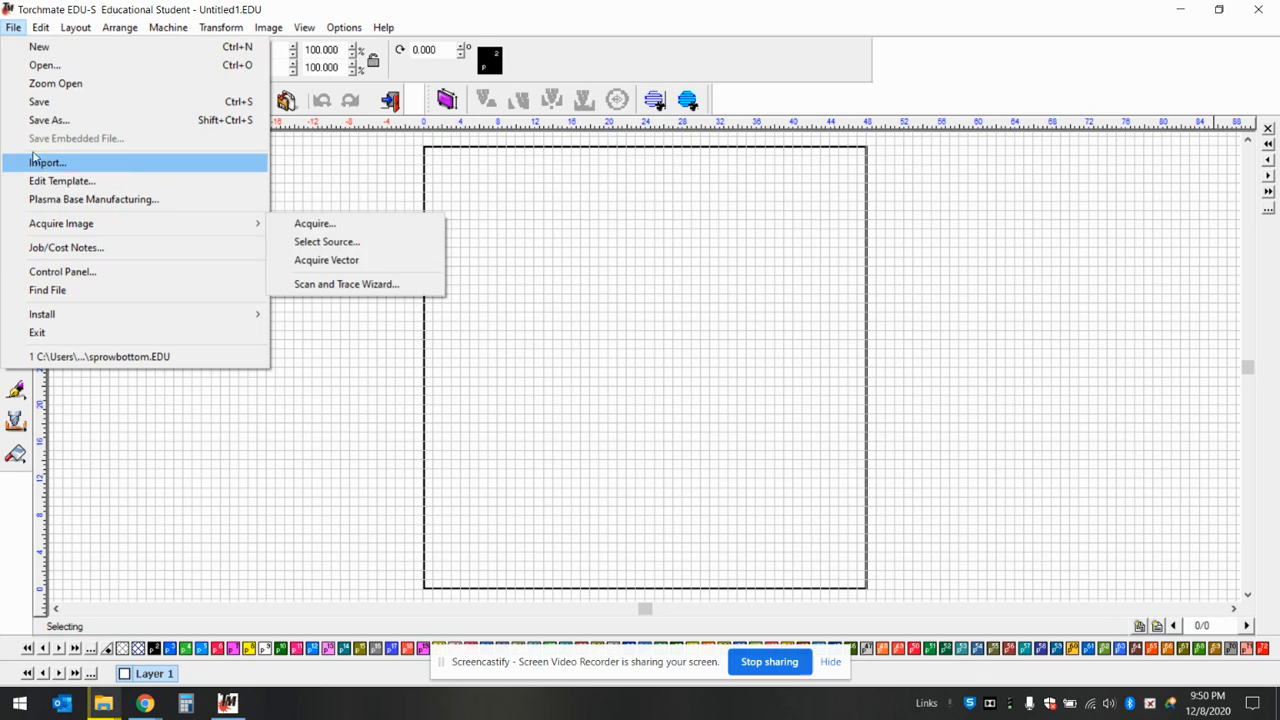
mouse_move(36, 29)
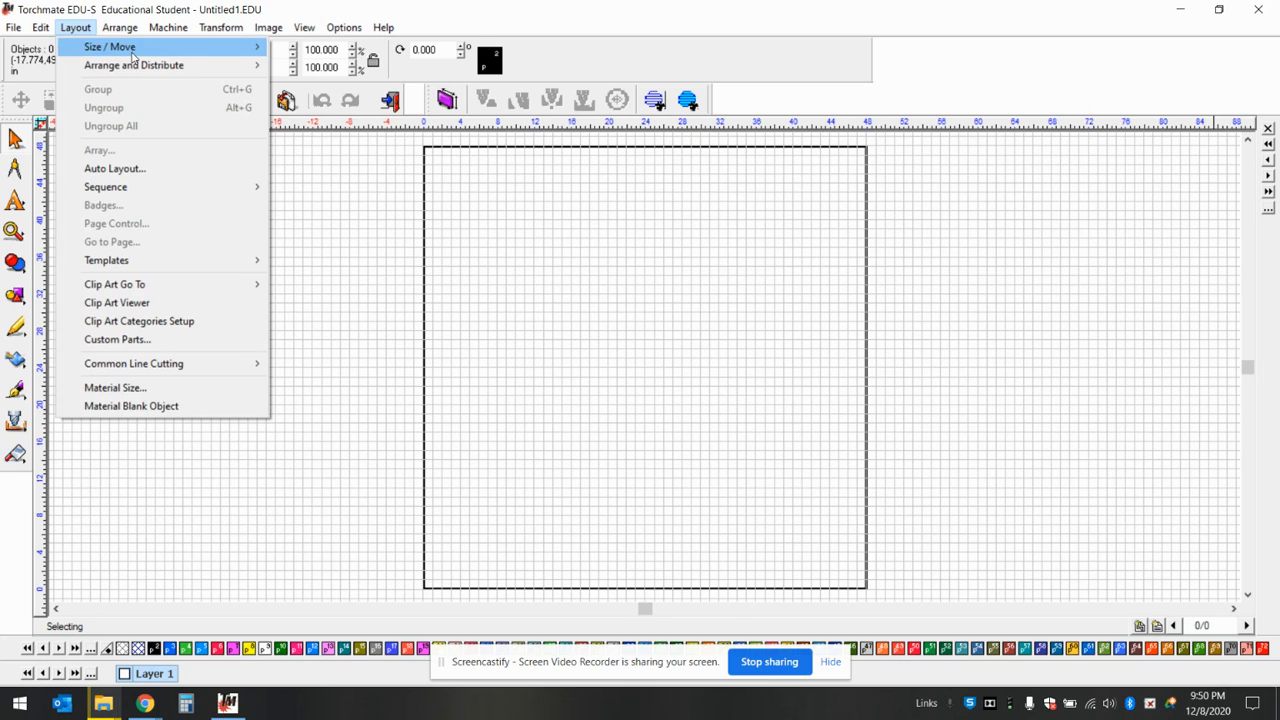
mouse_move(128, 32)
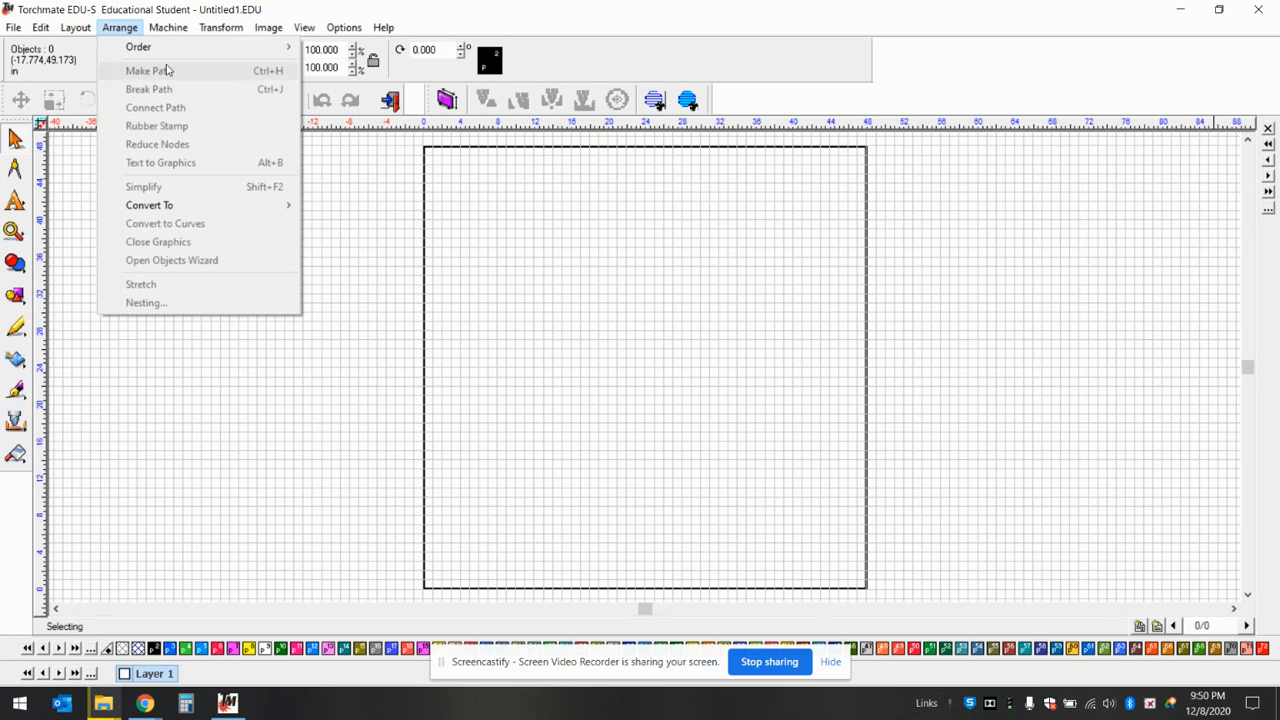
mouse_move(171, 30)
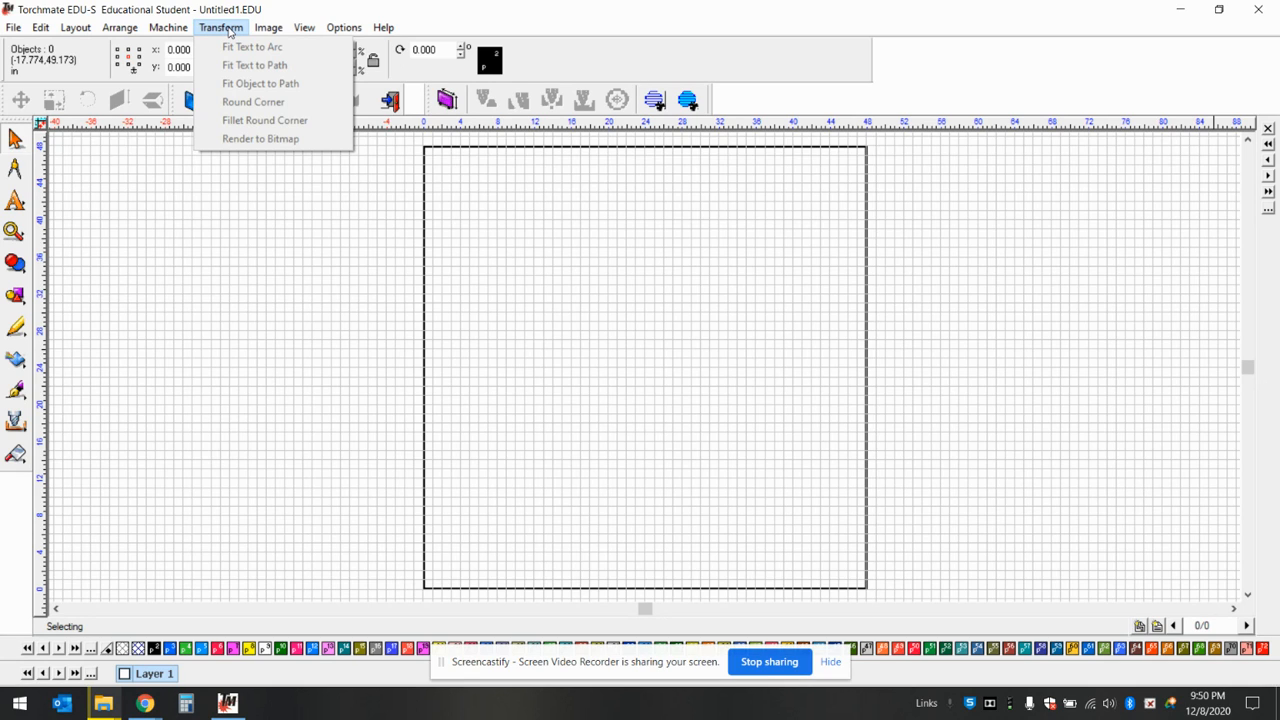
mouse_move(271, 33)
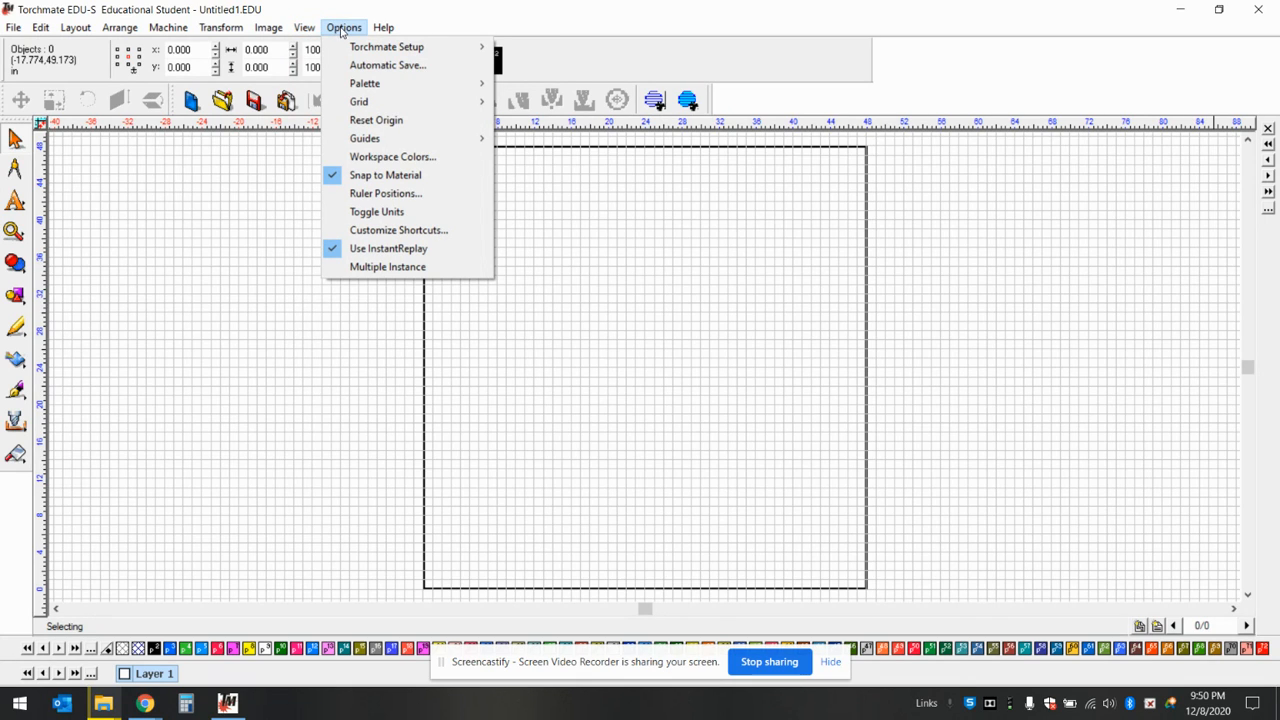
mouse_move(386, 29)
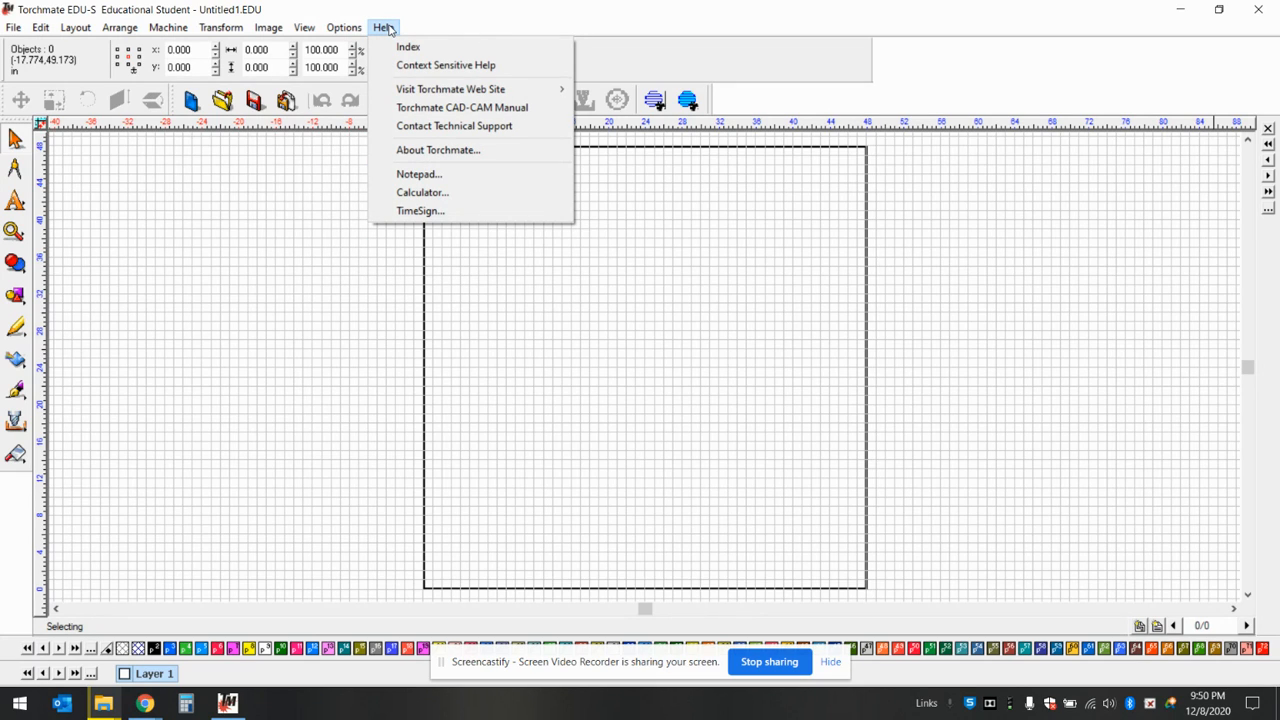
left_click(386, 28)
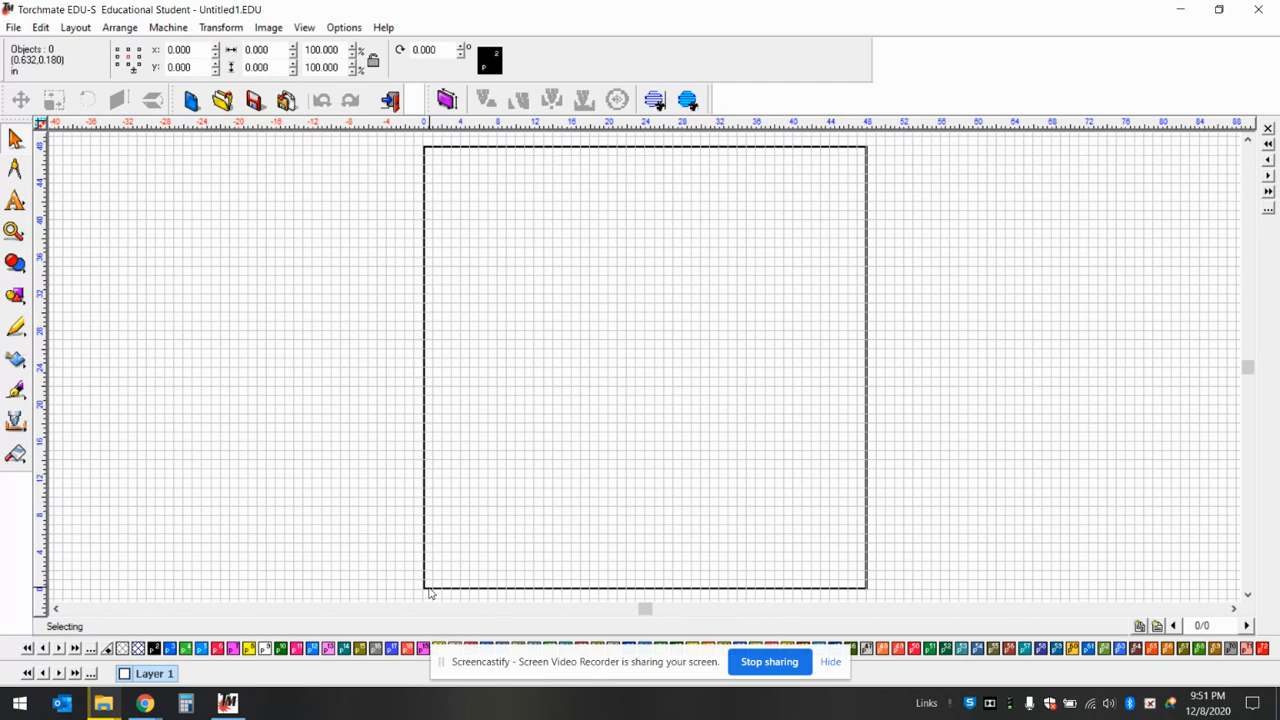
scroll(430, 593, "up", 2)
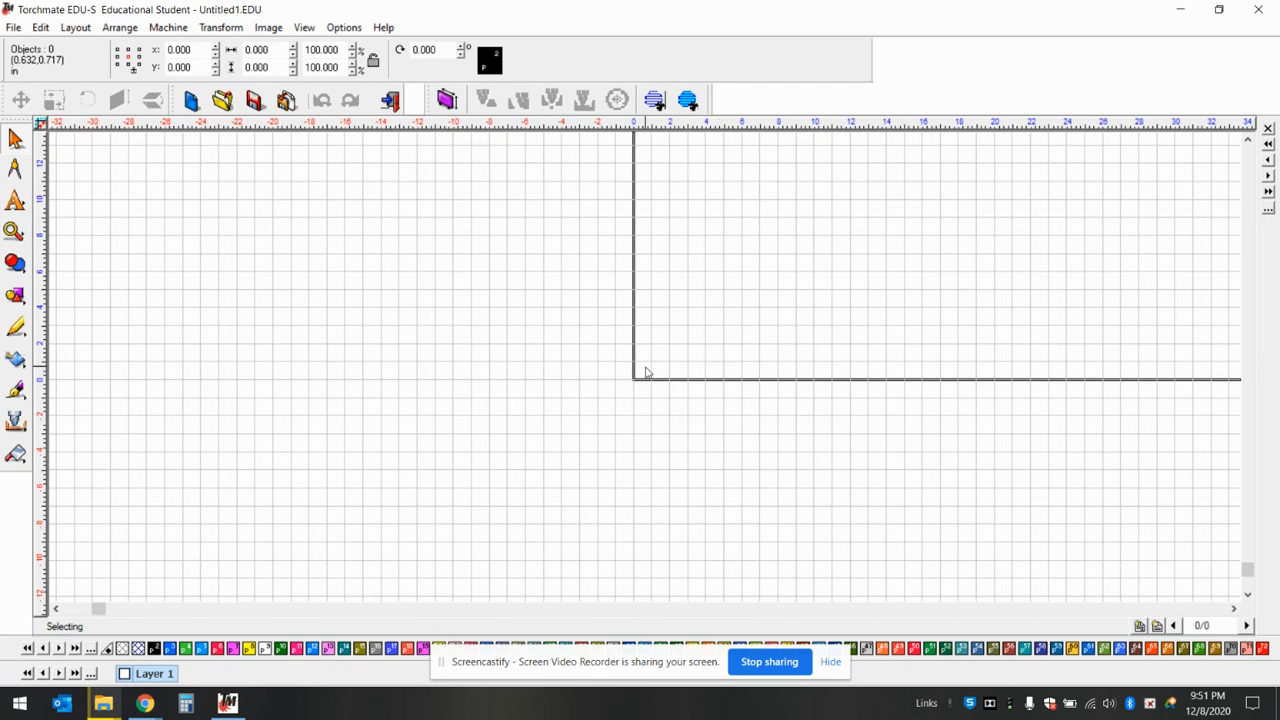
scroll(645, 372, "down", 2)
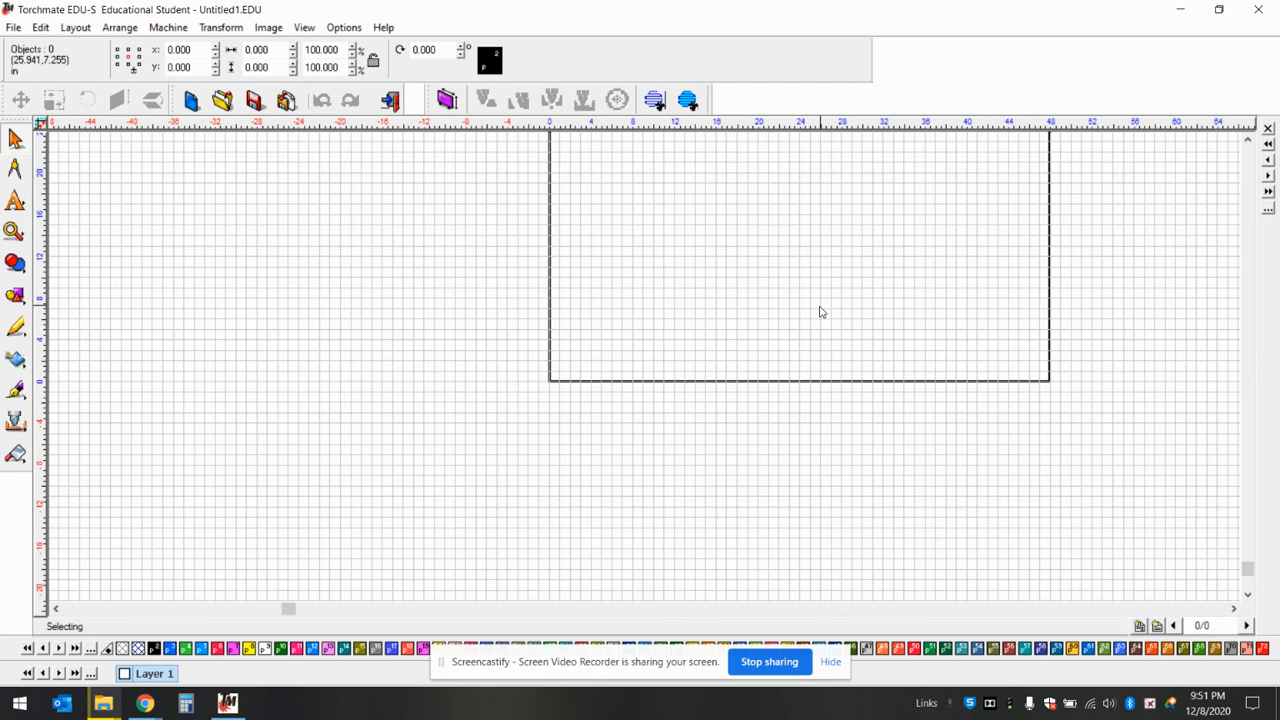
scroll(694, 343, "up", 2)
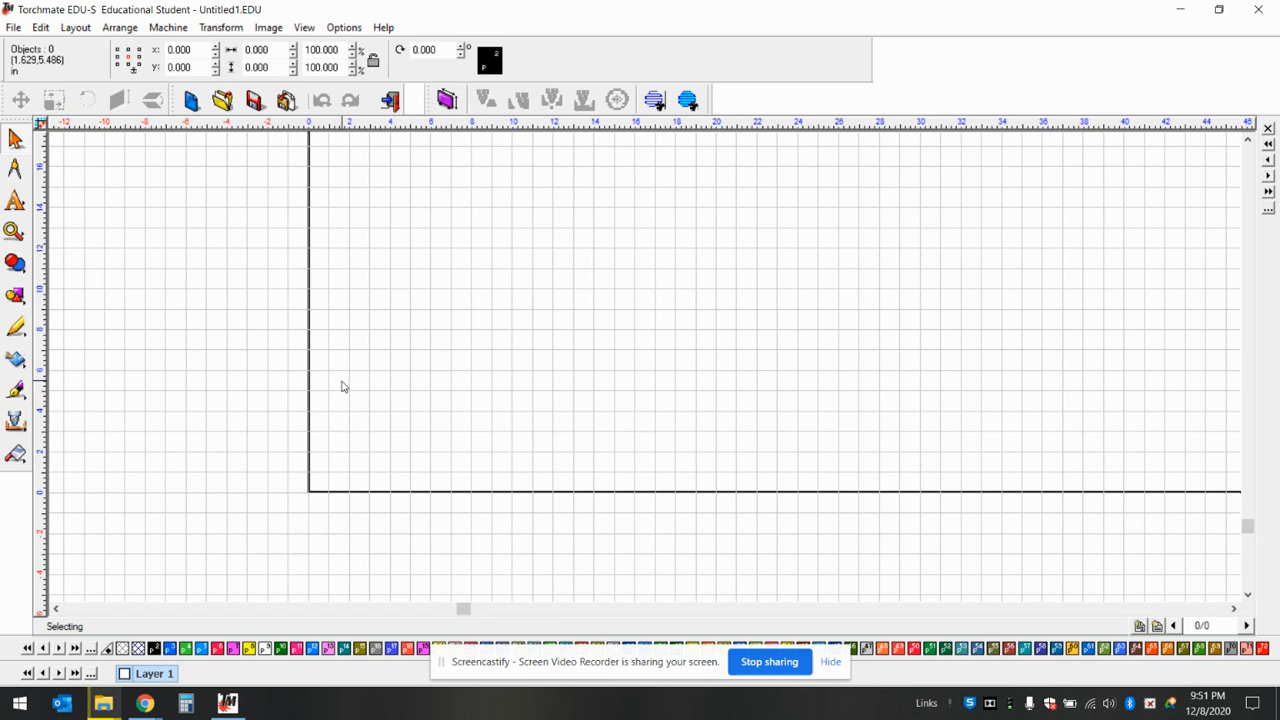
scroll(343, 383, "down", 2)
scroll(980, 165, "up", 2)
scroll(640, 380, "down", 2)
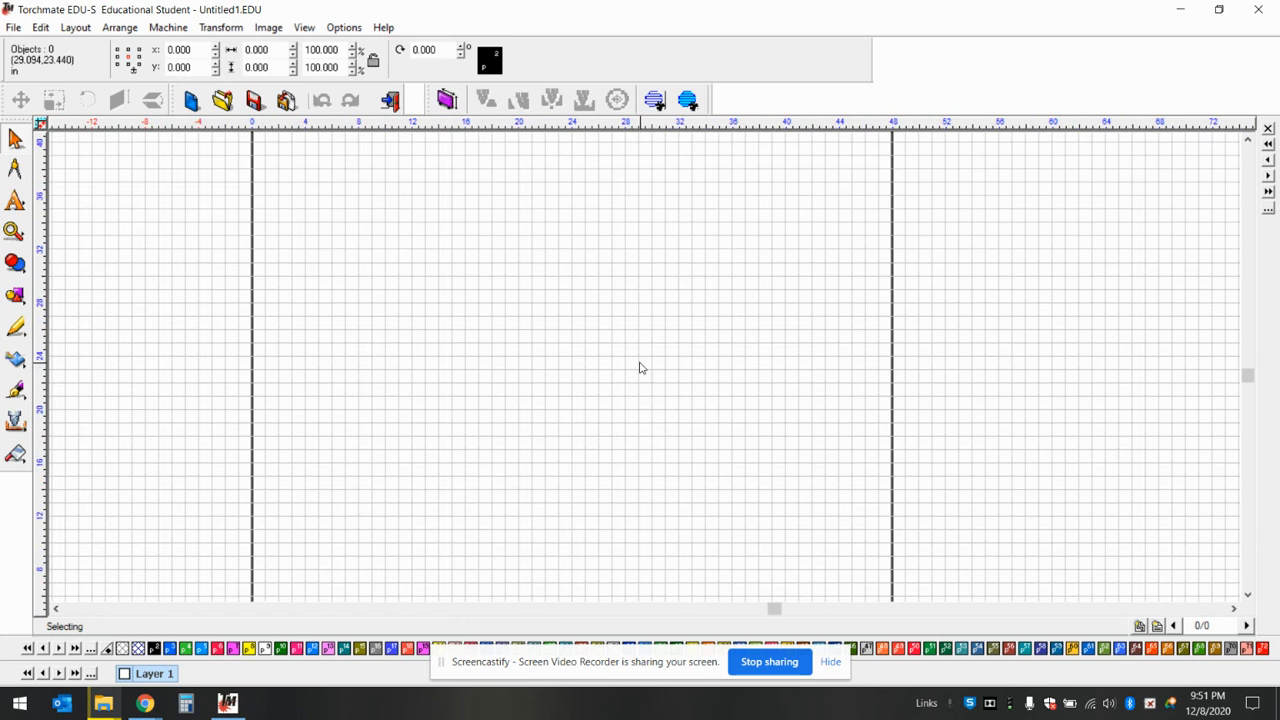
Review the material size settings for origin, orientation and dimensions, and accept them as they are
left_click(119, 27)
mouse_move(75, 27)
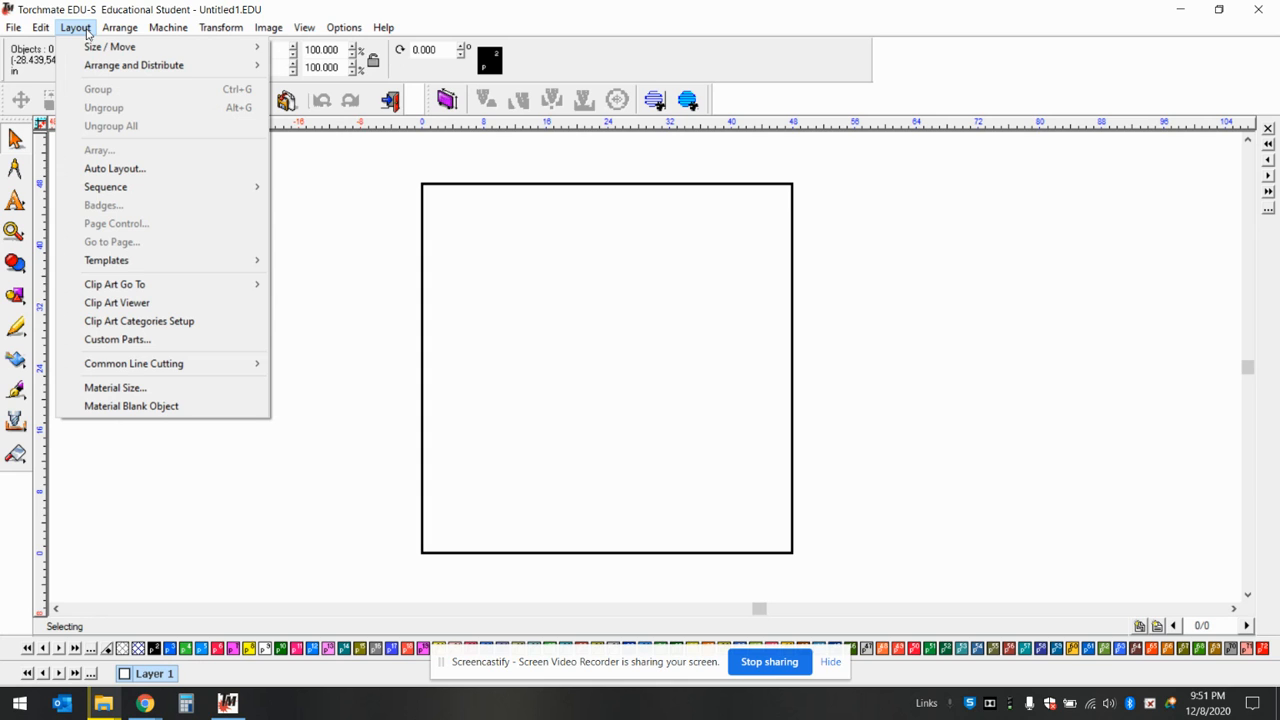
left_click(102, 388)
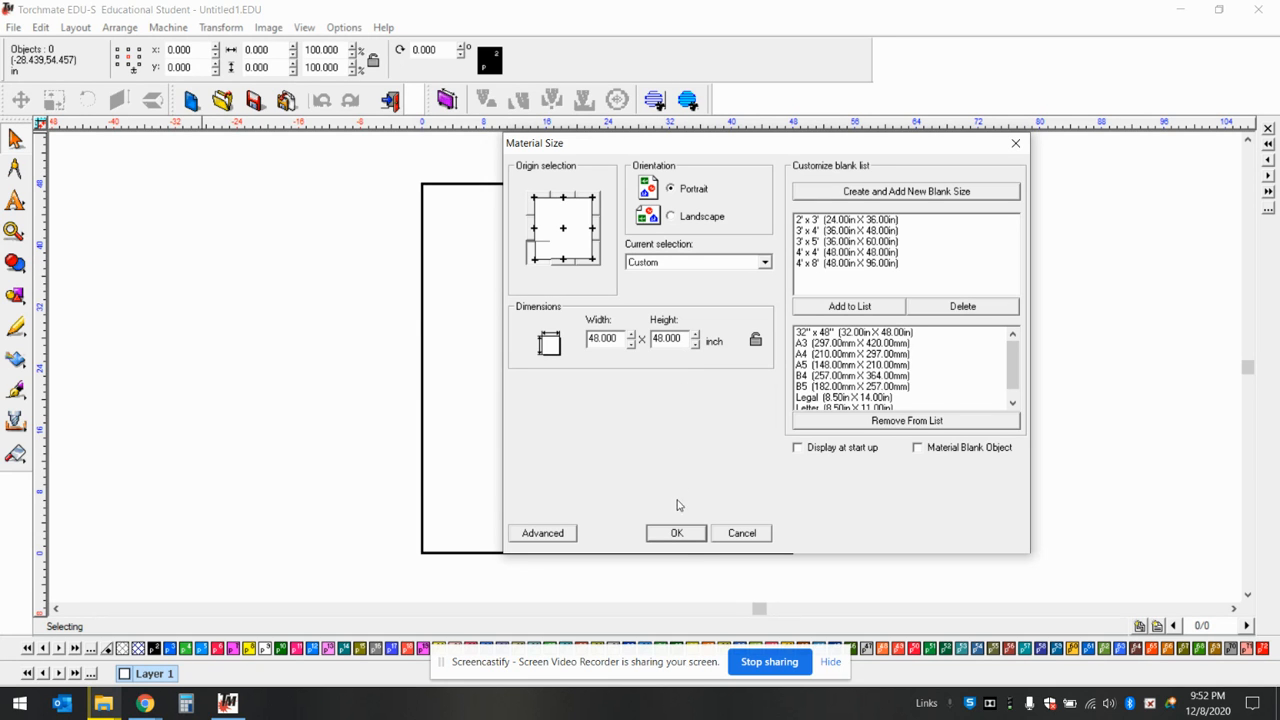
left_click(678, 535)
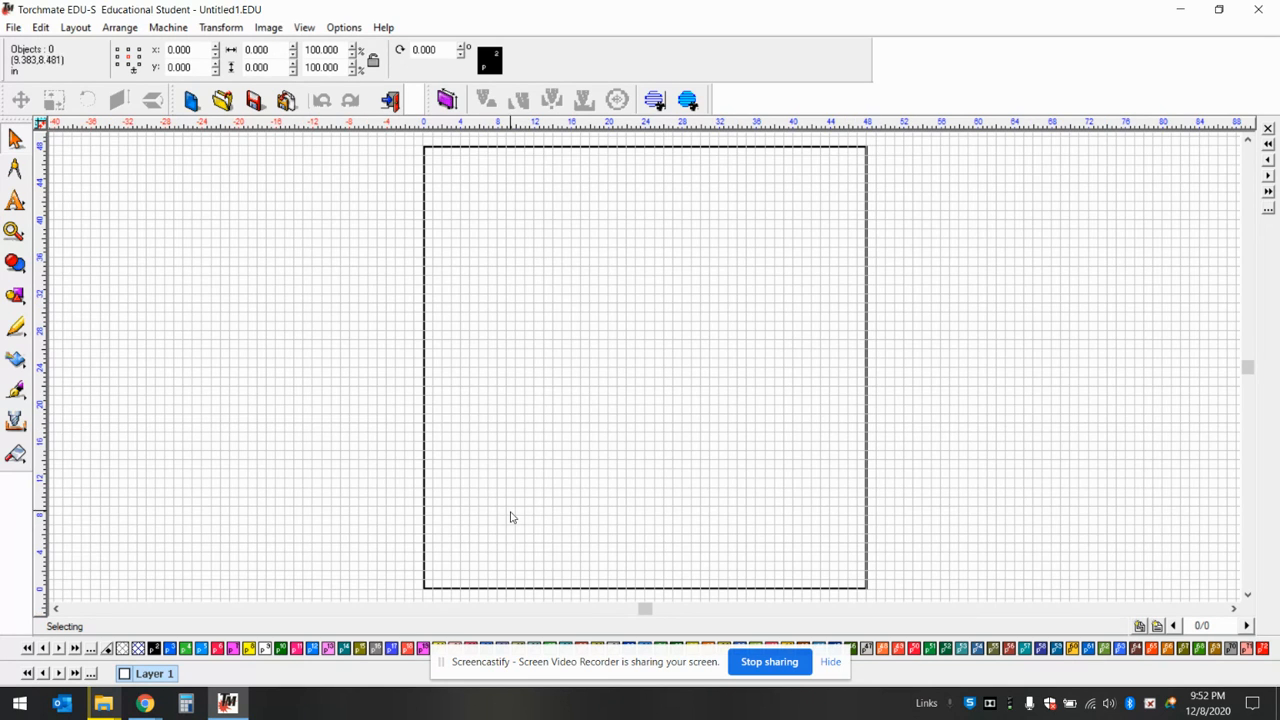
Examine the tool groups for selecting, measuring, text, zooming, combining objects, shapes, freehand drawing, effects and machining
scroll(503, 561, "up", 1)
scroll(651, 306, "up", 1)
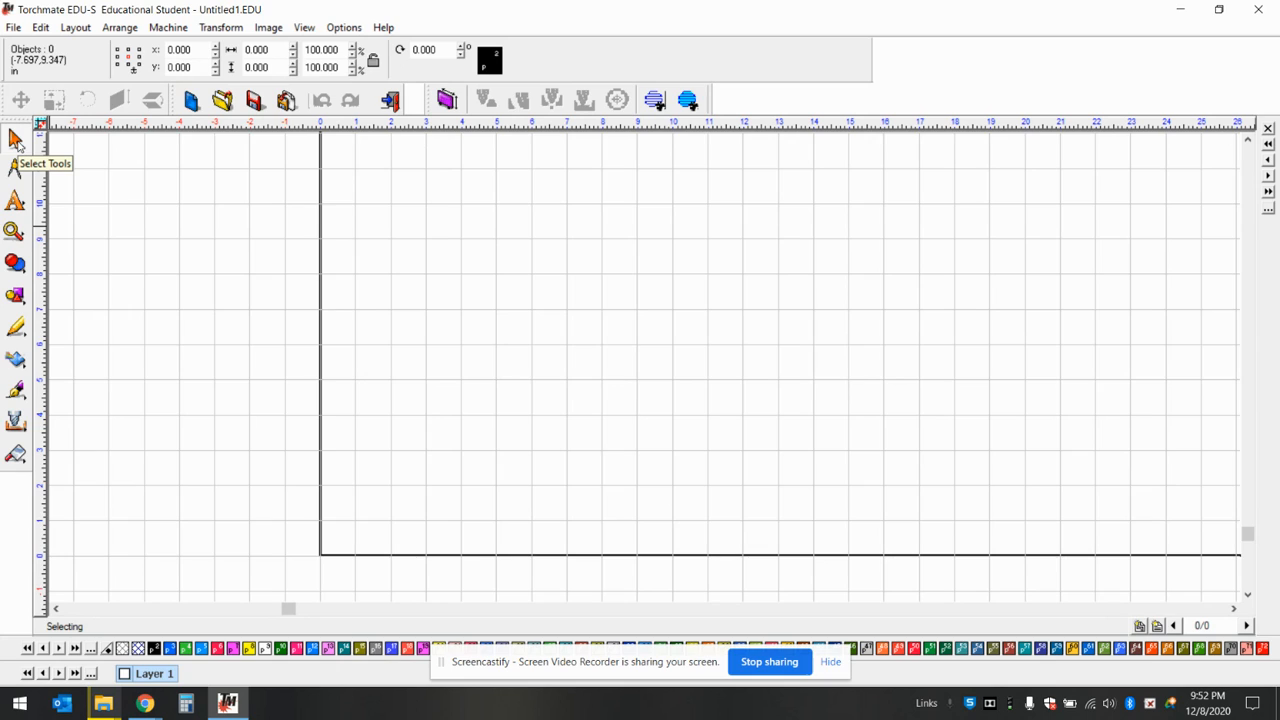
left_click(16, 141)
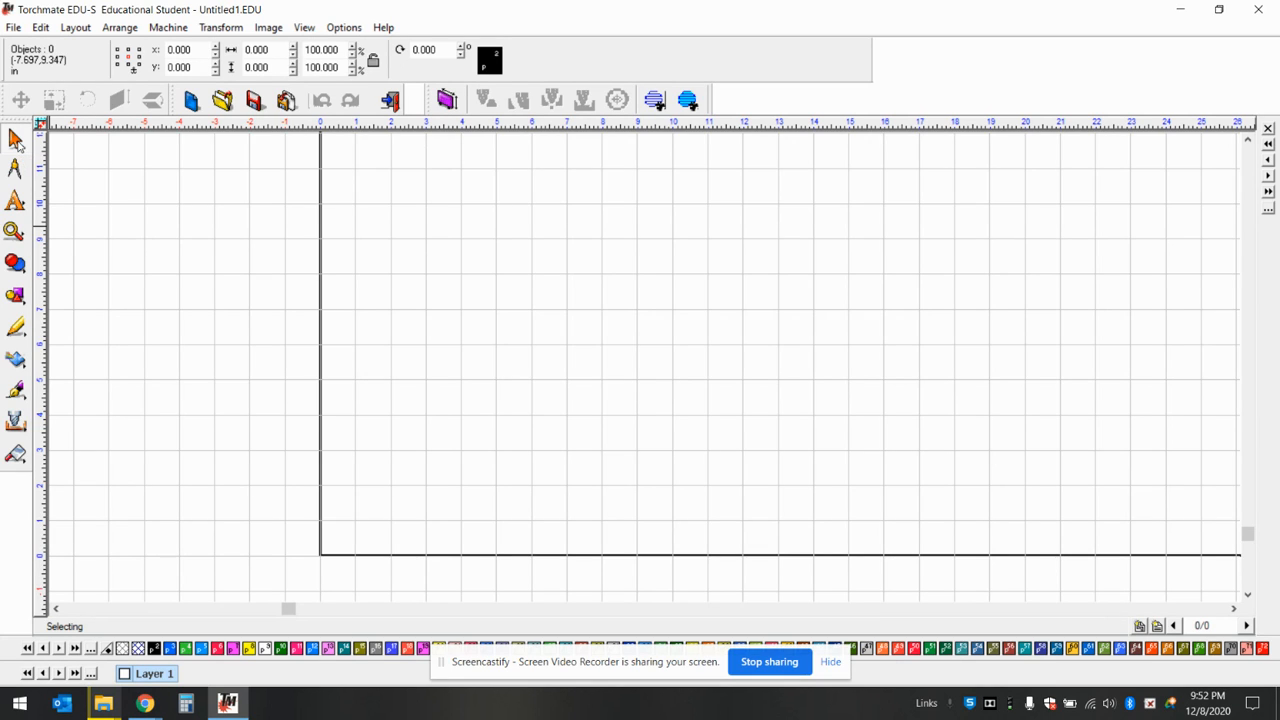
left_click(17, 170)
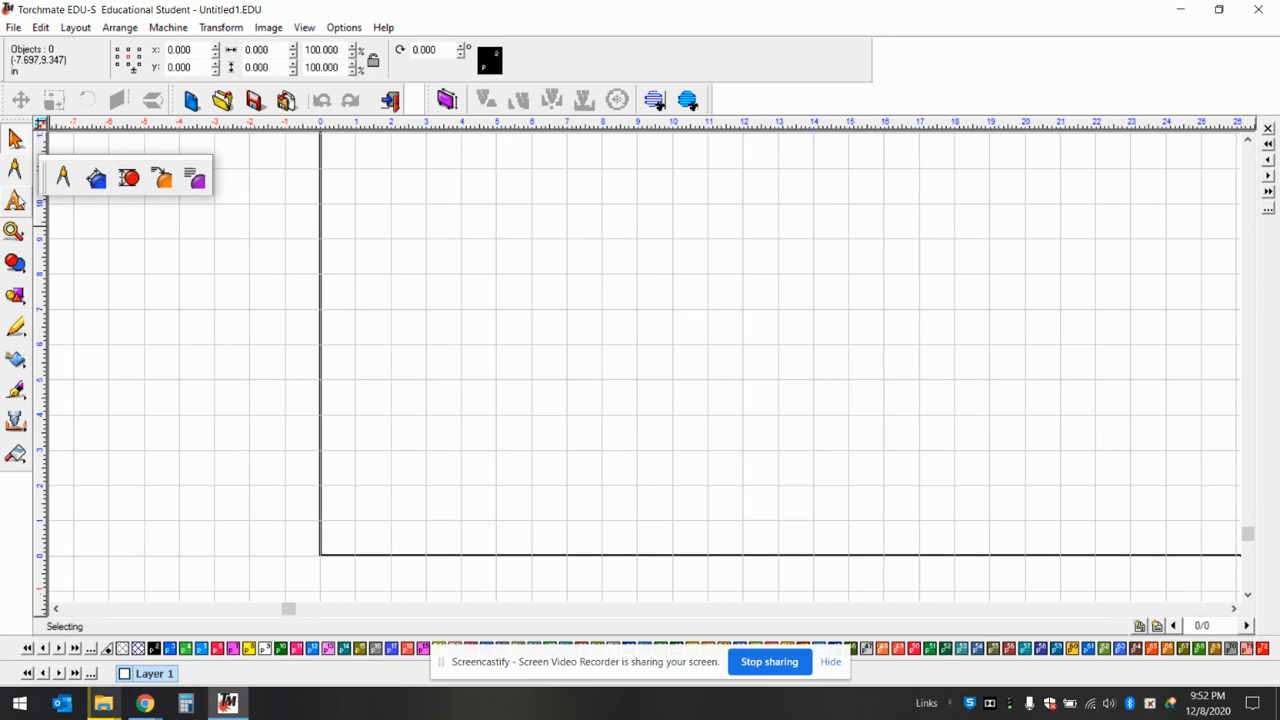
mouse_move(15, 200)
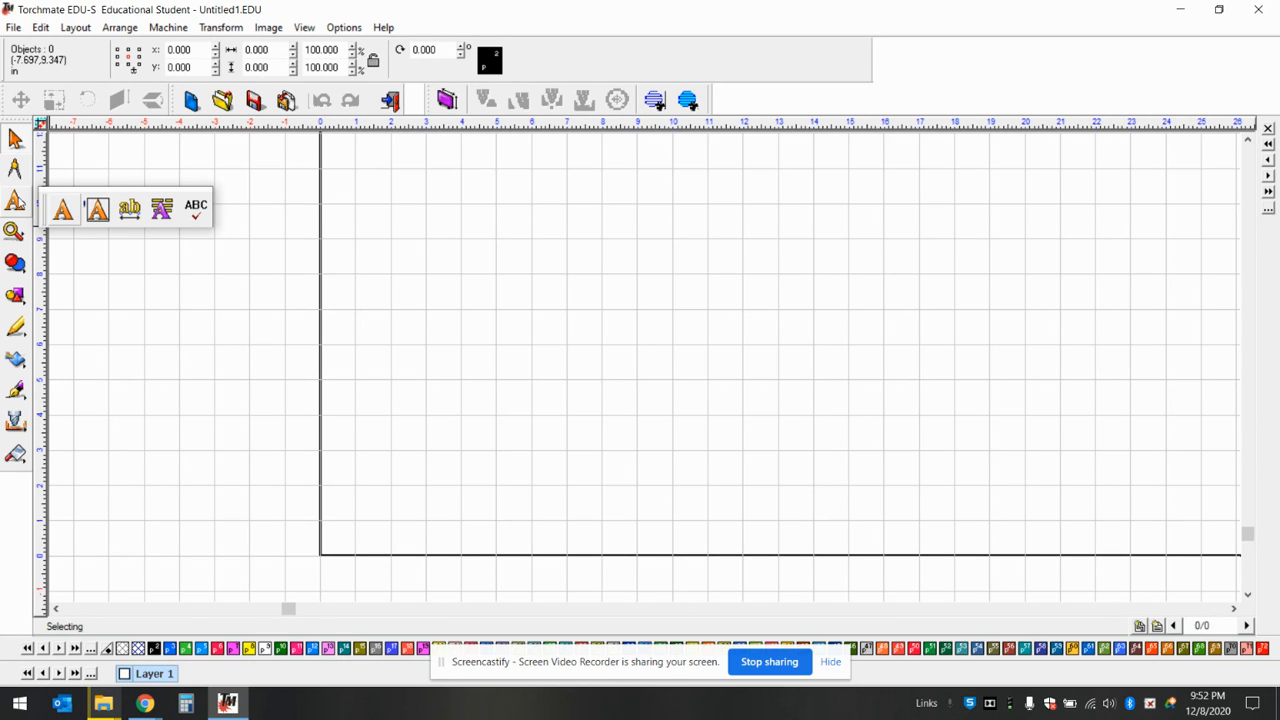
mouse_move(16, 238)
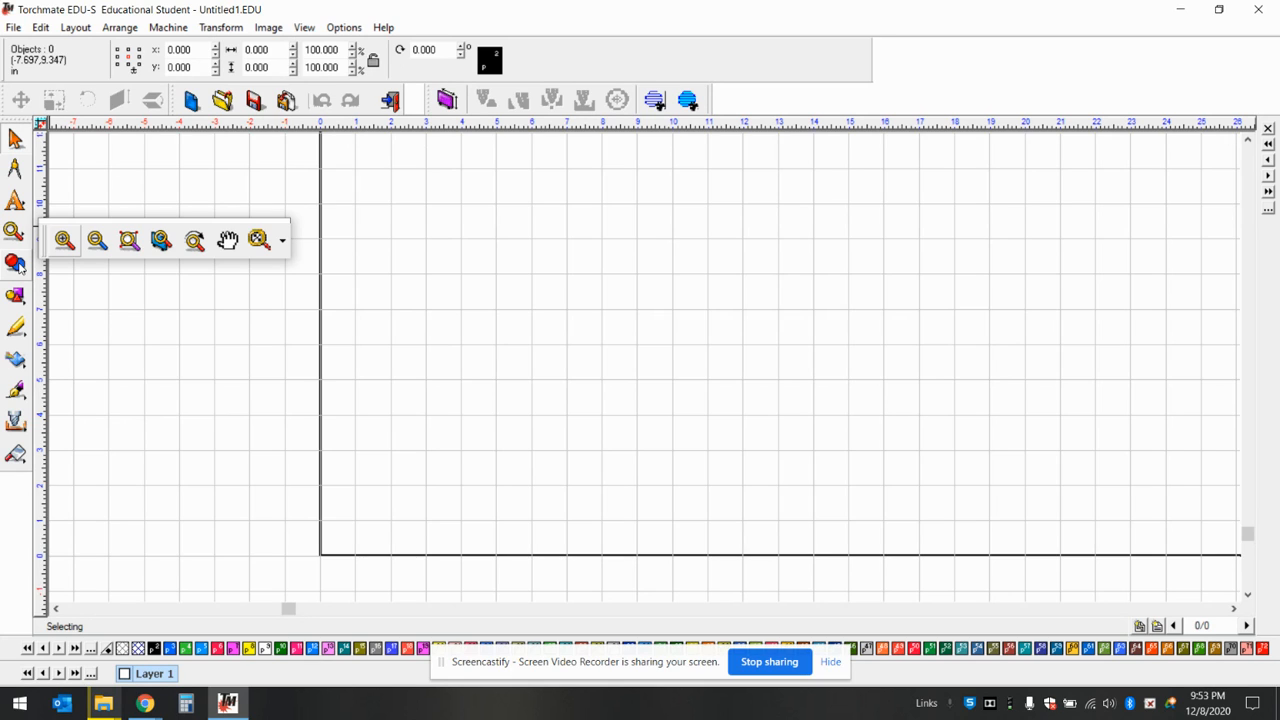
mouse_move(18, 265)
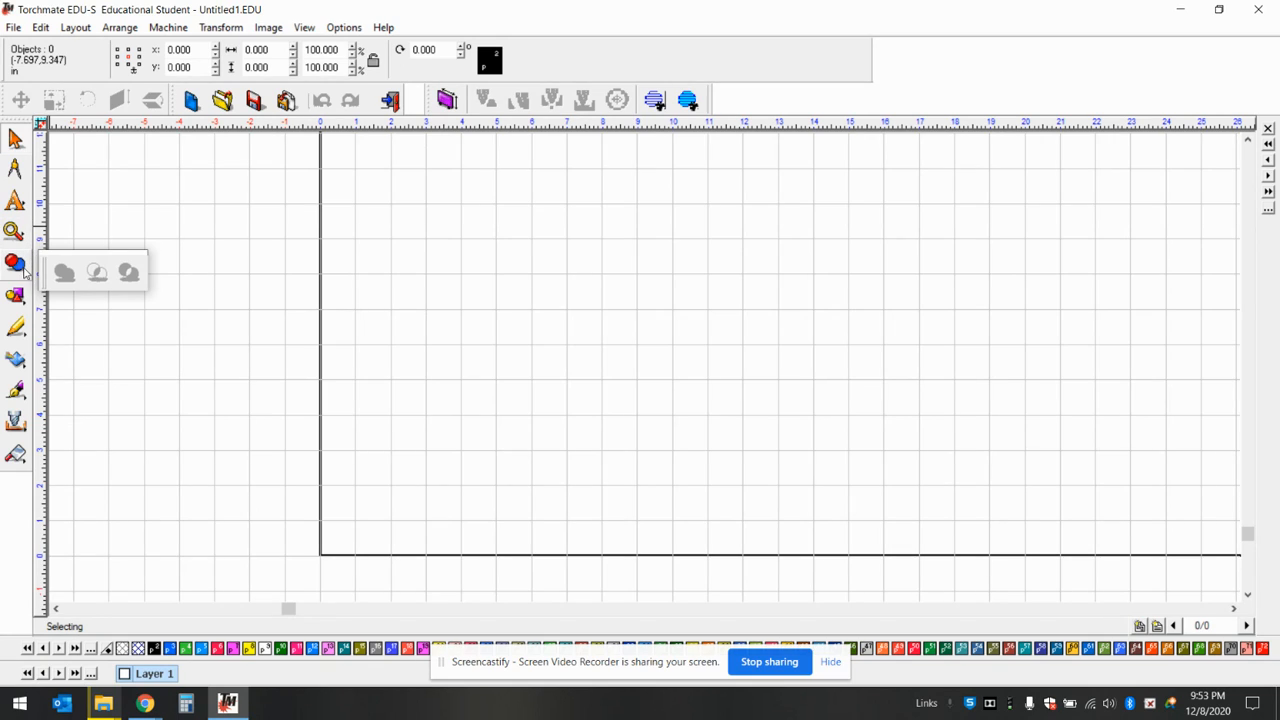
left_click(16, 298)
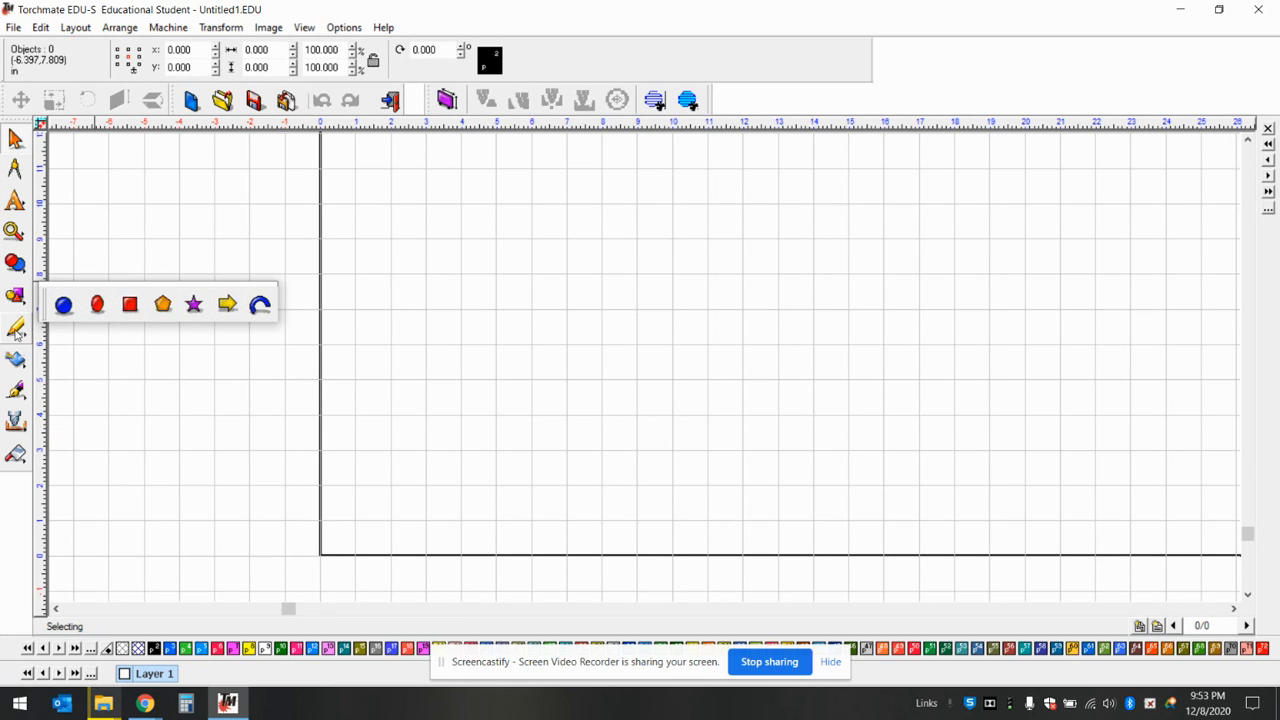
mouse_move(16, 333)
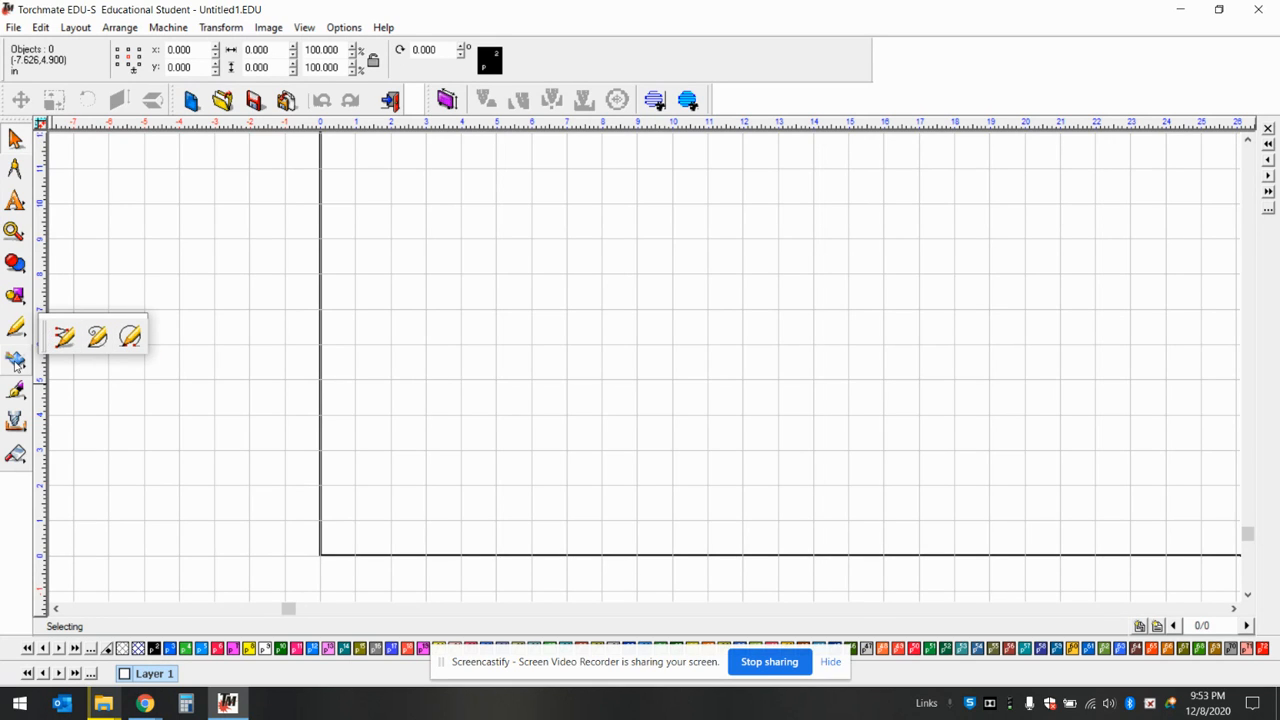
mouse_move(15, 365)
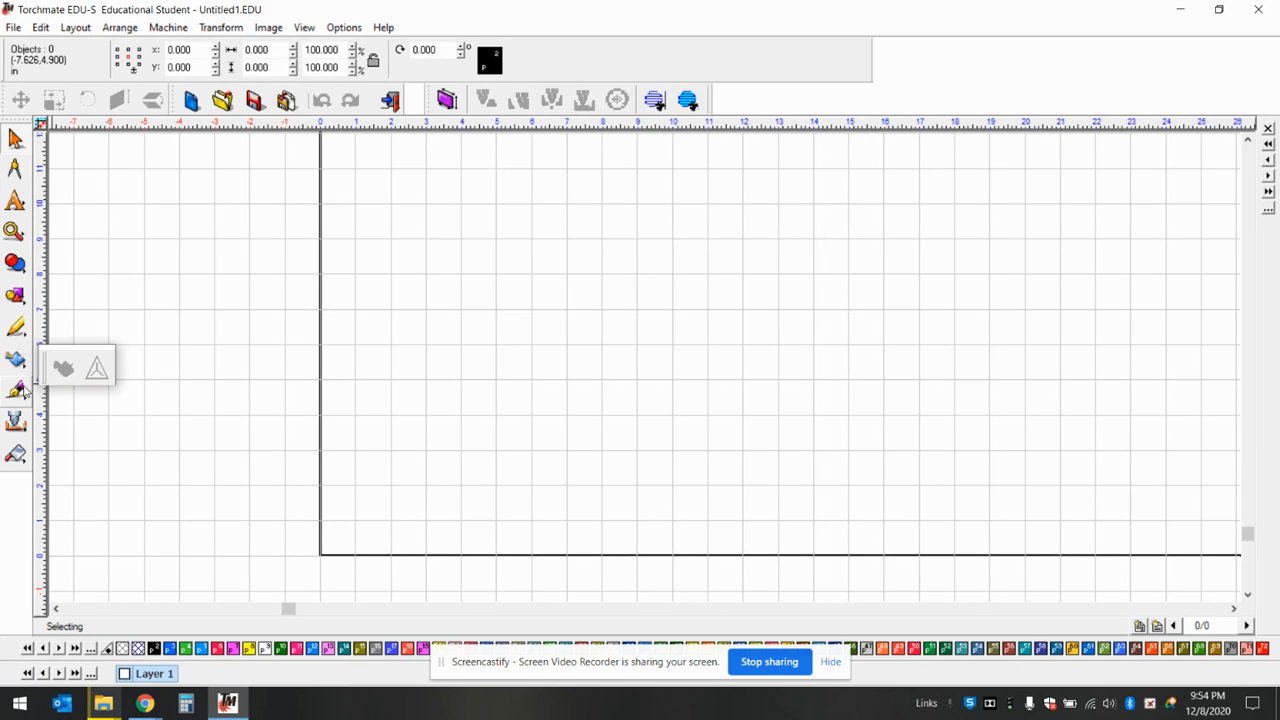
mouse_move(17, 392)
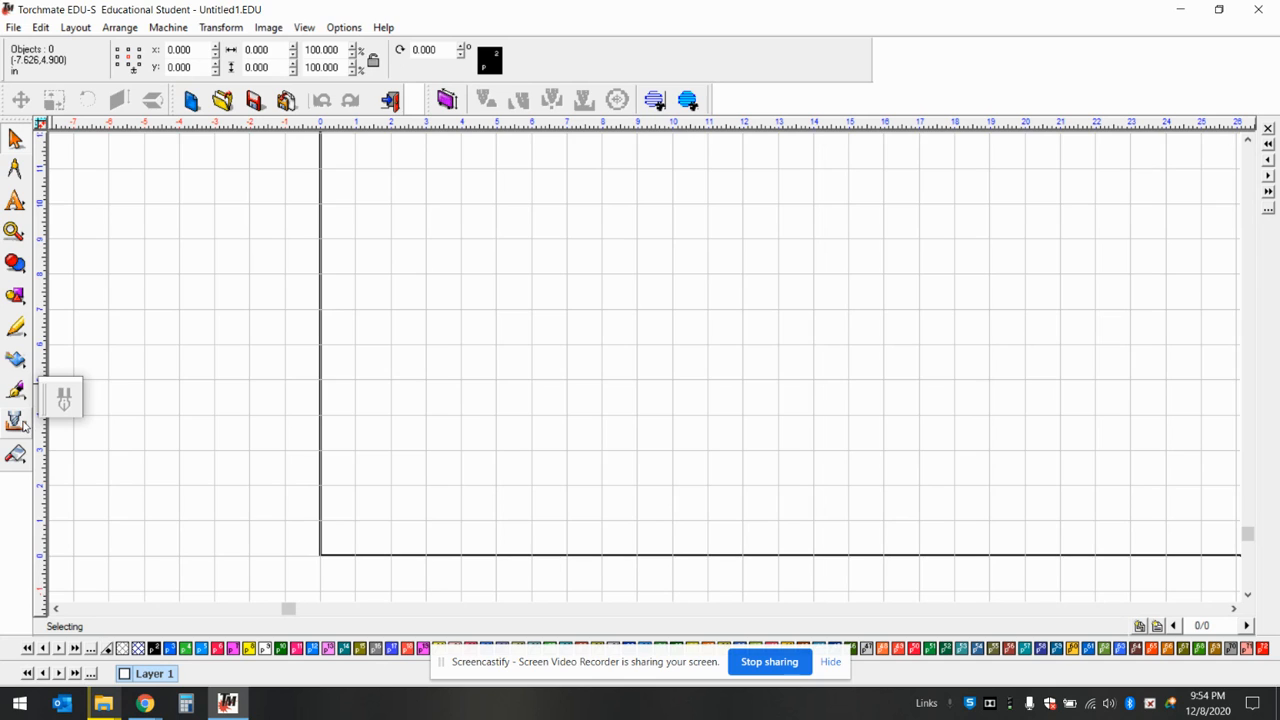
mouse_move(26, 425)
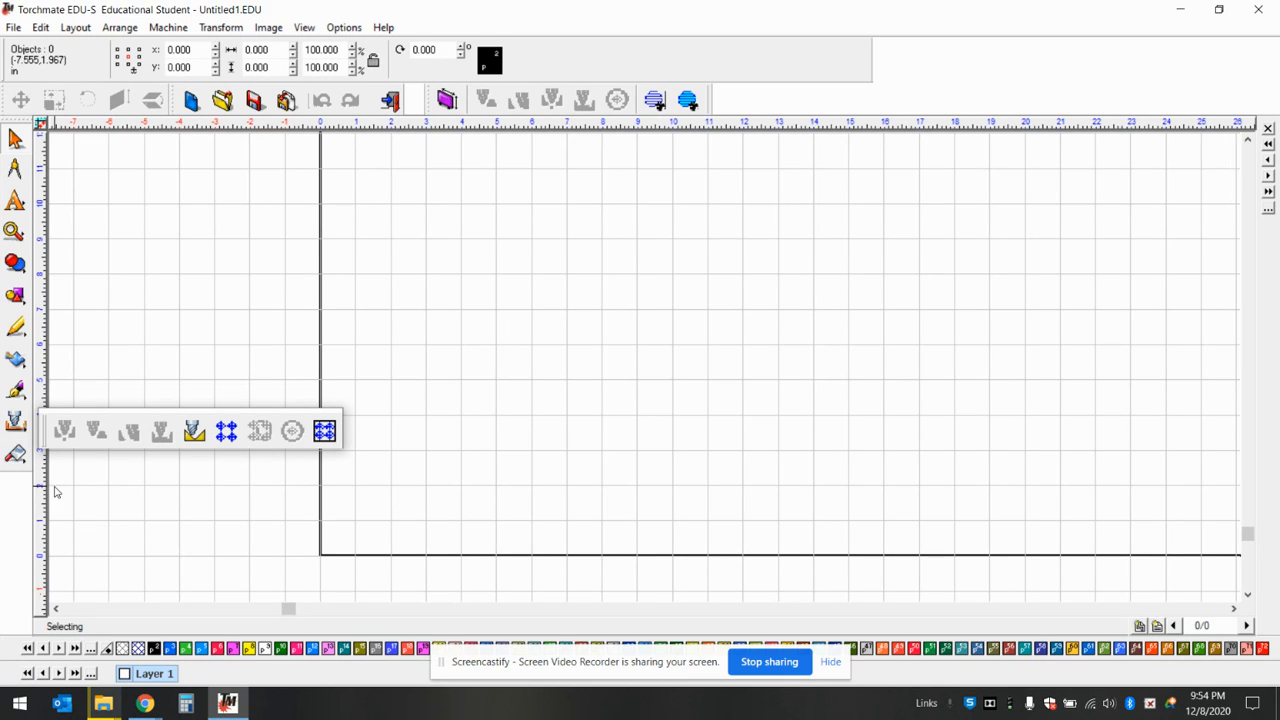
left_click(307, 674)
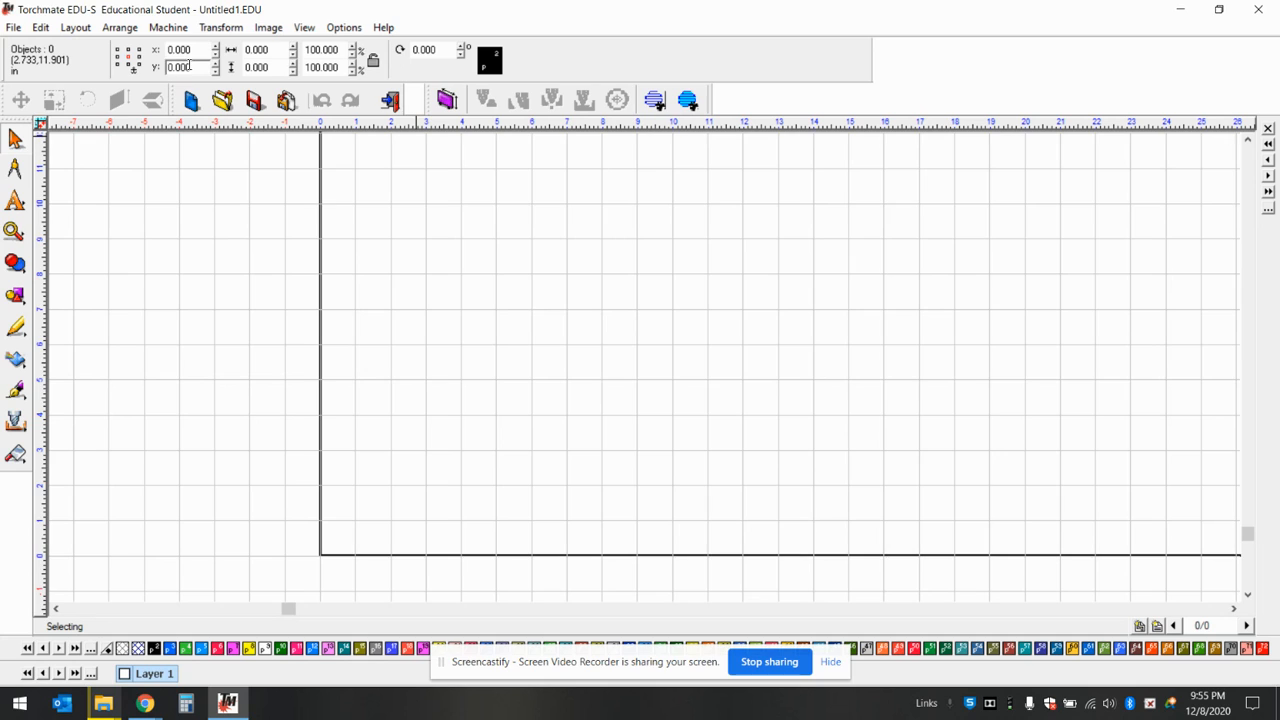
Set the object position reference point to the lower-left corner
left_click(118, 67)
left_click(431, 52)
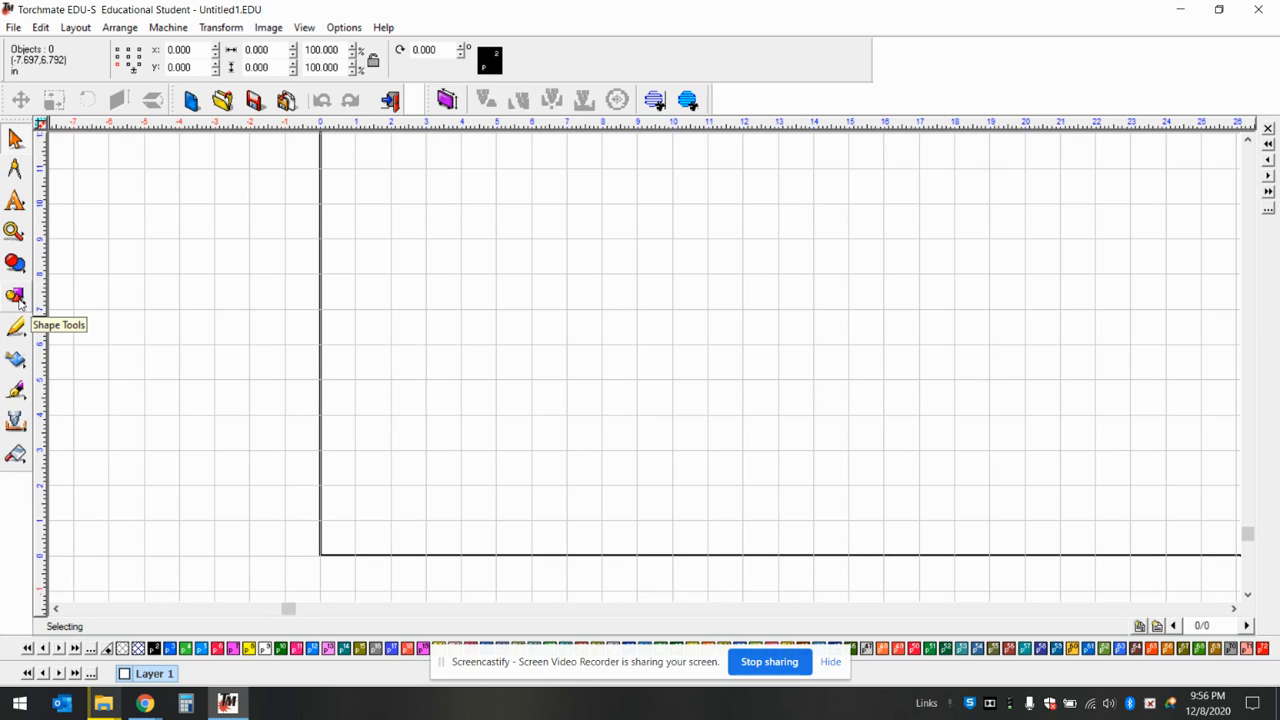
Draw a rectangle about 14.8 by 7.6 inches near the sheet's origin corner and fill it with green
left_click(17, 297)
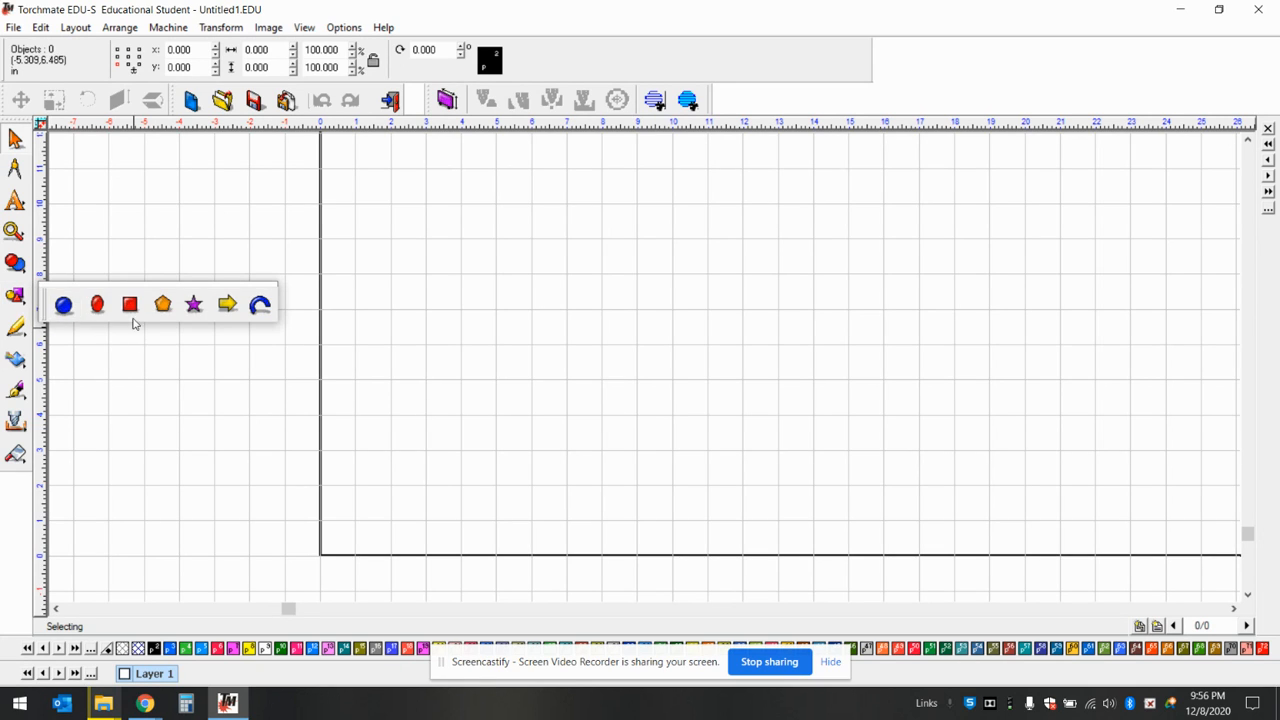
left_click(130, 301)
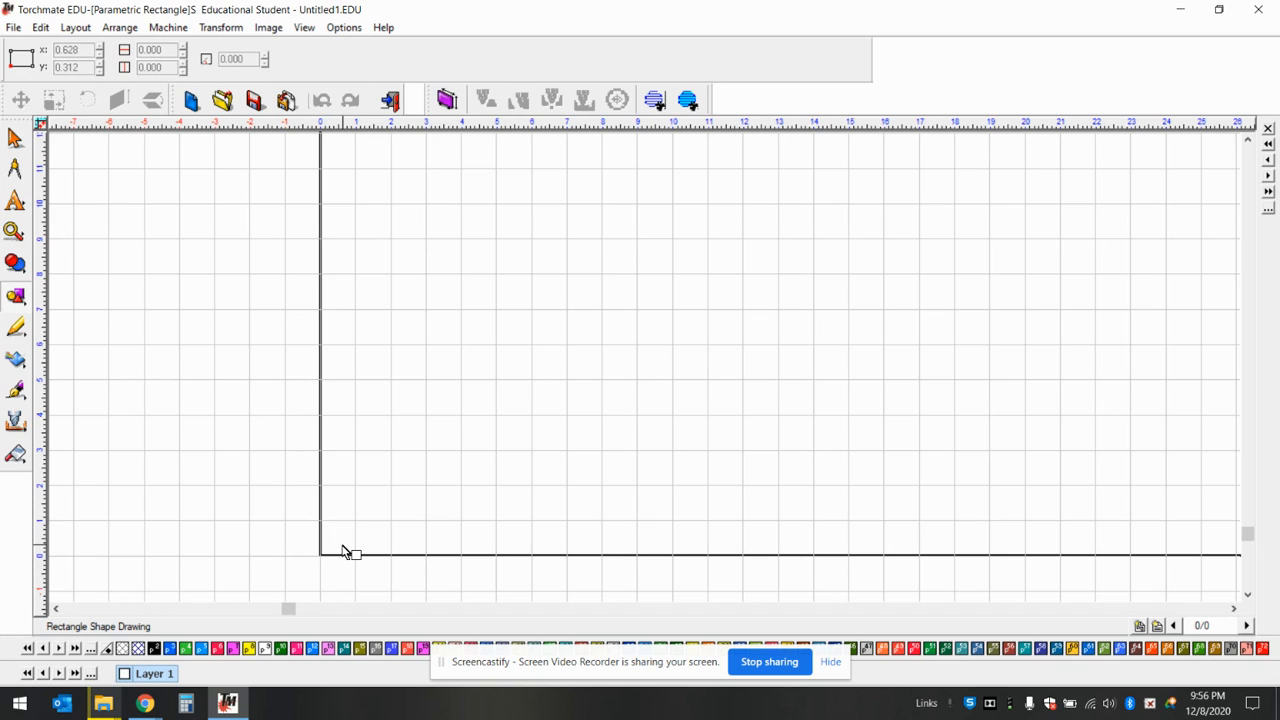
left_click_drag(340, 548, 859, 284)
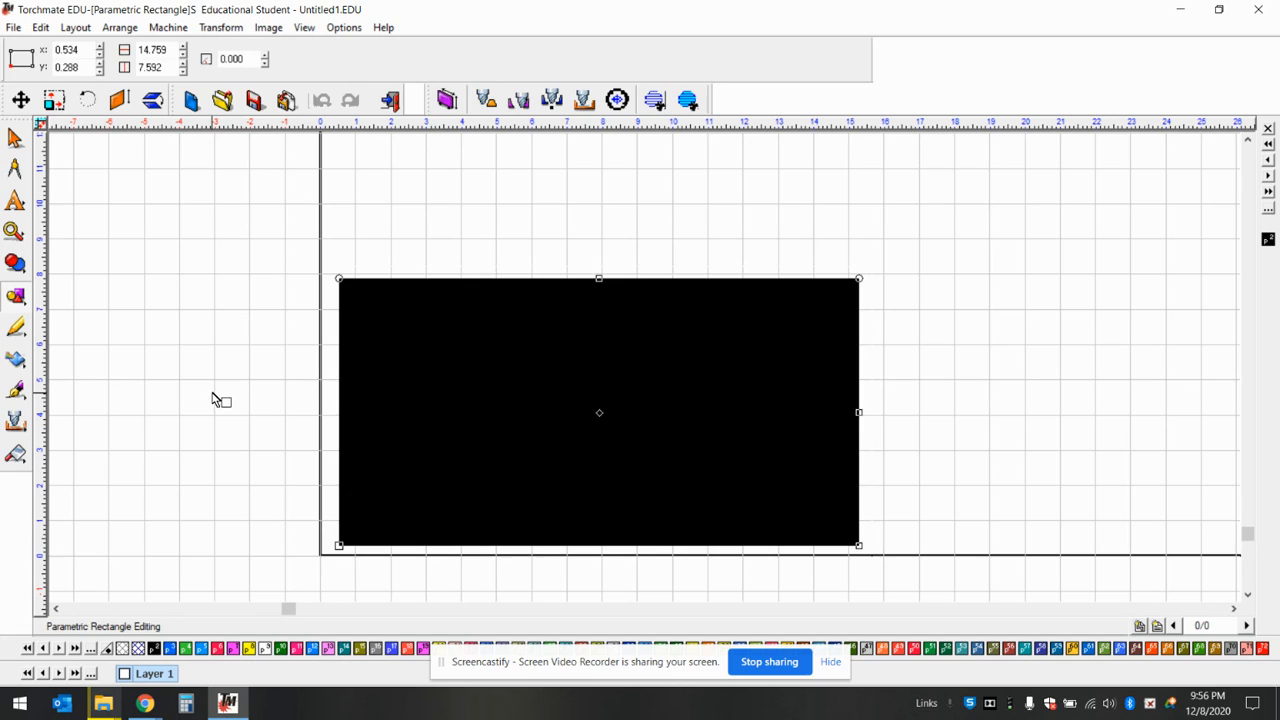
left_click(423, 388)
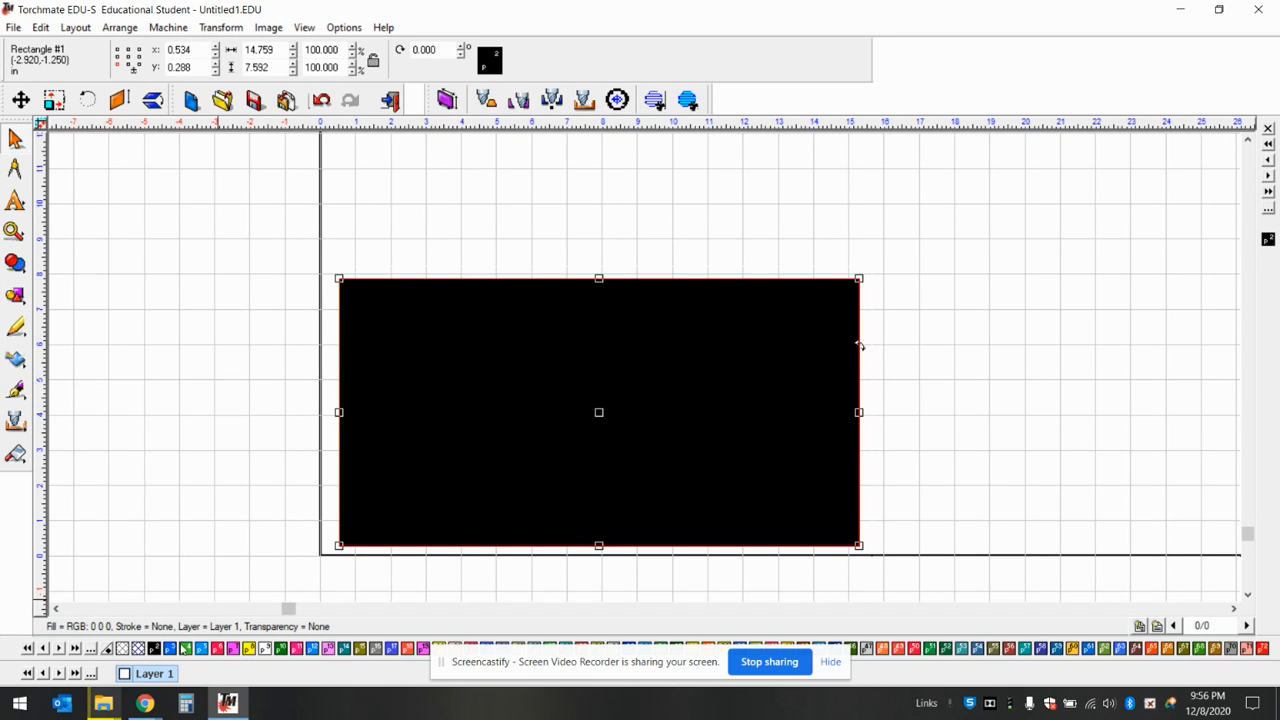
left_click(186, 649)
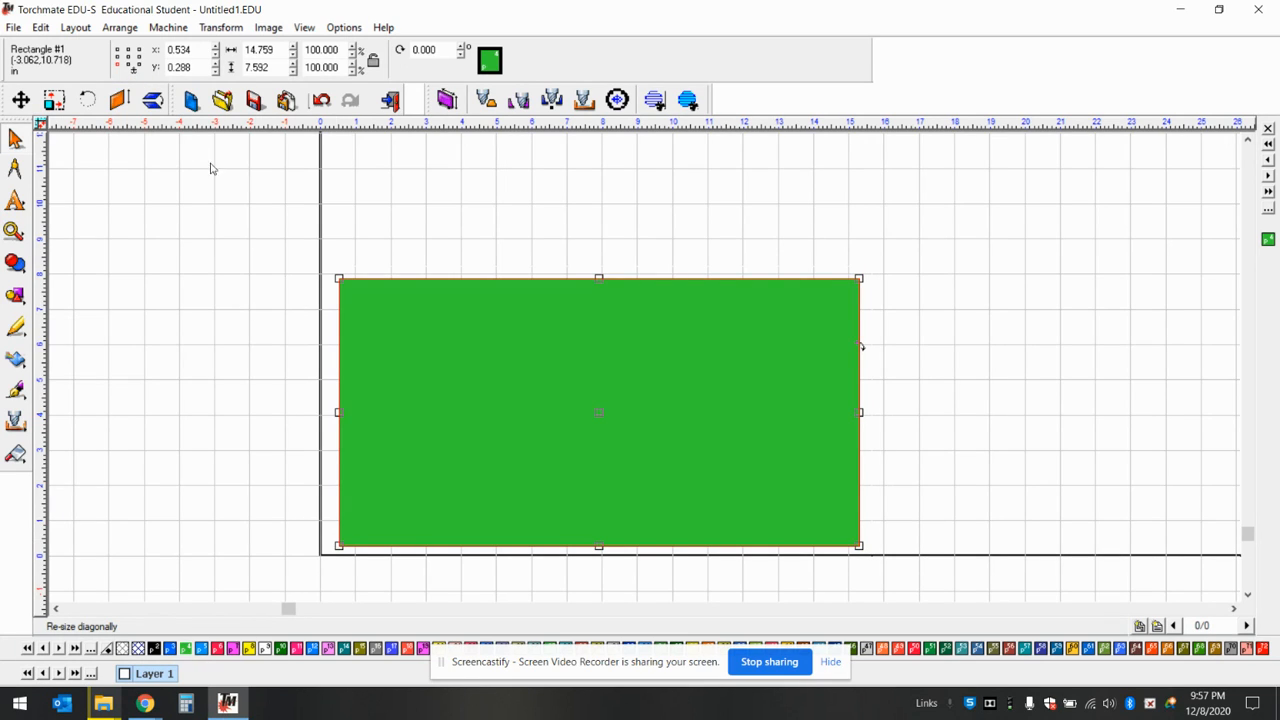
Move the green rectangle so its lower-left corner sits at X 0 and Y 0 on the sheet
left_click(187, 50)
left_click(178, 50)
double_click(190, 48)
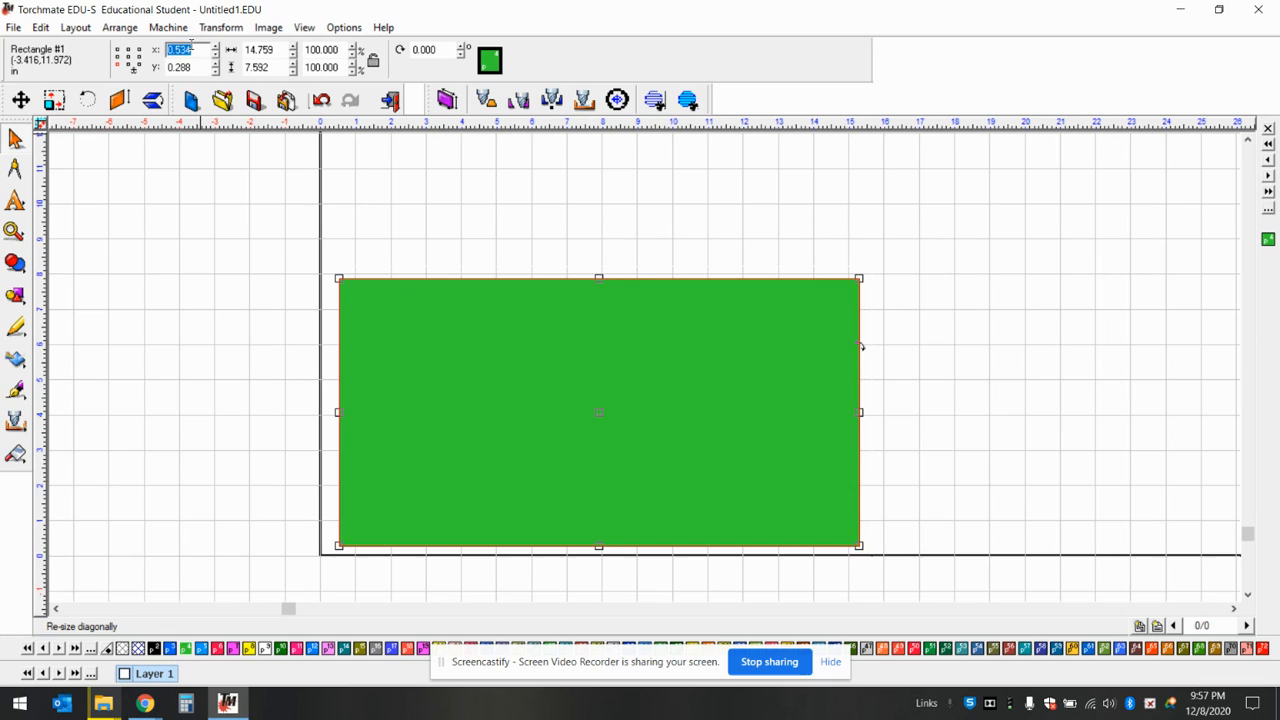
type("0")
key("Return")
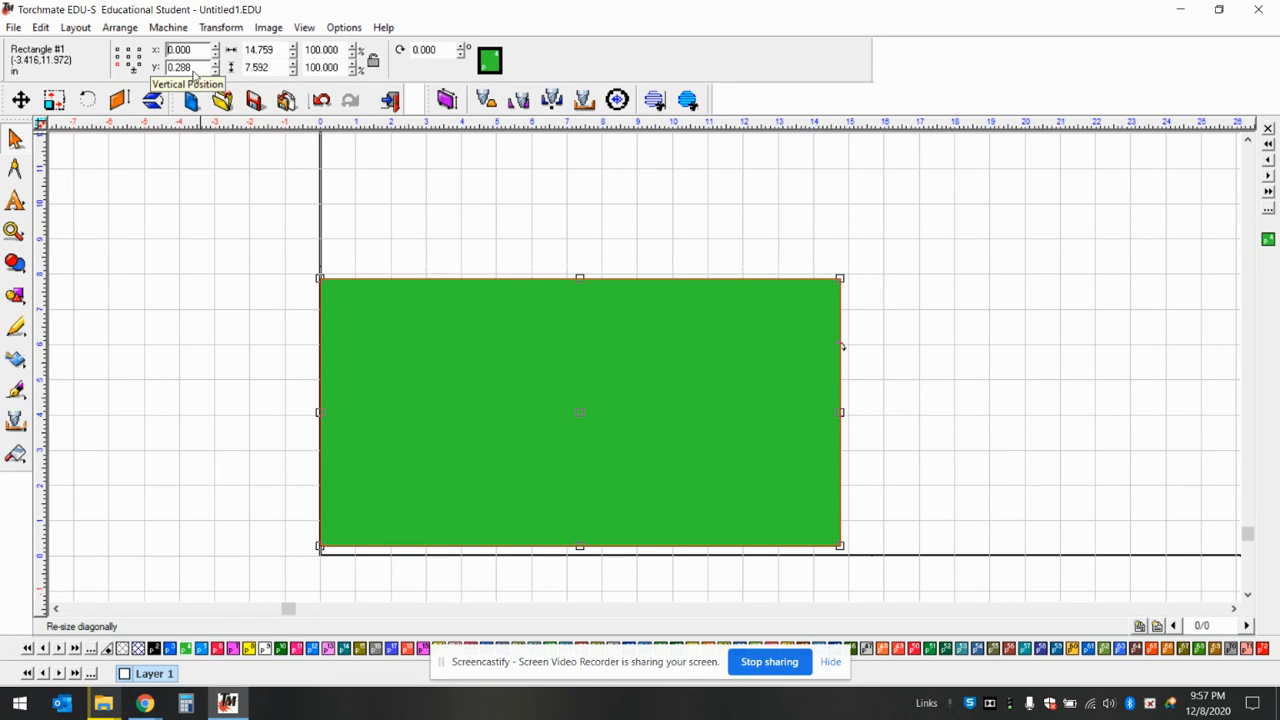
double_click(194, 67)
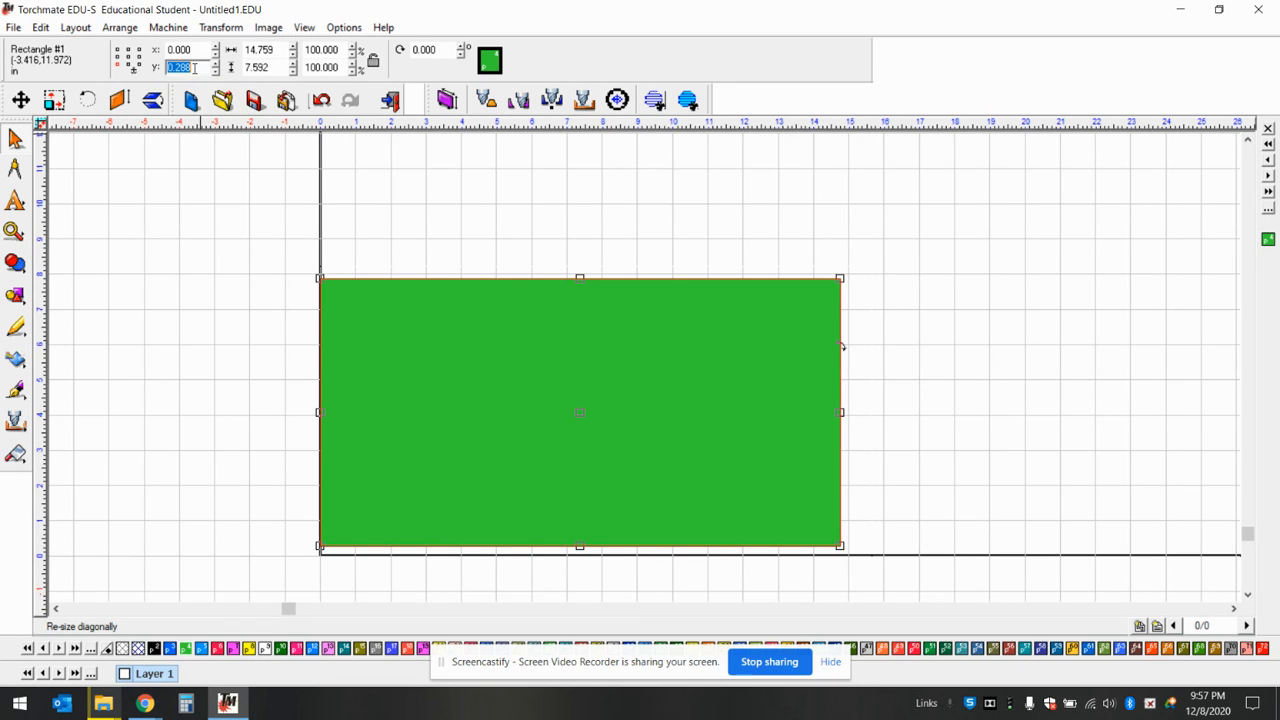
type("0")
key("Return")
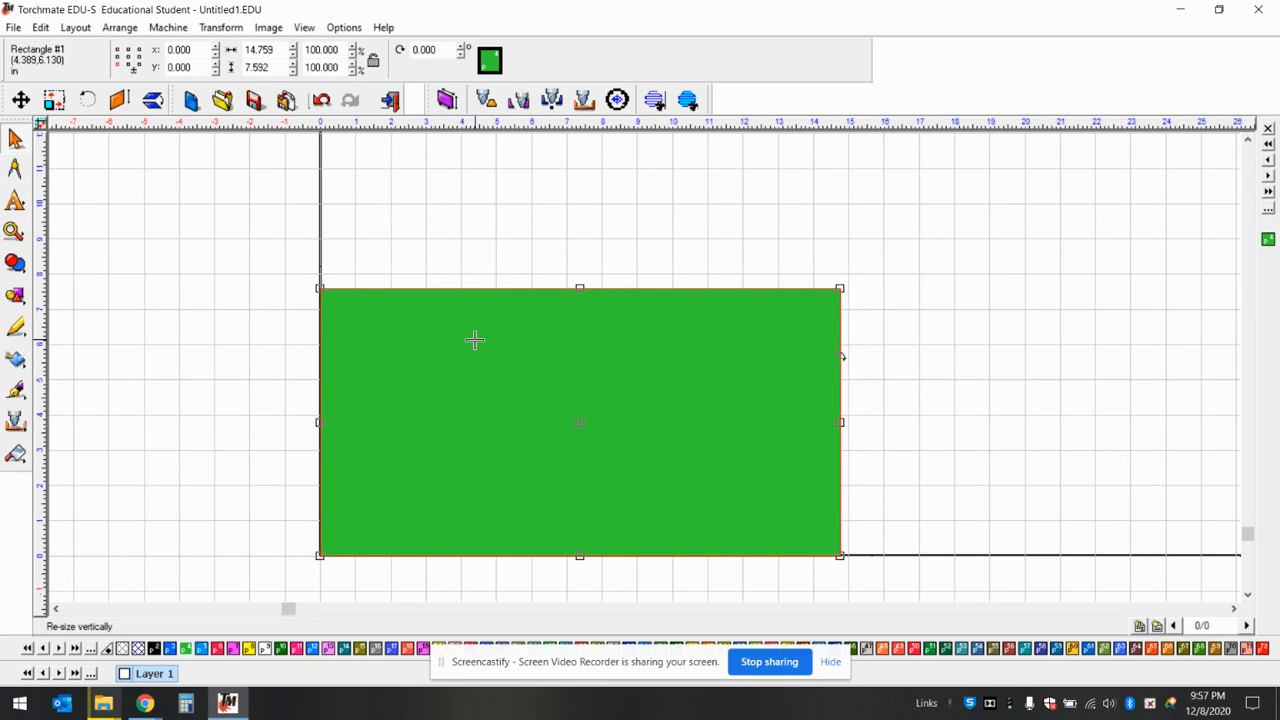
Set the green rectangle's height to 6 inches and its width to 12 inches
left_click(268, 67)
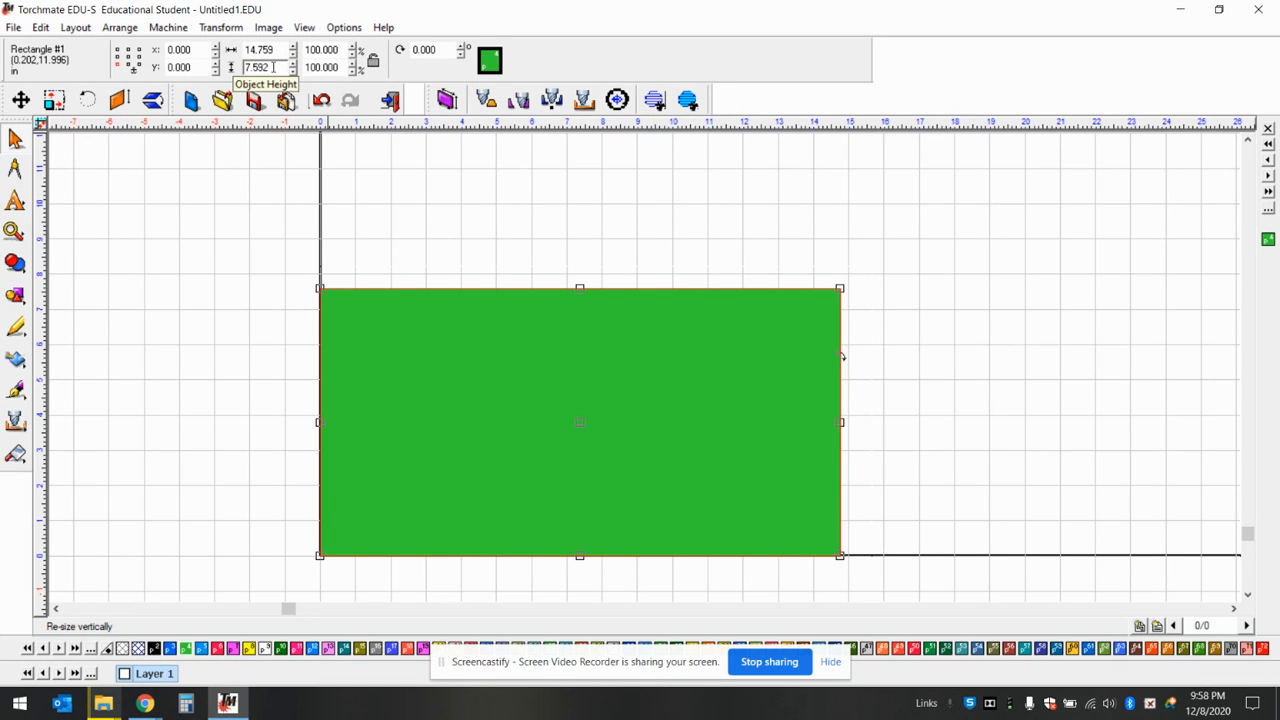
left_click(276, 50)
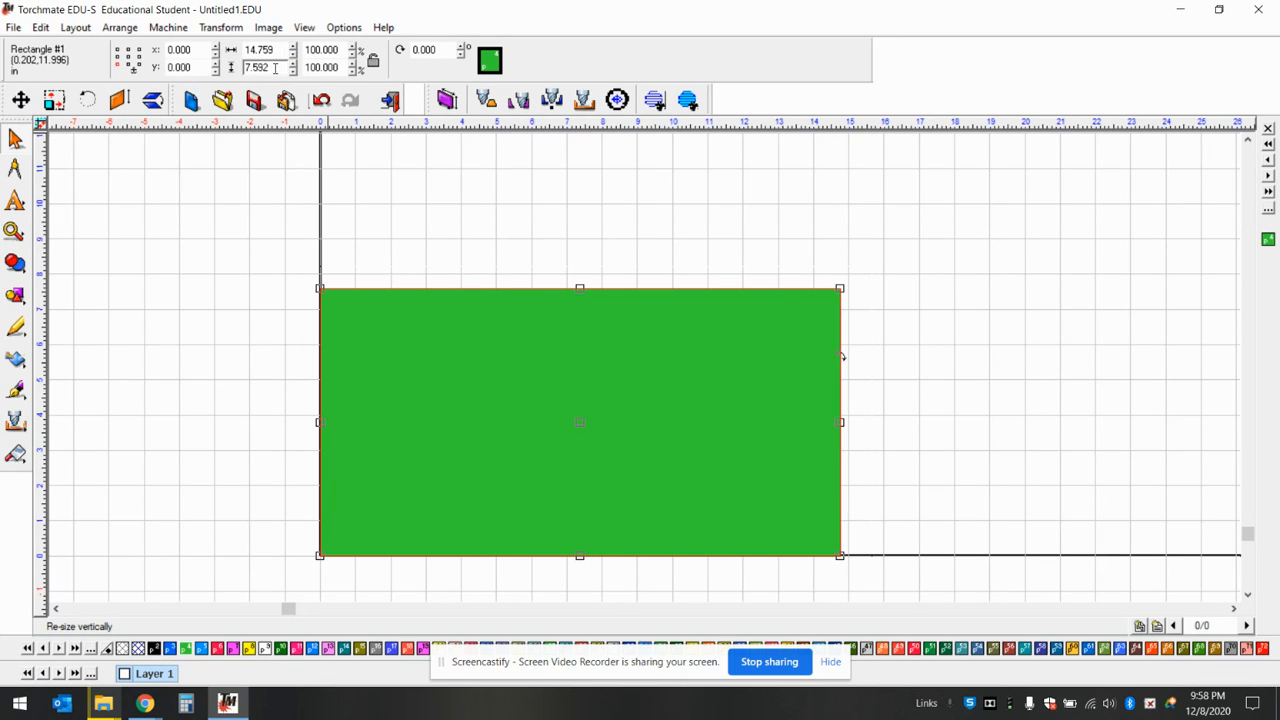
double_click(275, 67)
type("6")
key("Return")
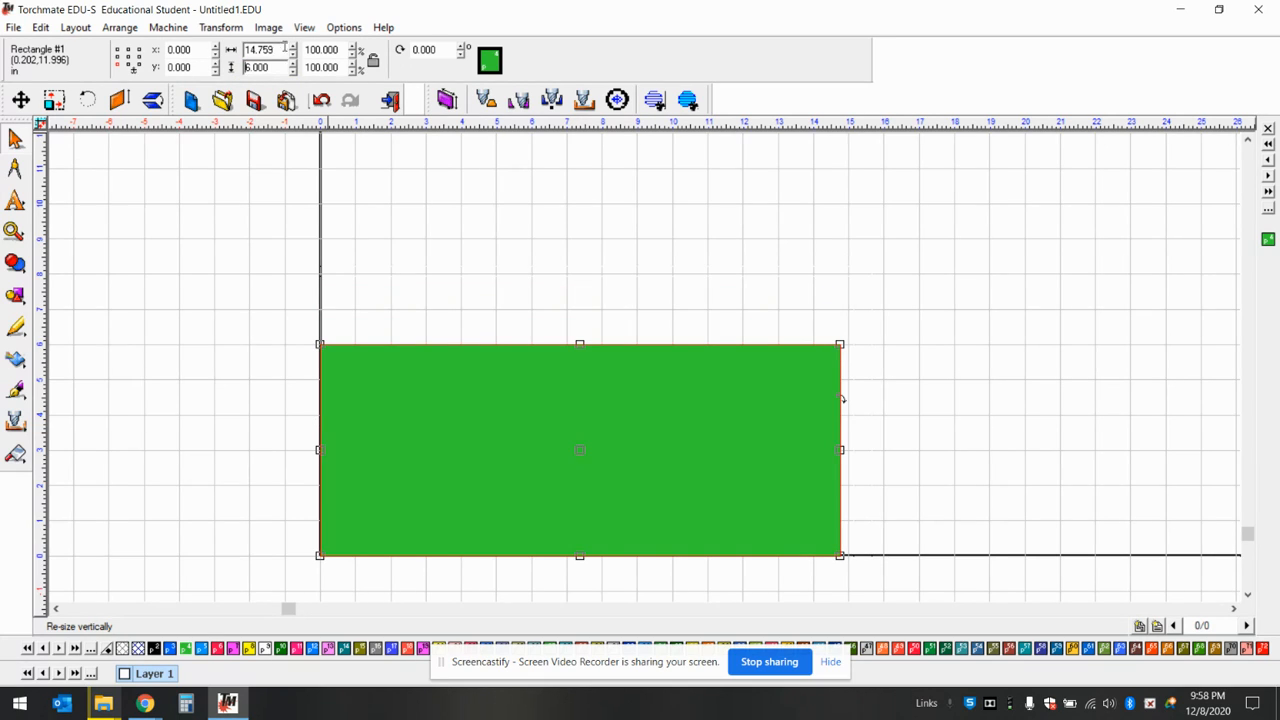
double_click(283, 49)
type("12")
key("Return")
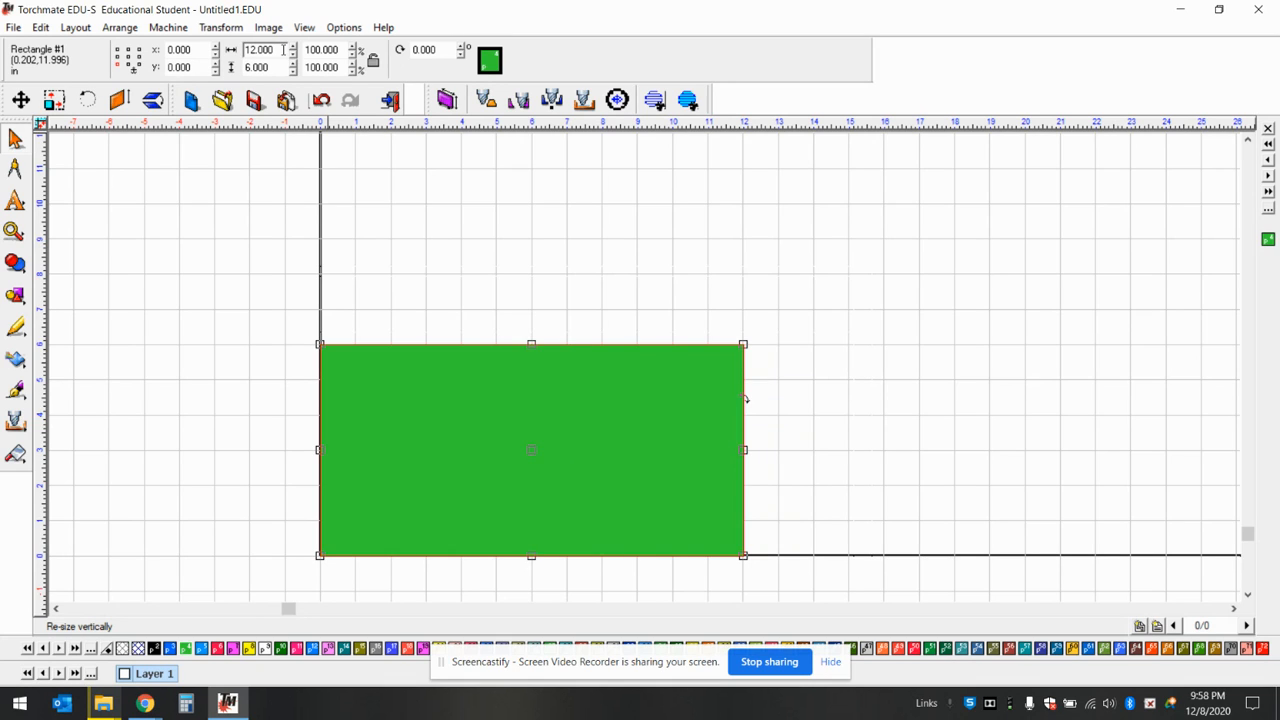
left_click(866, 491)
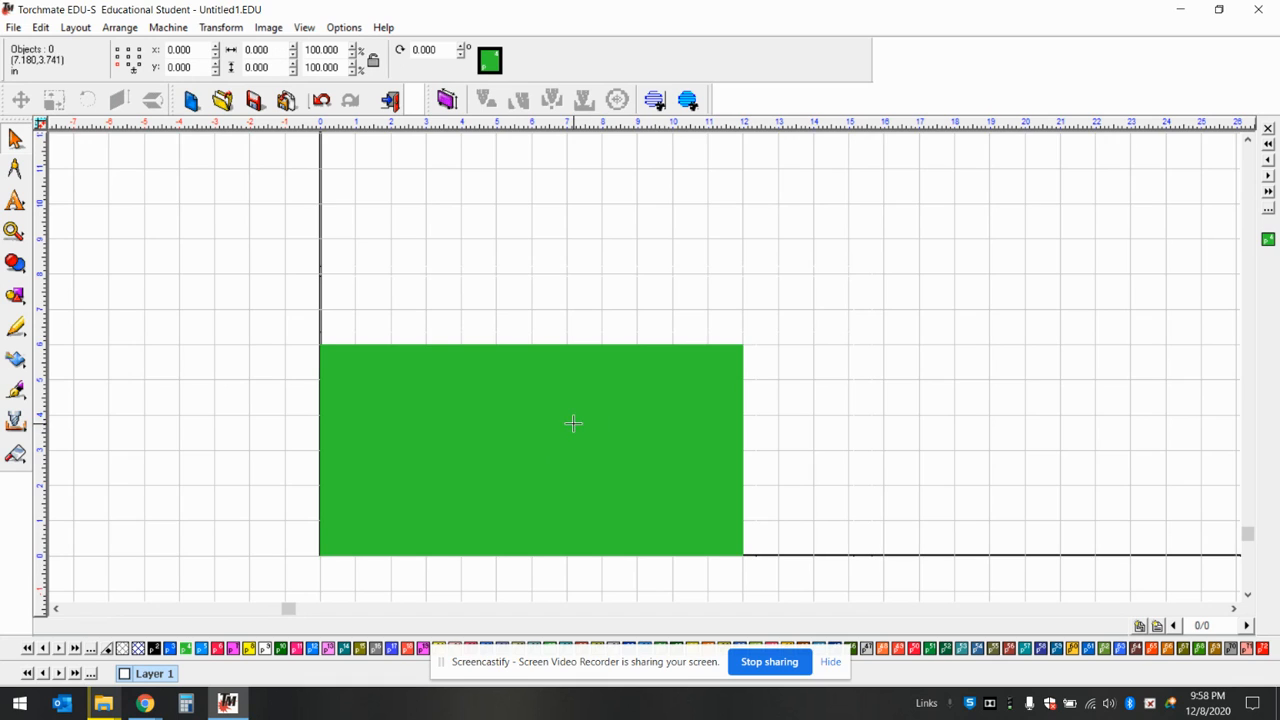
left_click(424, 455)
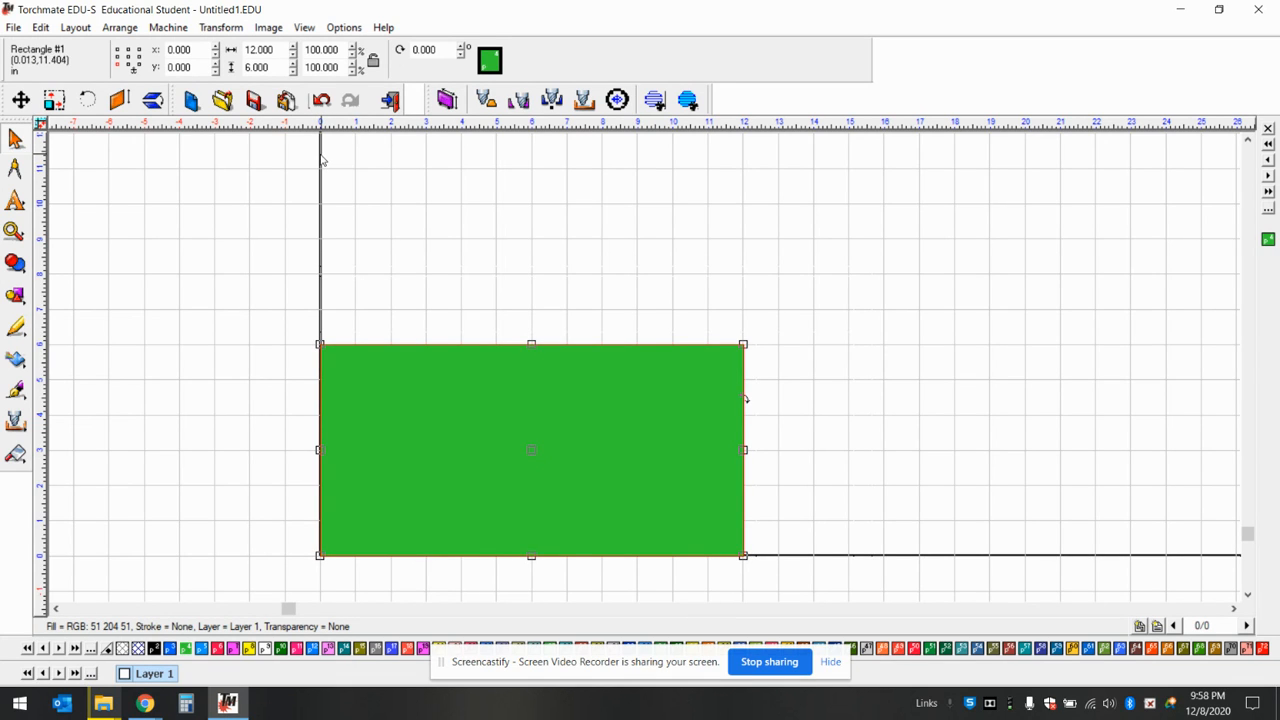
left_click(768, 271)
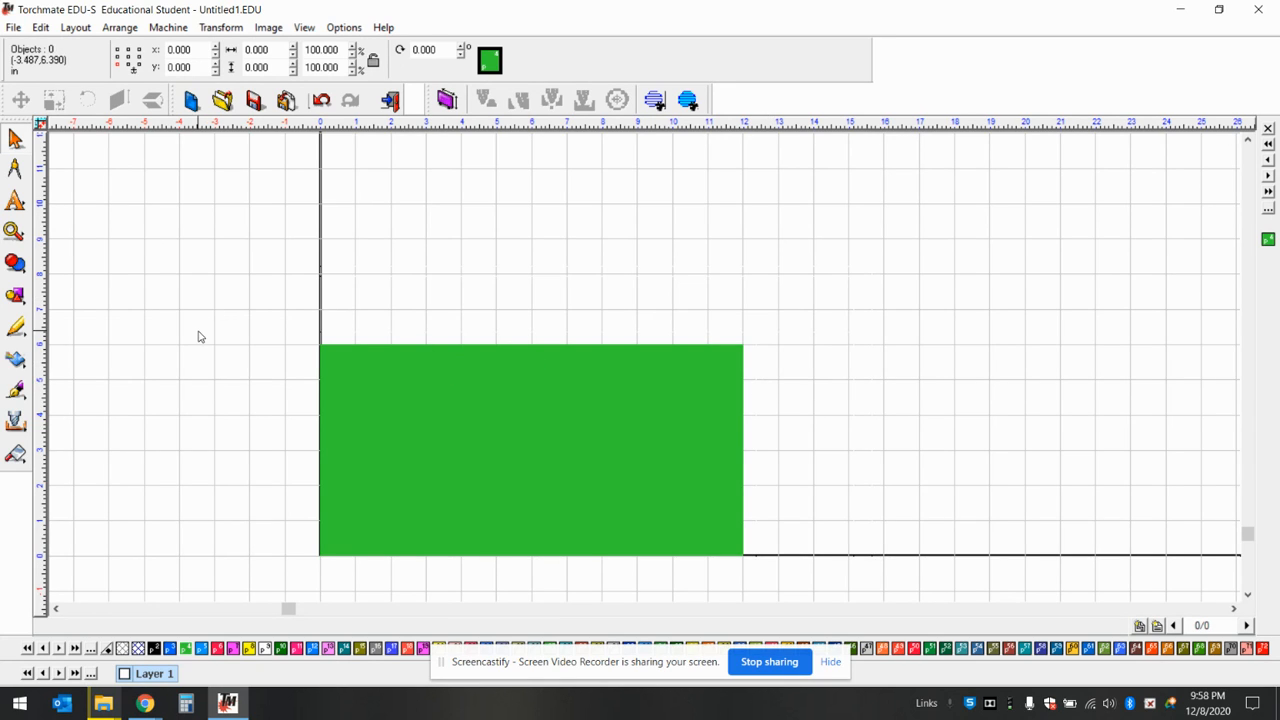
Compose a name in black inside a text frame about 11 by 4.7 inches on the green rectangle
left_click(15, 202)
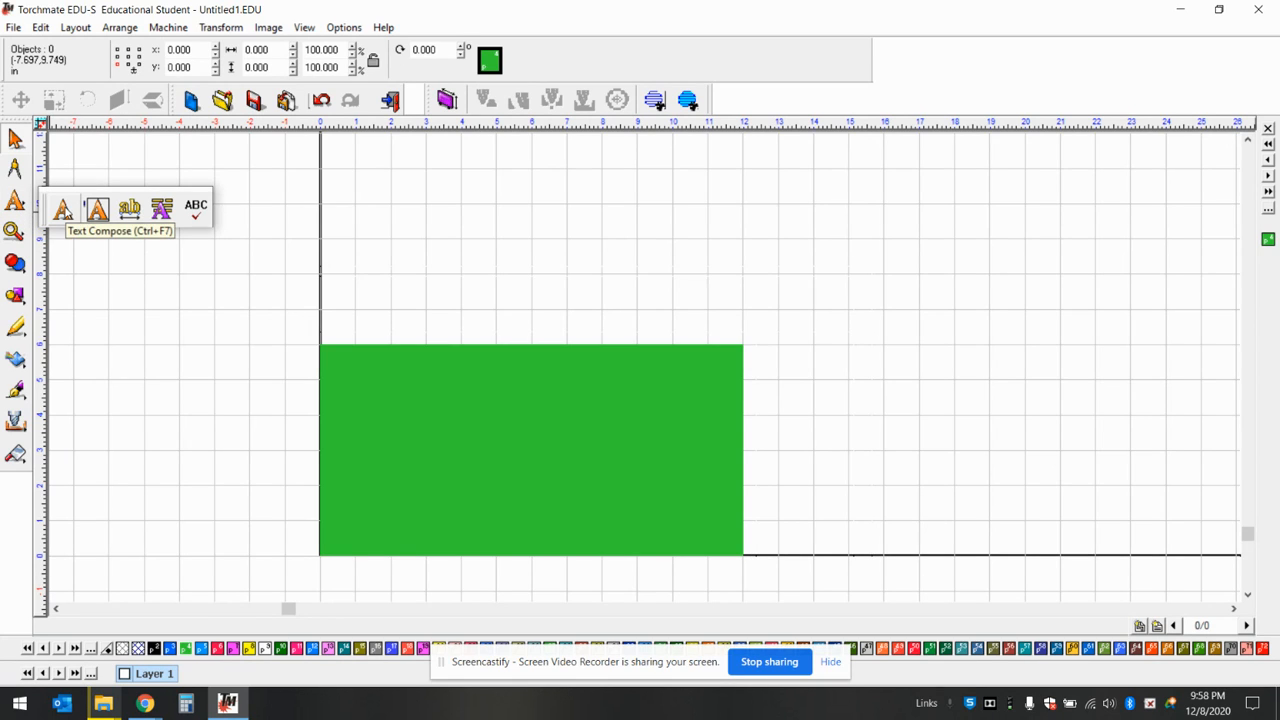
left_click(97, 208)
left_click_drag(331, 361, 727, 528)
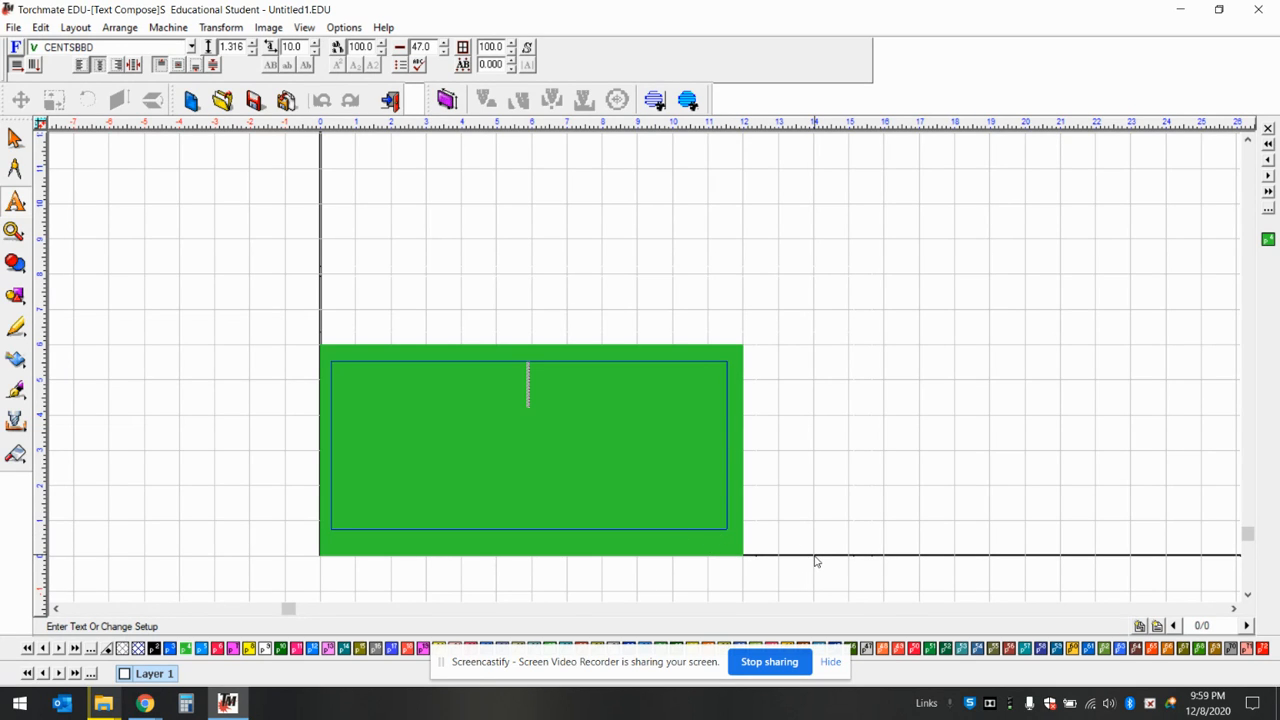
type("Ma")
key("BackSpace")
key("BackSpace")
left_click(155, 649)
type("Mare")
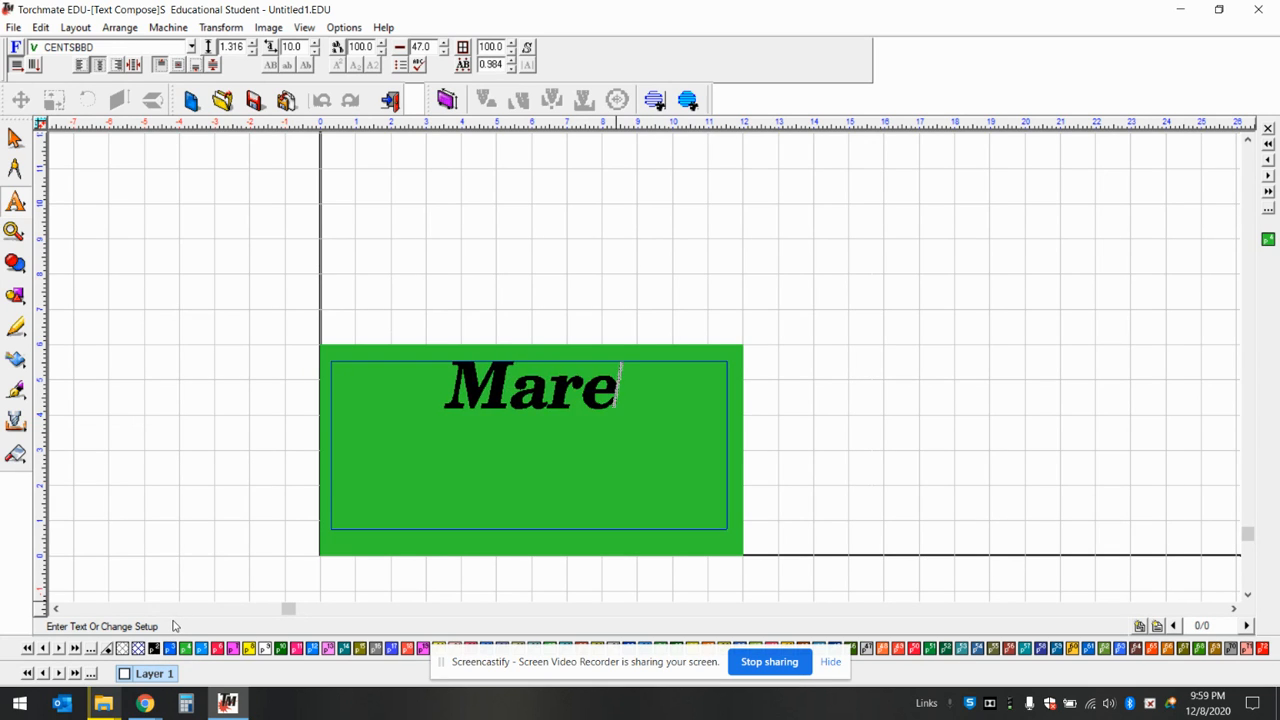
key("BackSpace")
type("ree")
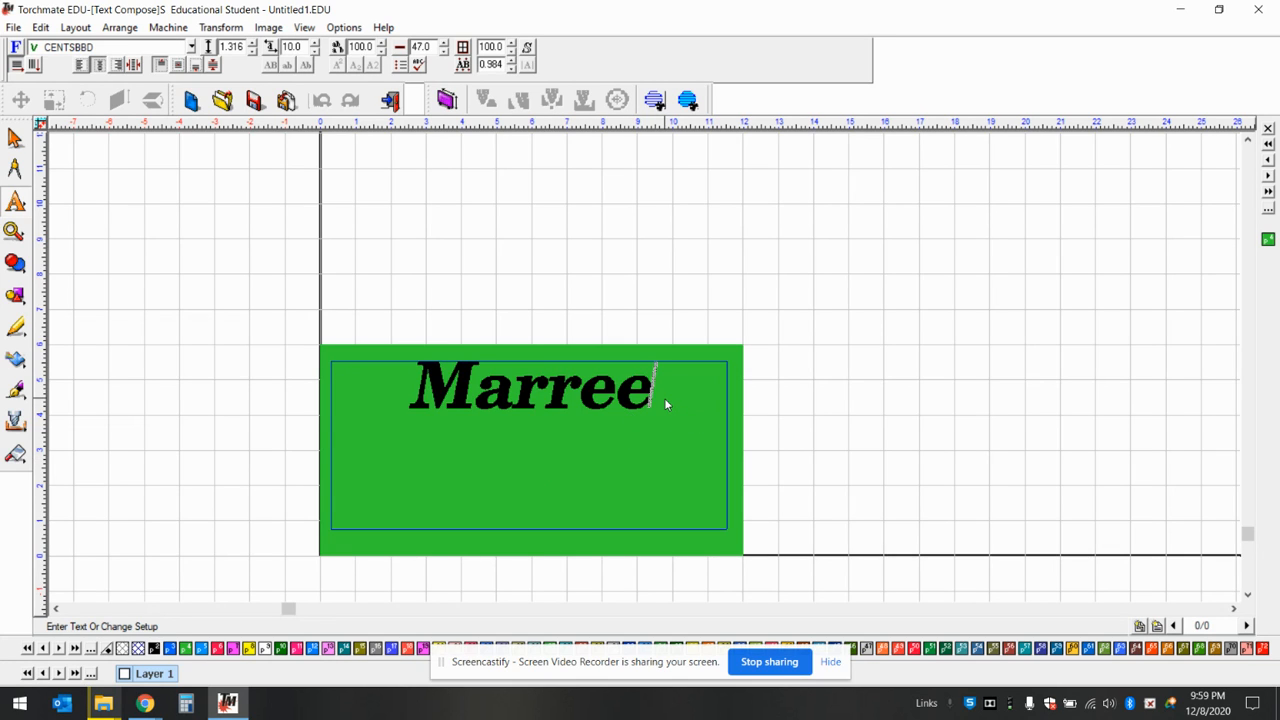
Examine the previews of the available fonts for the composed name, keeping the current font
left_click_drag(657, 398, 420, 400)
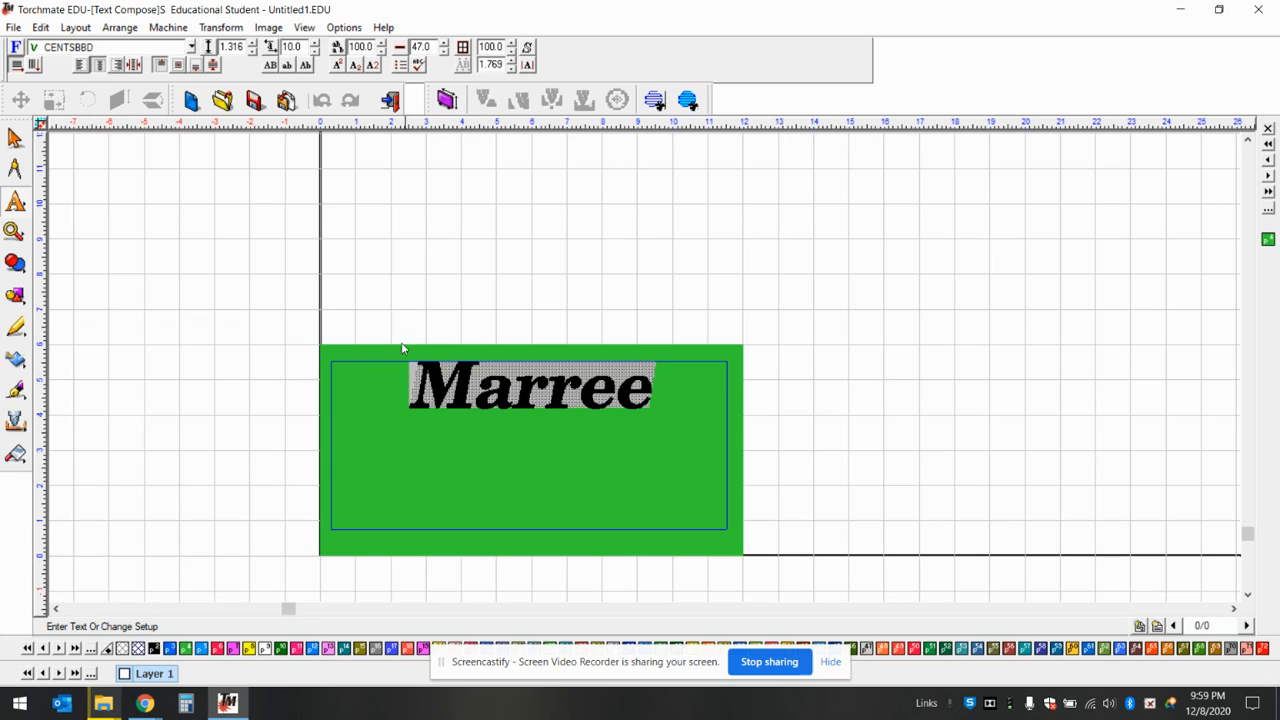
left_click(191, 47)
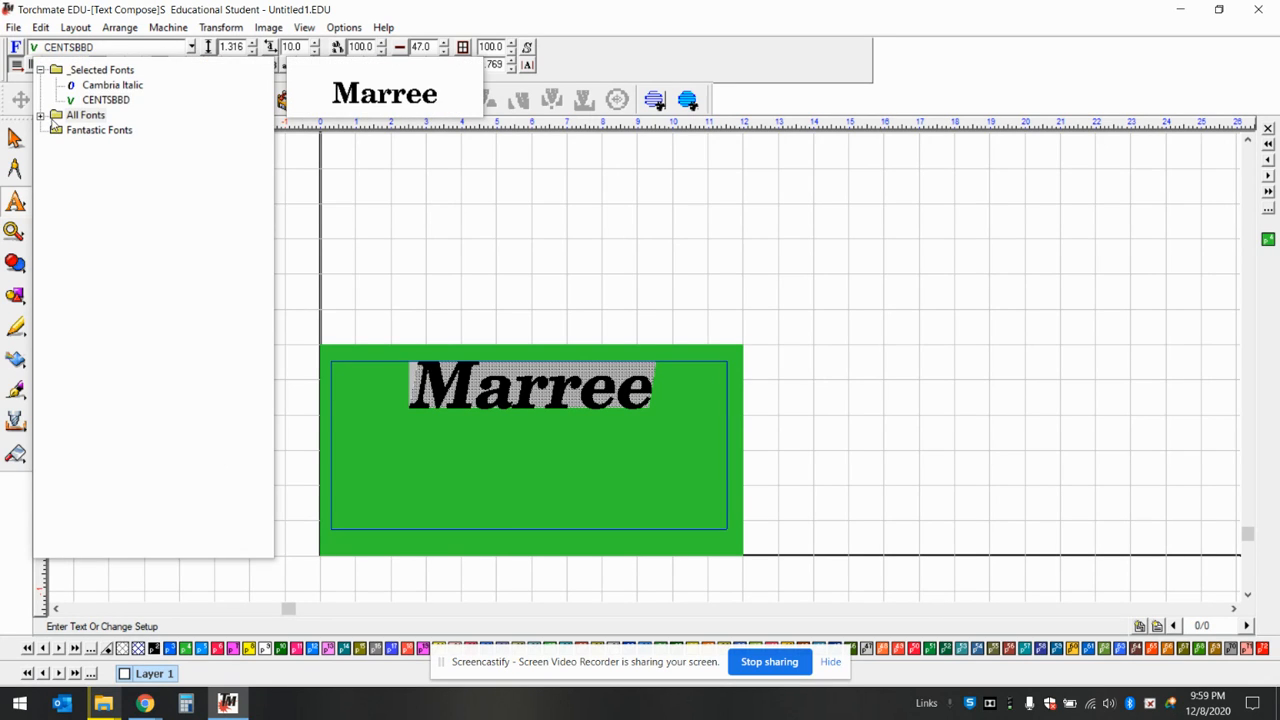
left_click(41, 117)
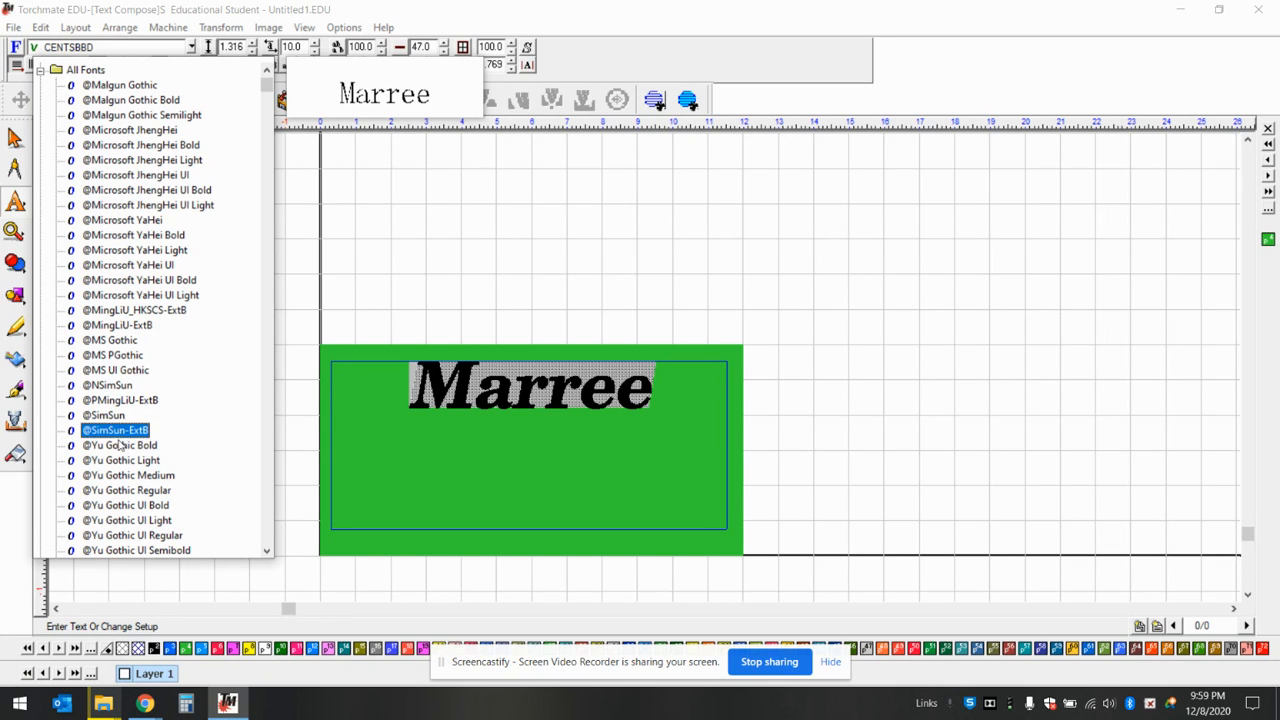
scroll(129, 512, "down", 6)
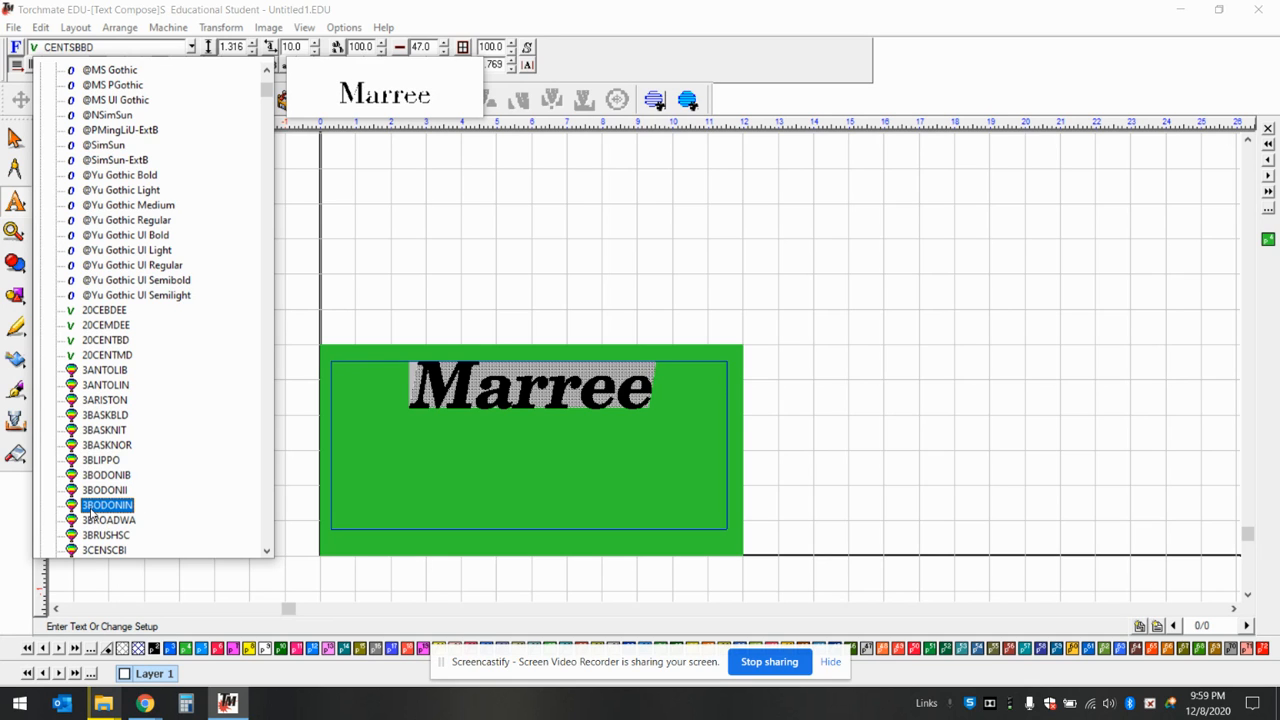
scroll(88, 515, "down", 2)
scroll(88, 515, "down", 4)
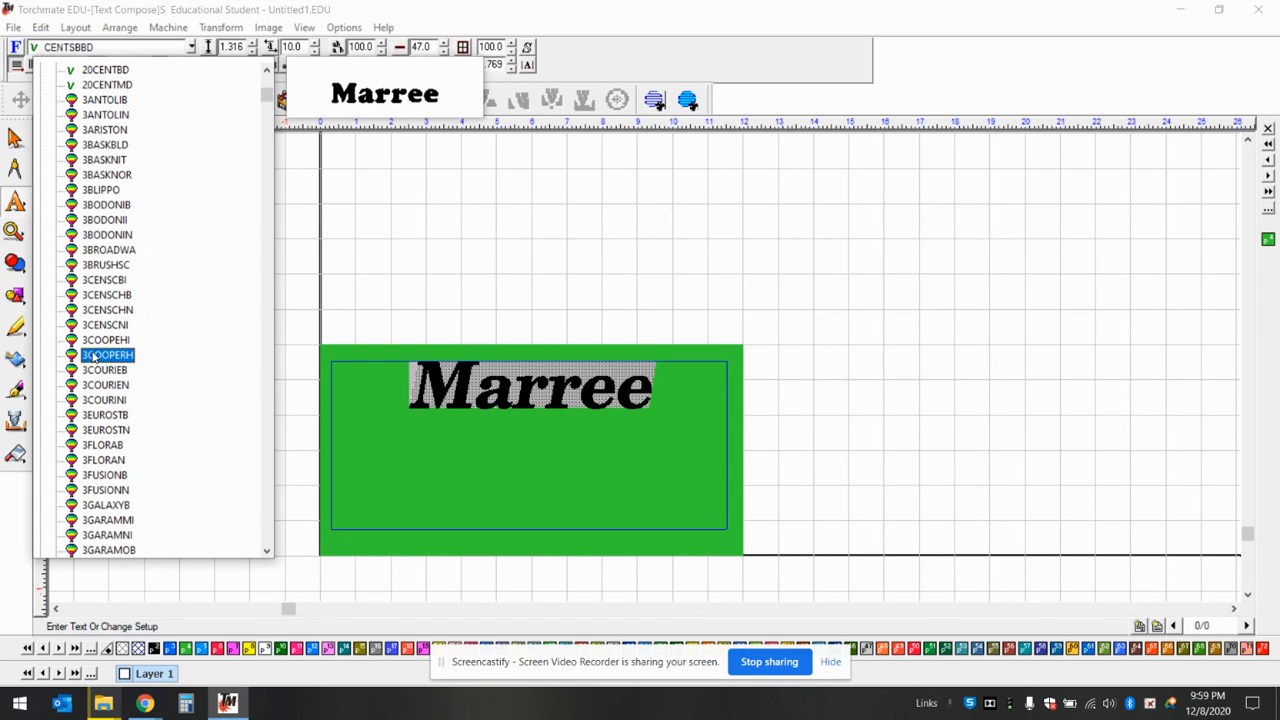
scroll(103, 517, "down", 1)
scroll(103, 517, "down", 5)
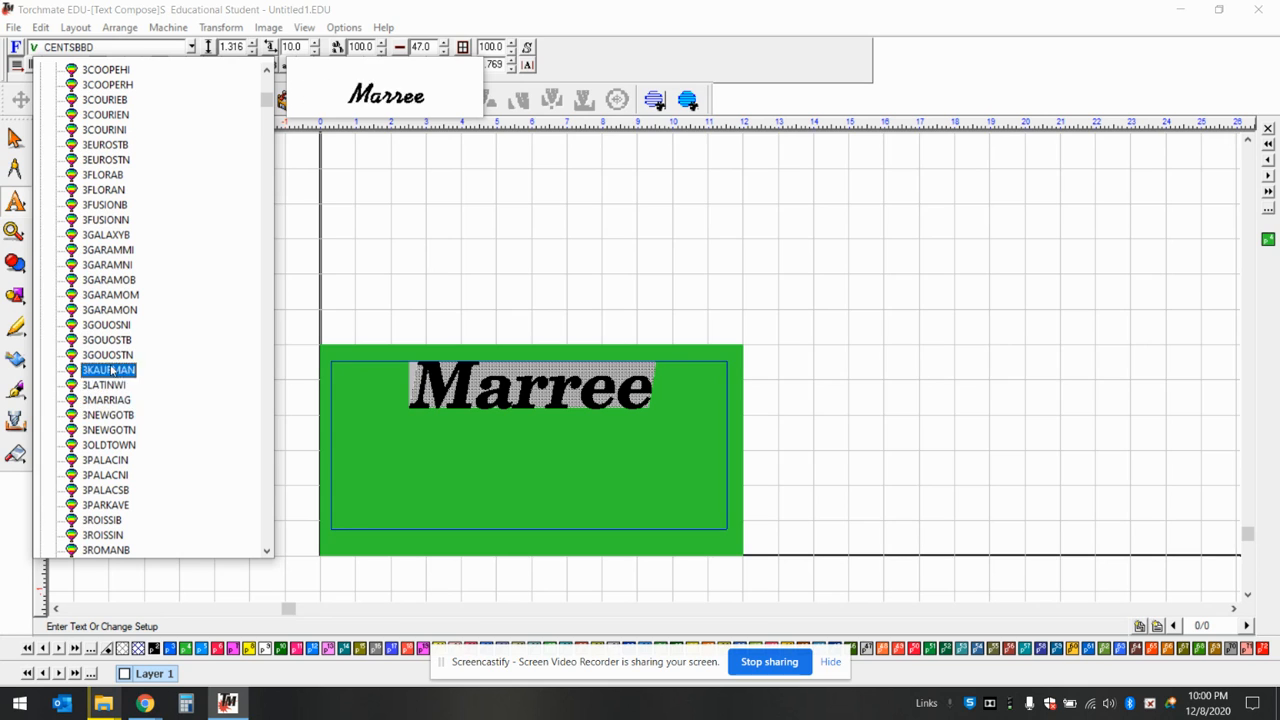
scroll(112, 371, "down", 4)
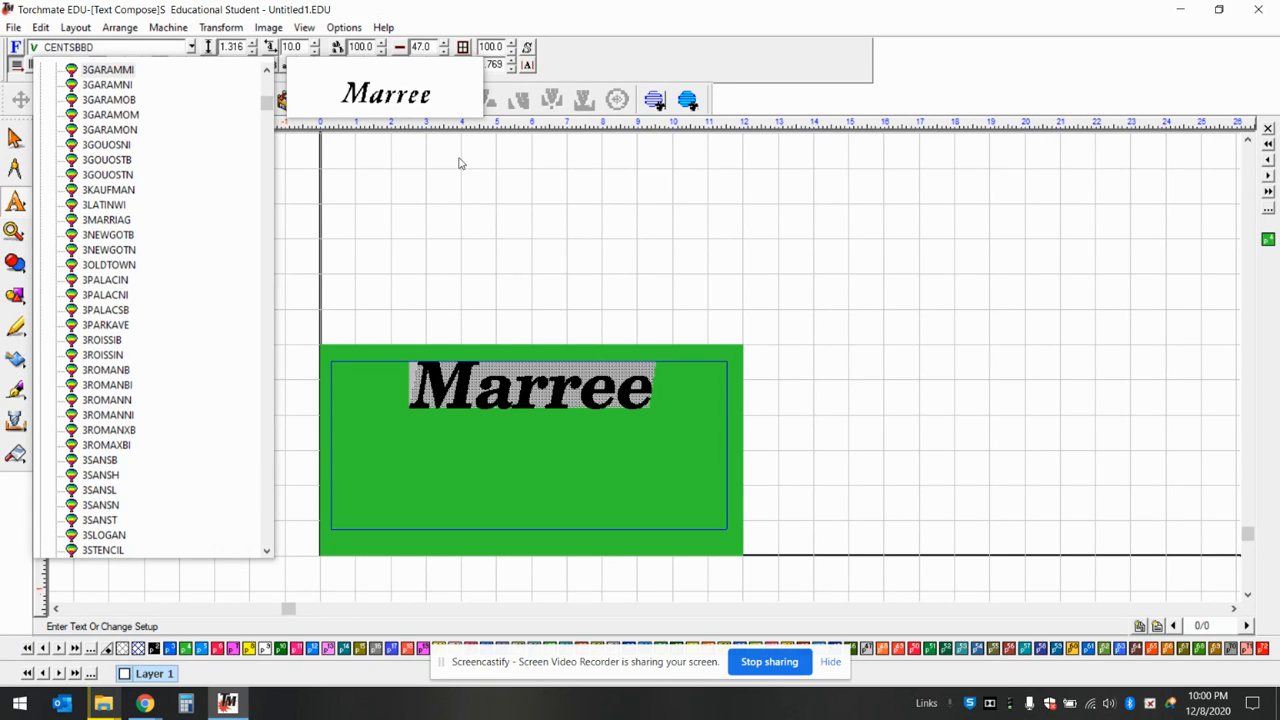
left_click(391, 206)
Reopen the name text for editing and set its font height to 2.25 inches
double_click(608, 397)
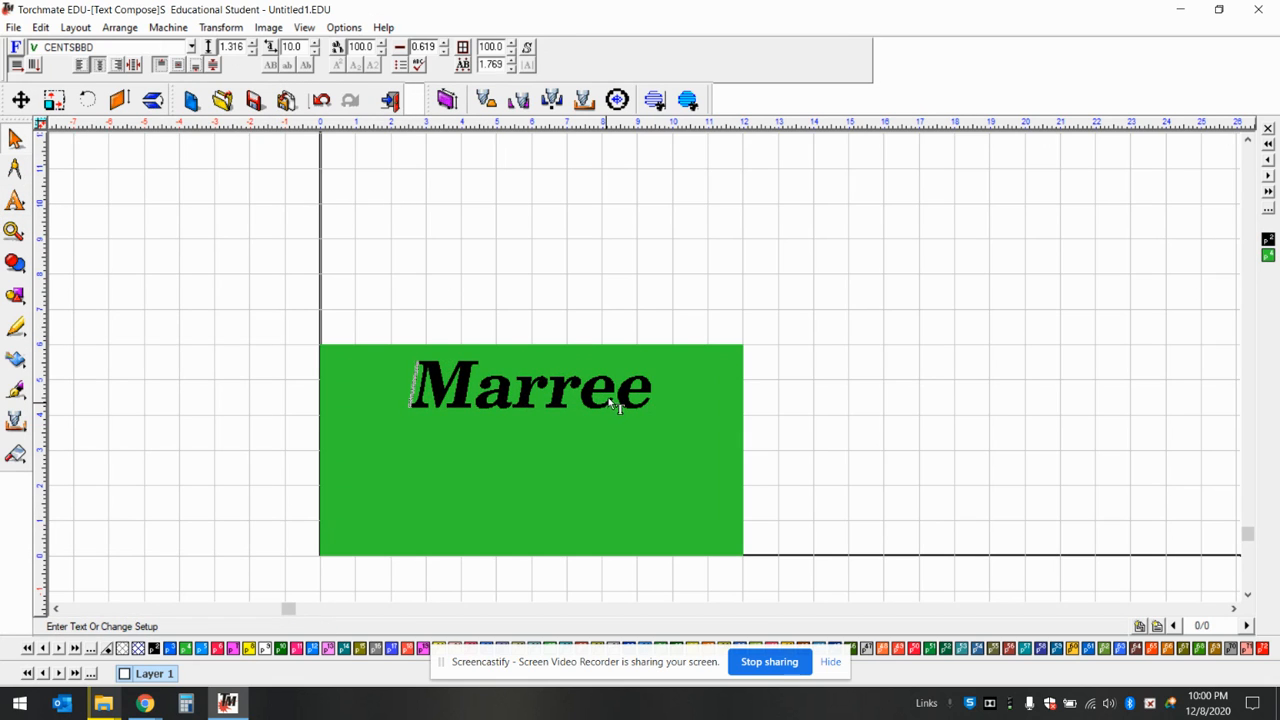
left_click_drag(652, 393, 405, 385)
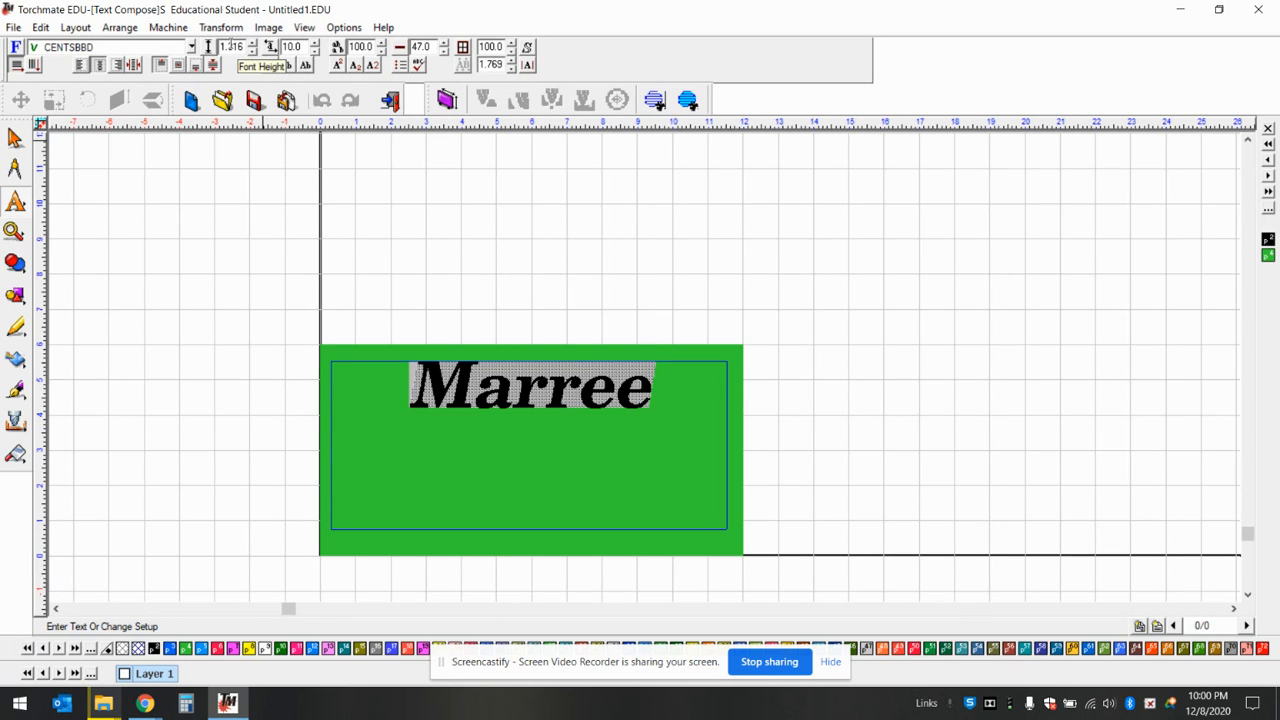
left_click(254, 45)
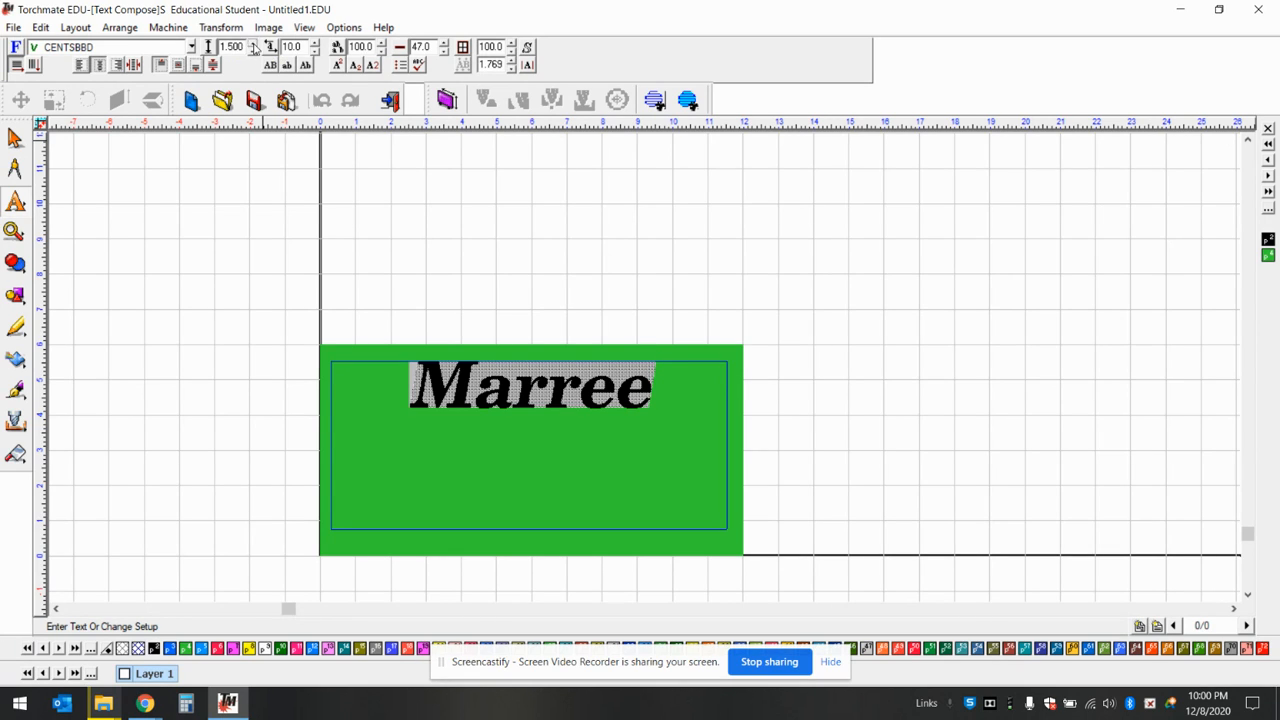
left_click(254, 45)
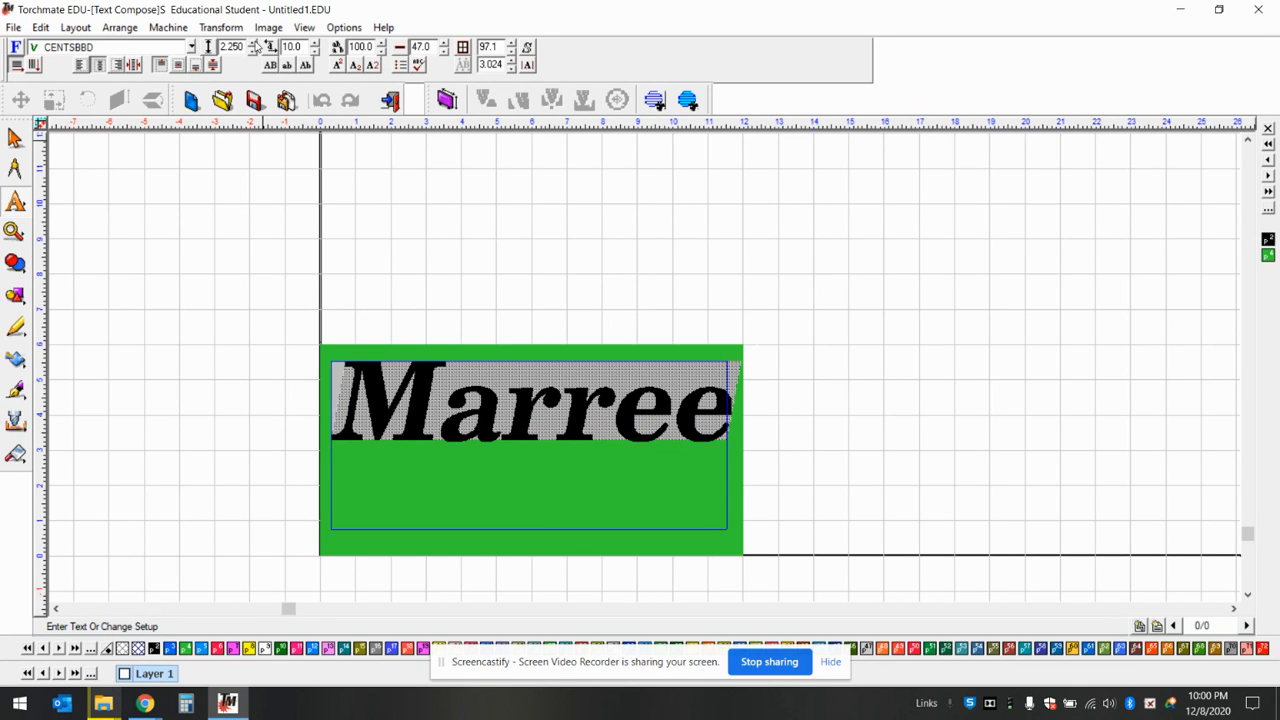
left_click(256, 45)
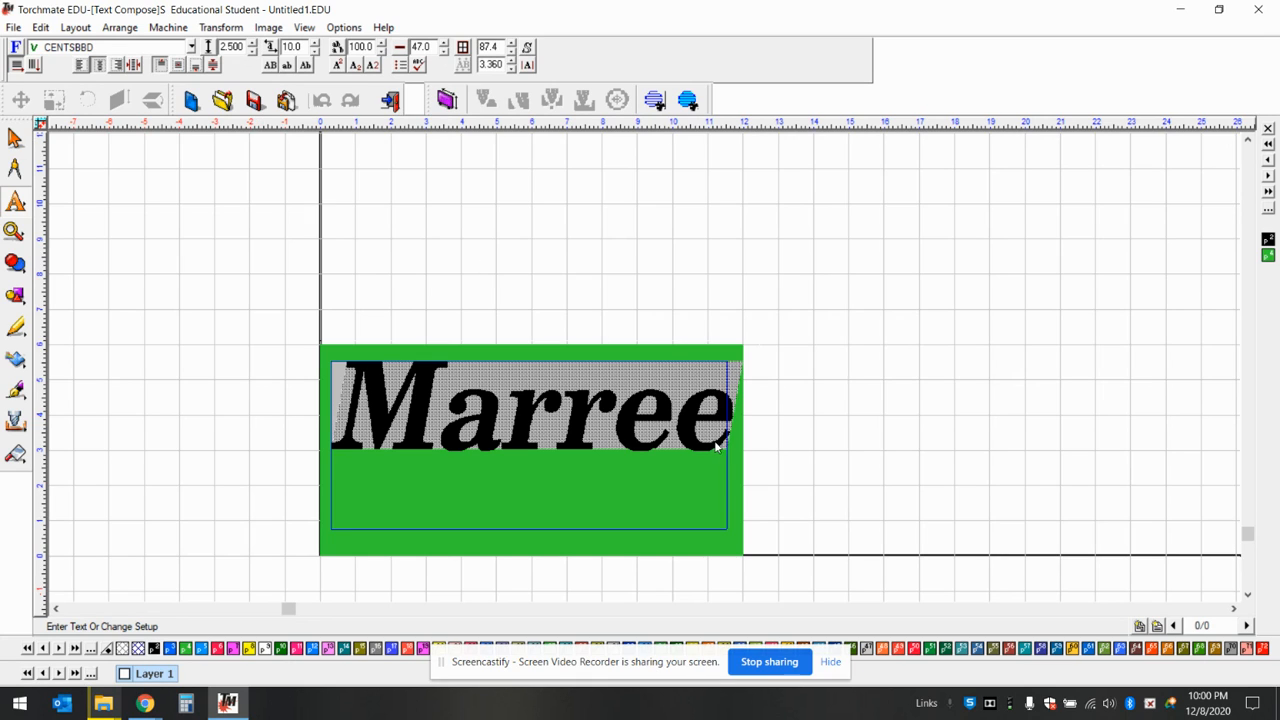
left_click(252, 51)
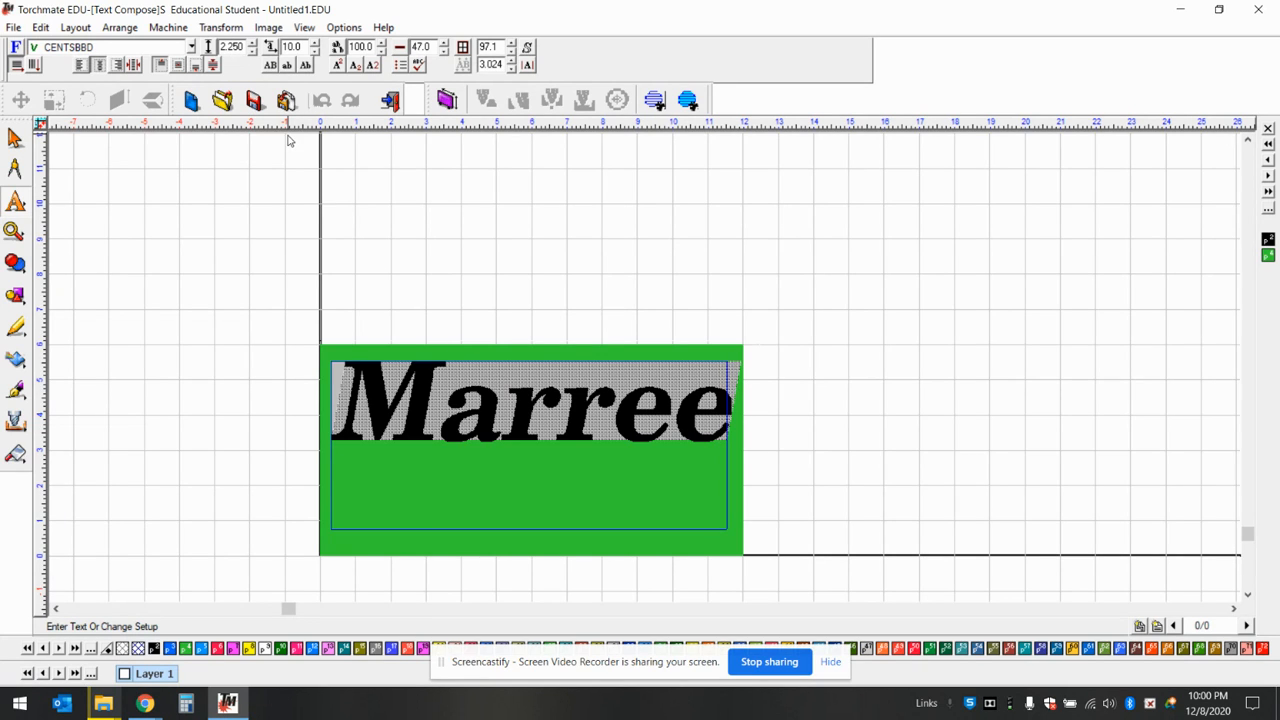
Try slanting the name text to 29 degrees and return the slant to 10
left_click(315, 44)
left_click(315, 44)
left_click(315, 44)
left_click(315, 44)
left_click(315, 44)
left_click(315, 44)
left_click(315, 44)
left_click(315, 44)
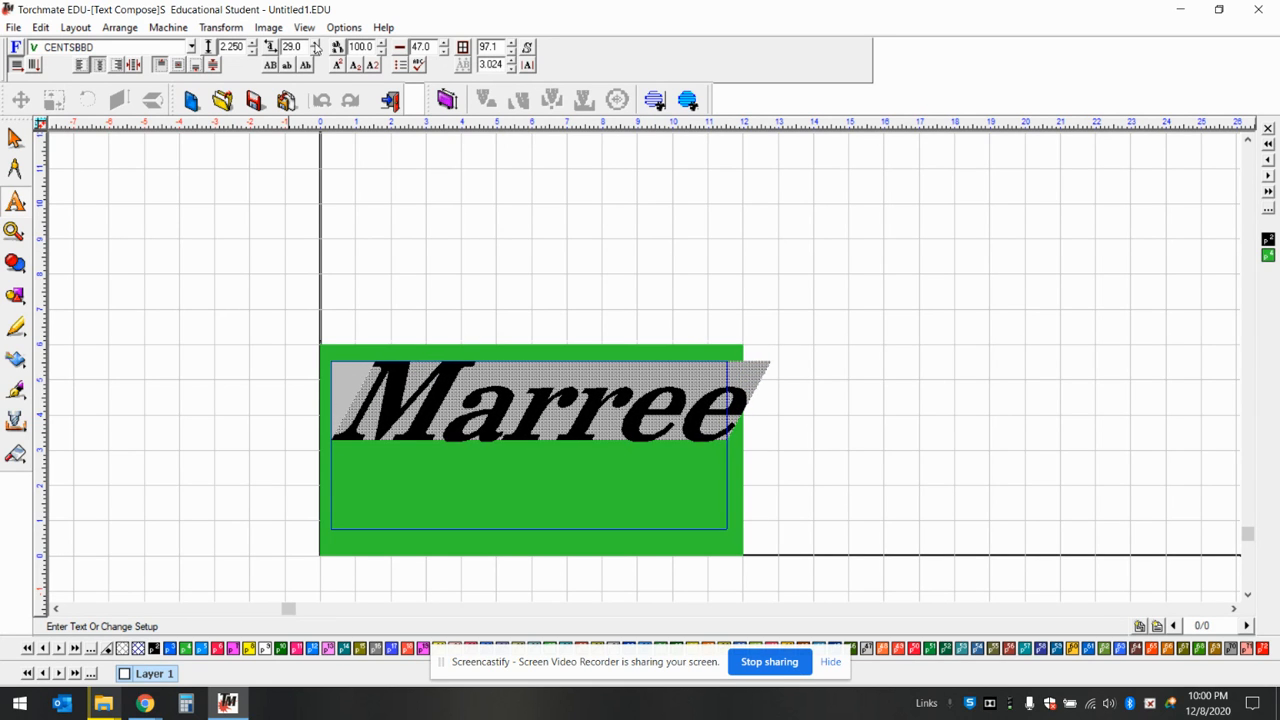
left_click(315, 51)
left_click(315, 51)
left_click(315, 51)
left_click(315, 51)
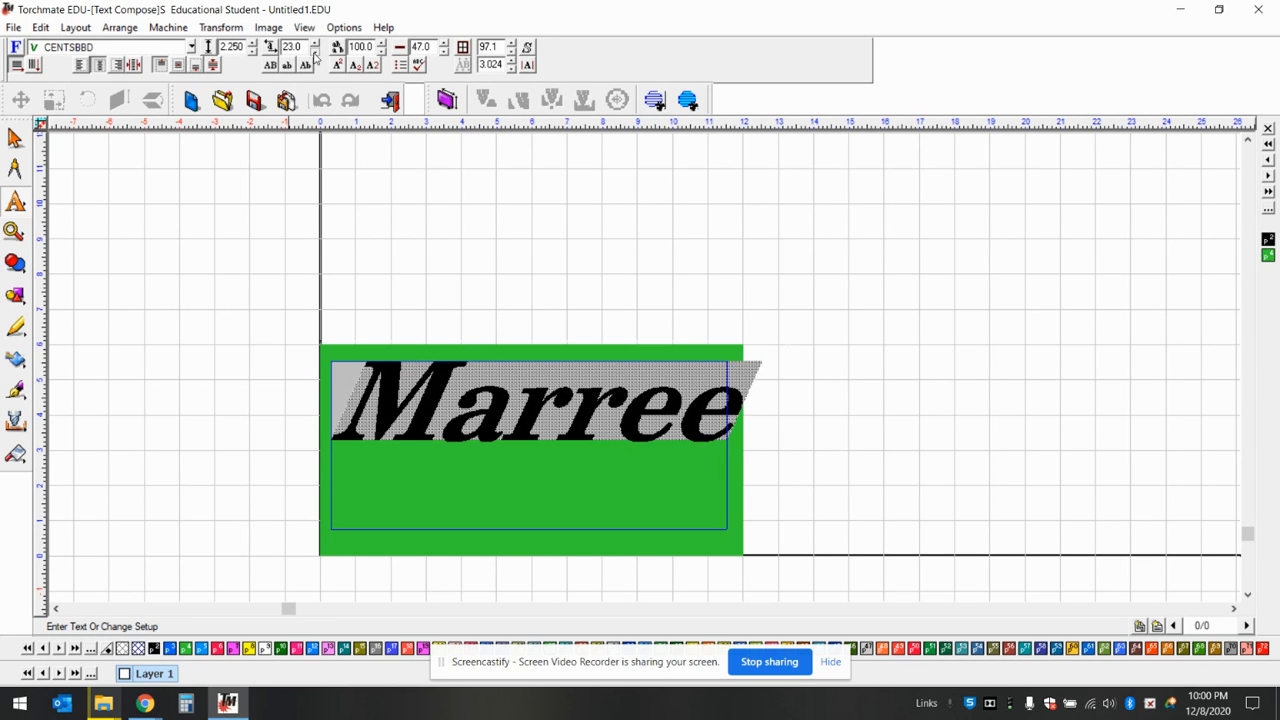
left_click(315, 52)
left_click(315, 52)
left_click(315, 52)
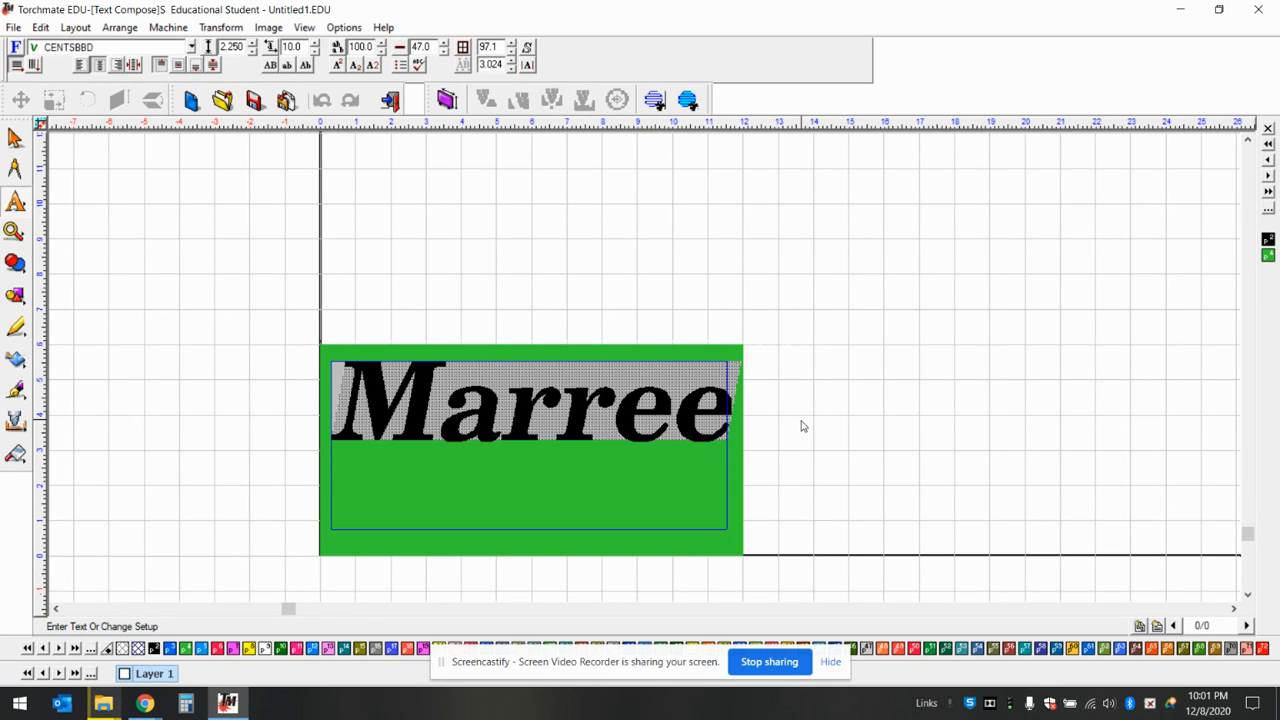
Finish editing the name text and position its centre point at X 6.000 and Y 3.000 inches on the green plate
key("Escape")
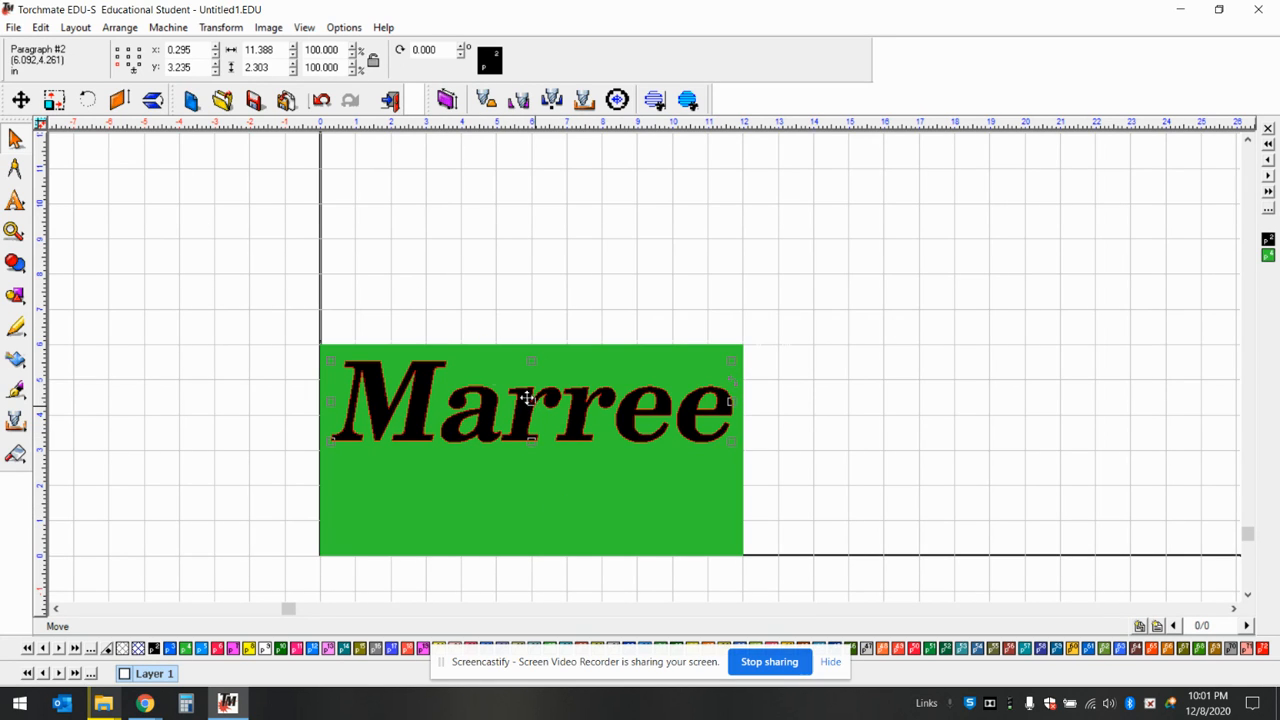
left_click(128, 58)
left_click(185, 52)
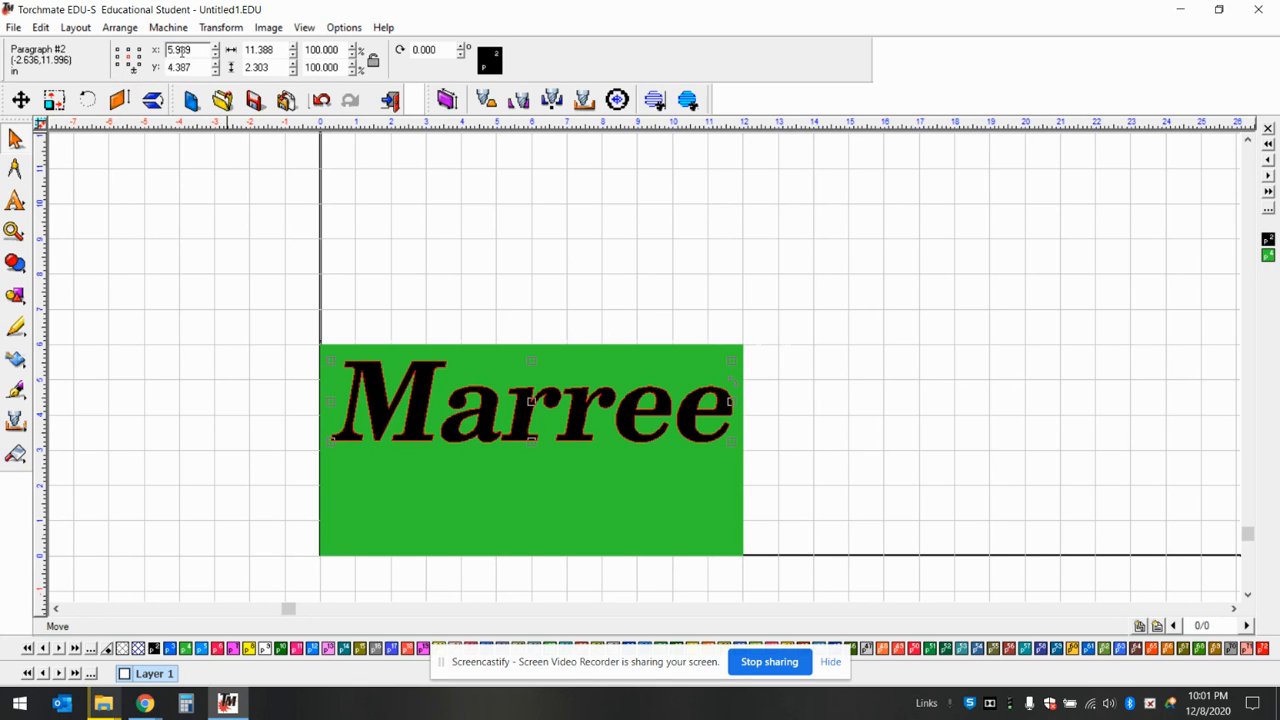
left_click(194, 63)
double_click(192, 49)
type("8")
key("Return")
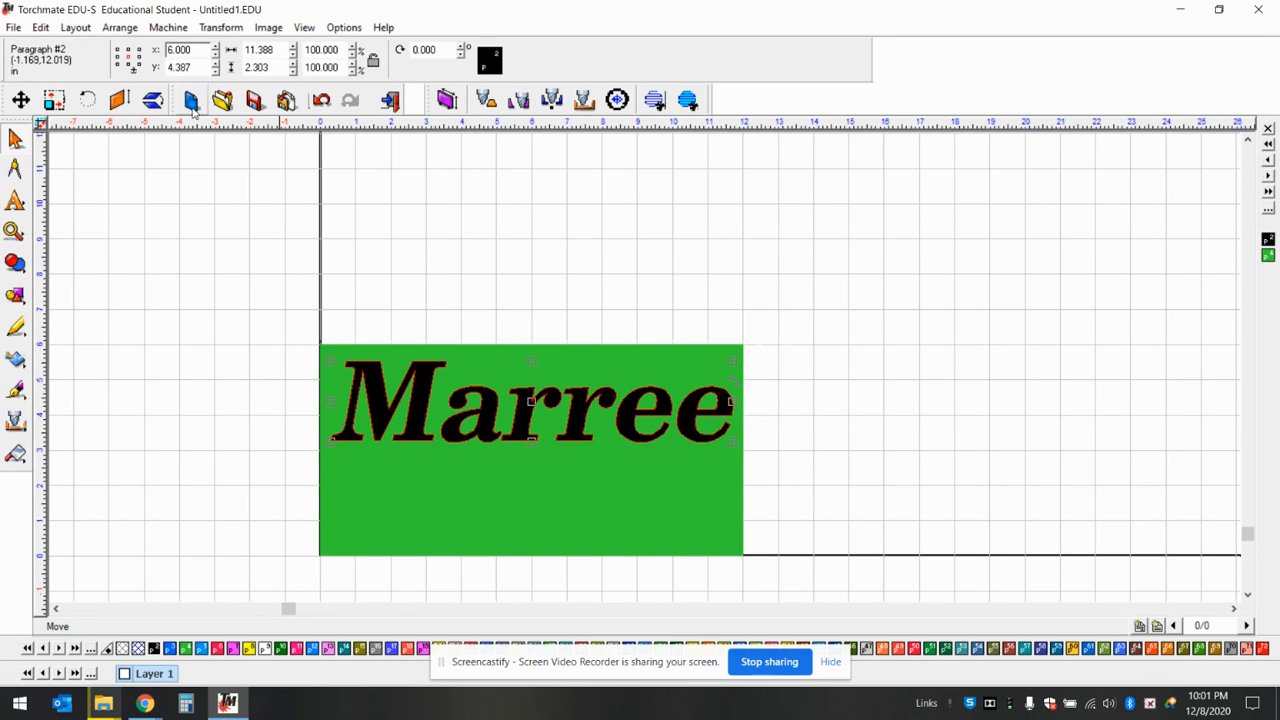
double_click(190, 67)
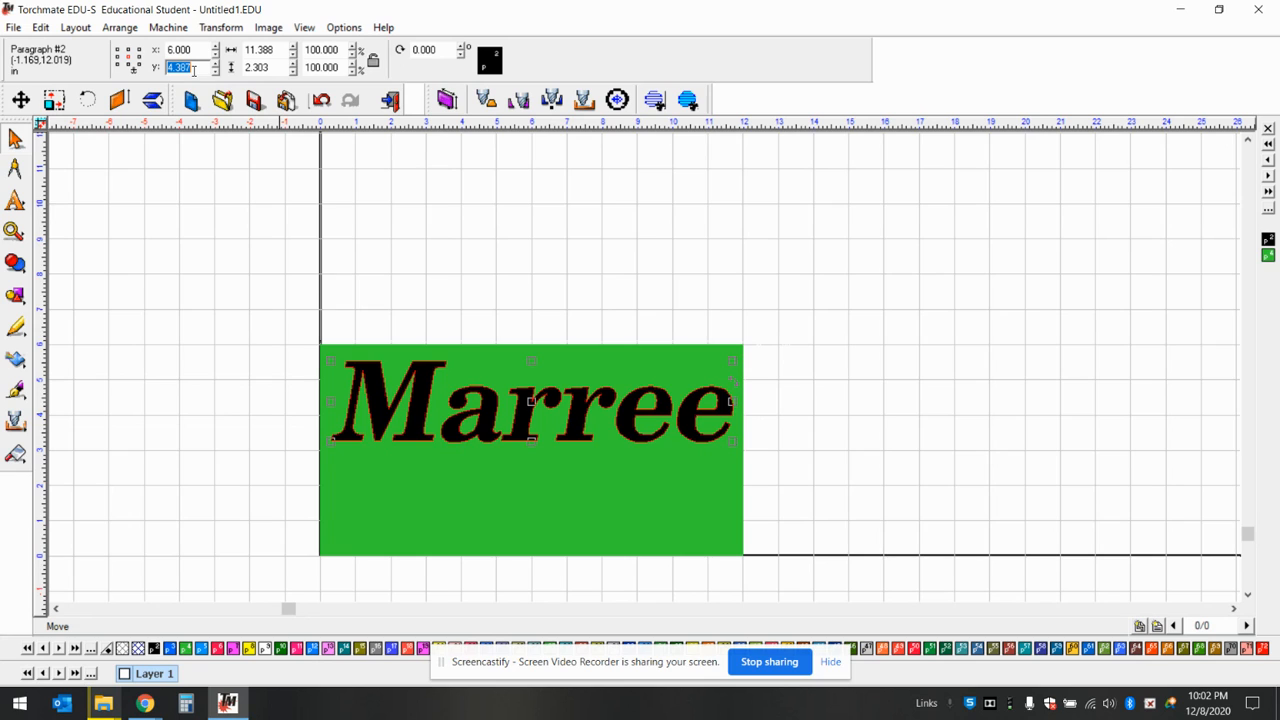
type("3")
key("Return")
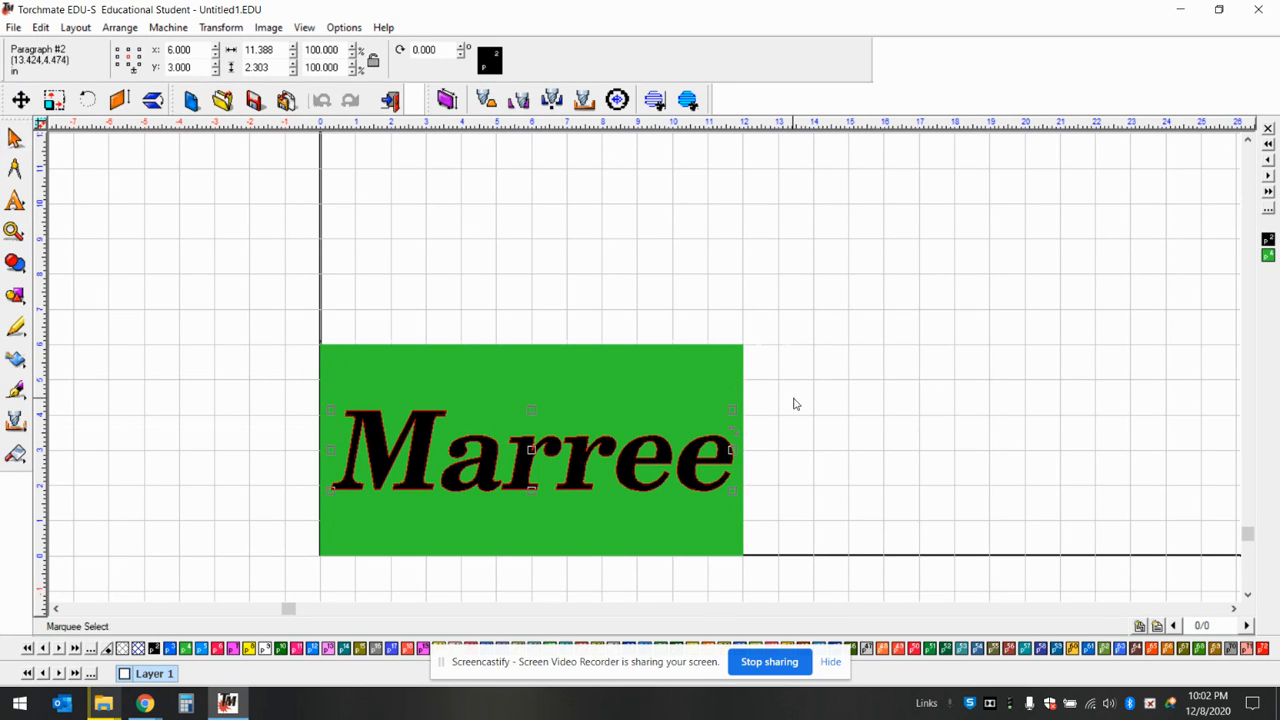
left_click(795, 404)
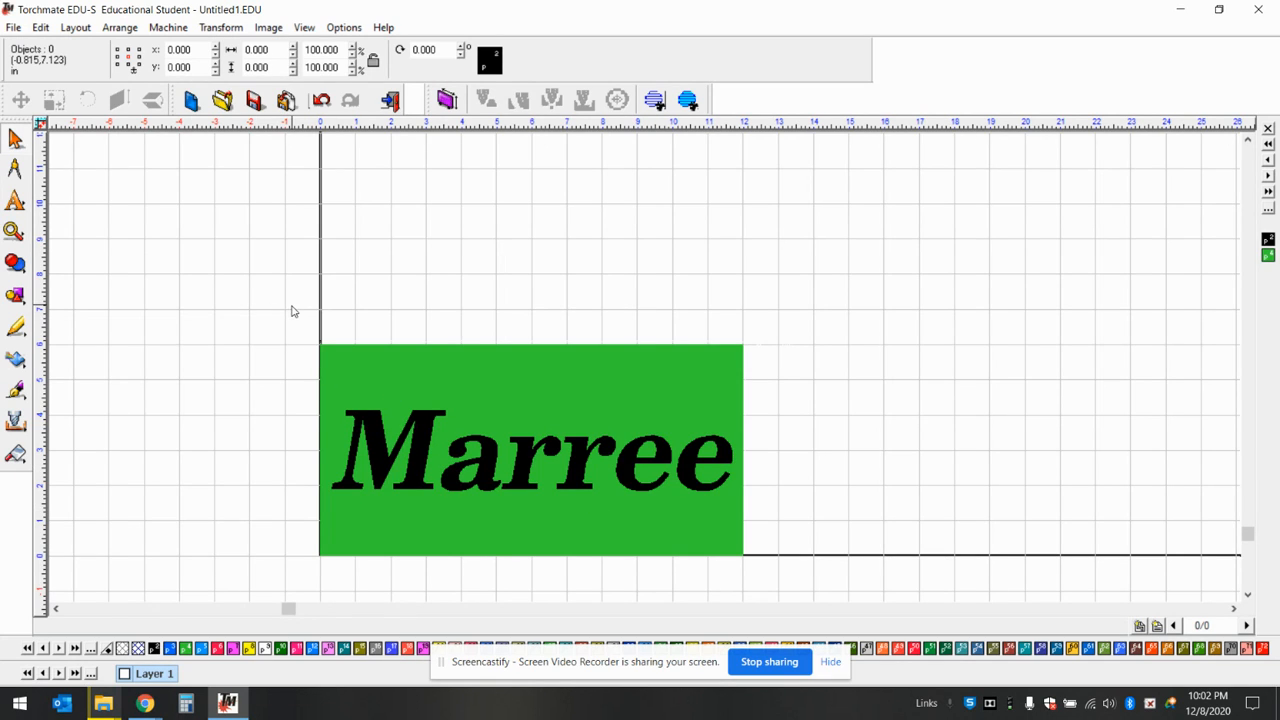
Select the green plate together with the name text and subtract the lettering from the plate
left_click_drag(273, 309, 766, 595)
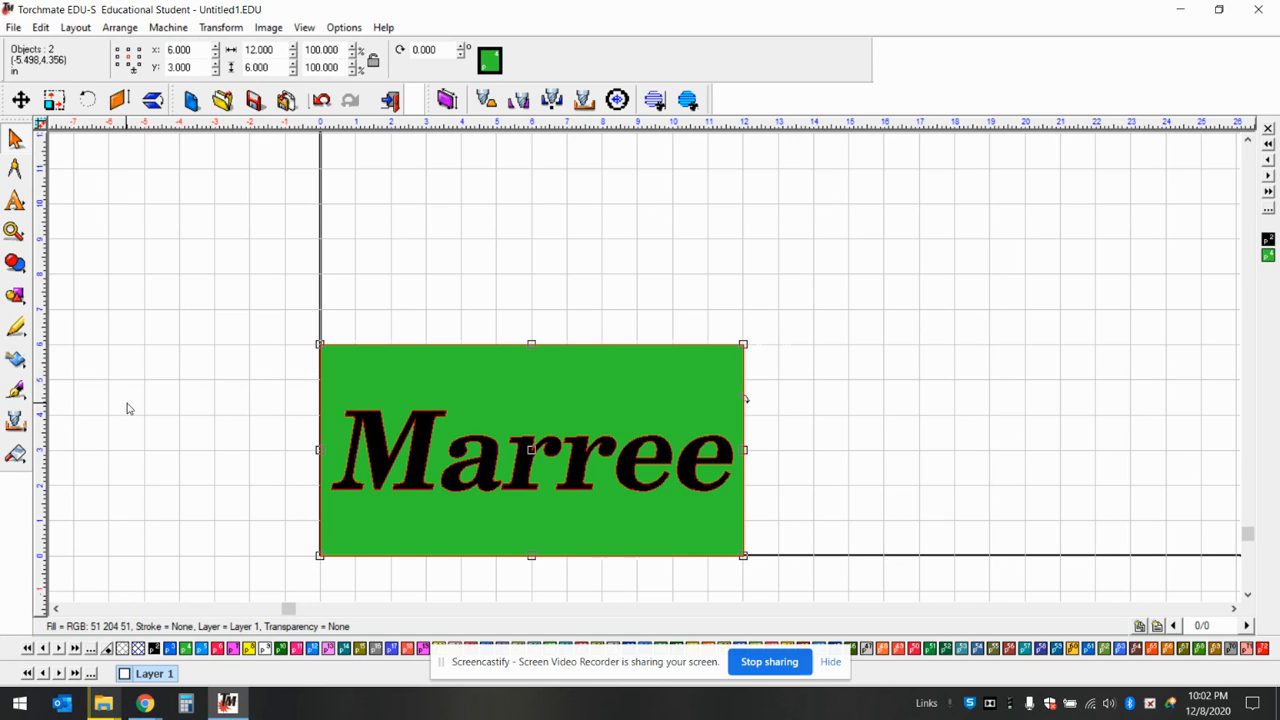
left_click(22, 262)
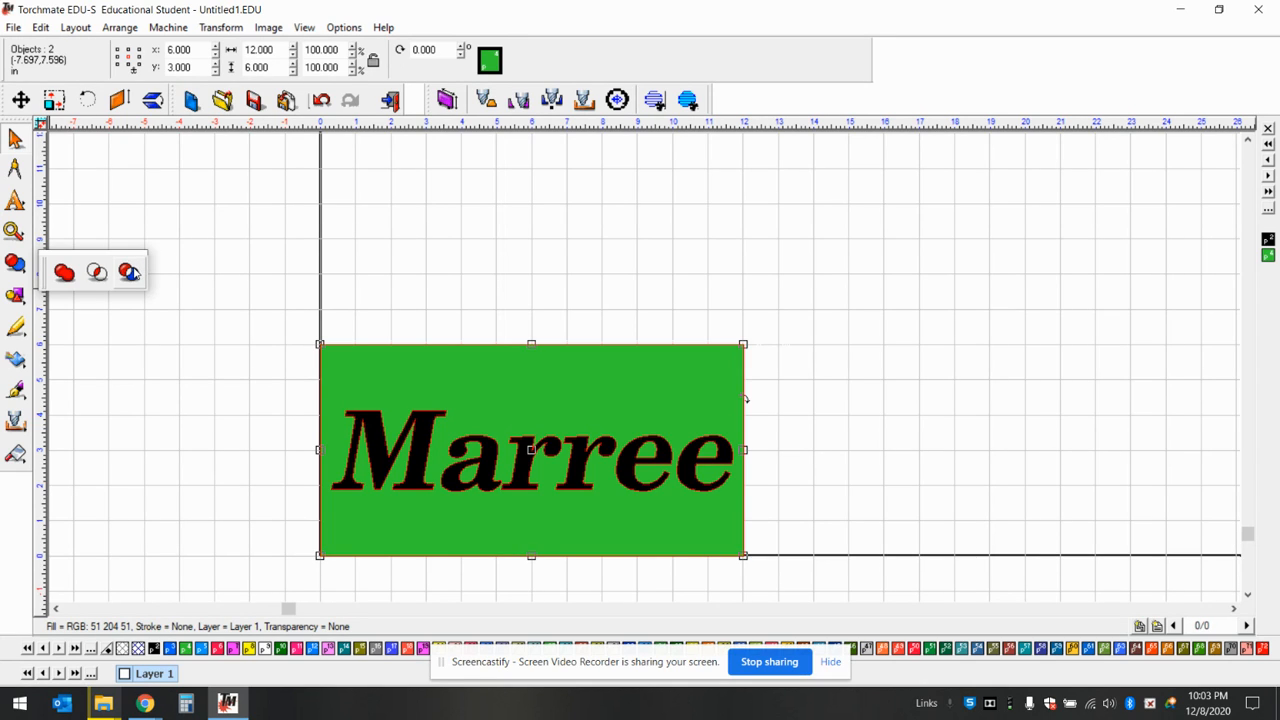
left_click(131, 272)
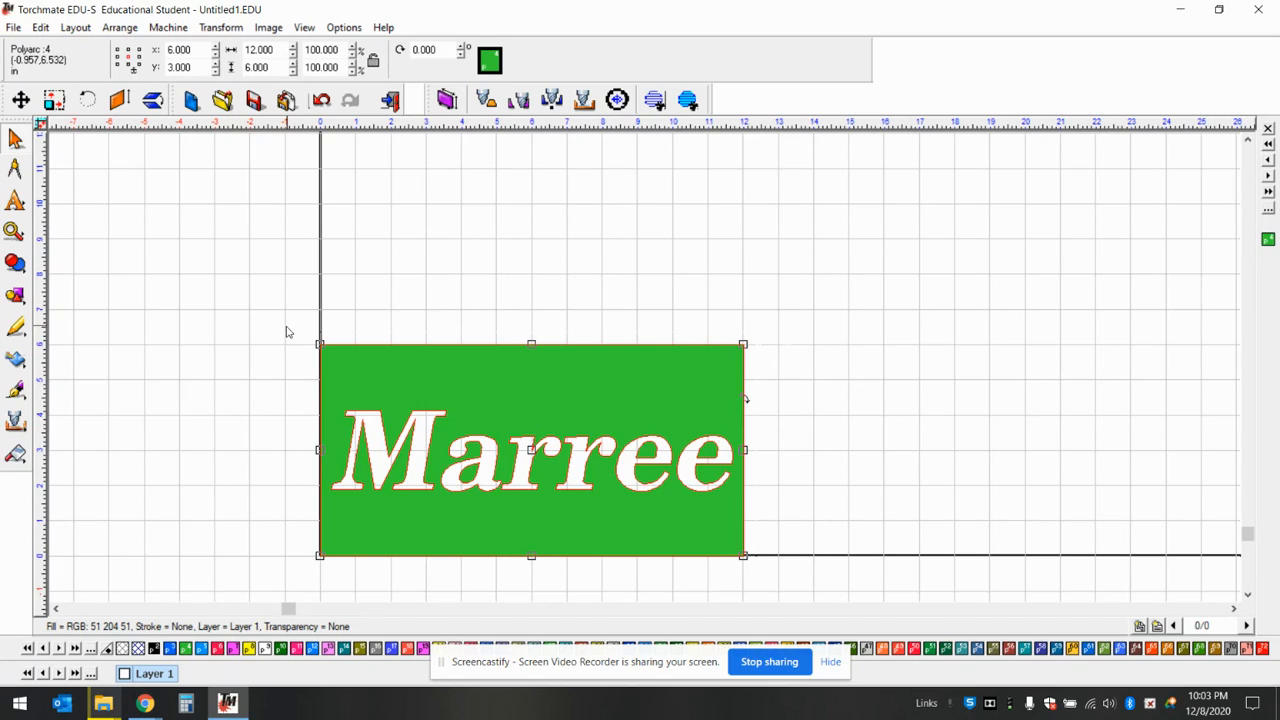
left_click(279, 477)
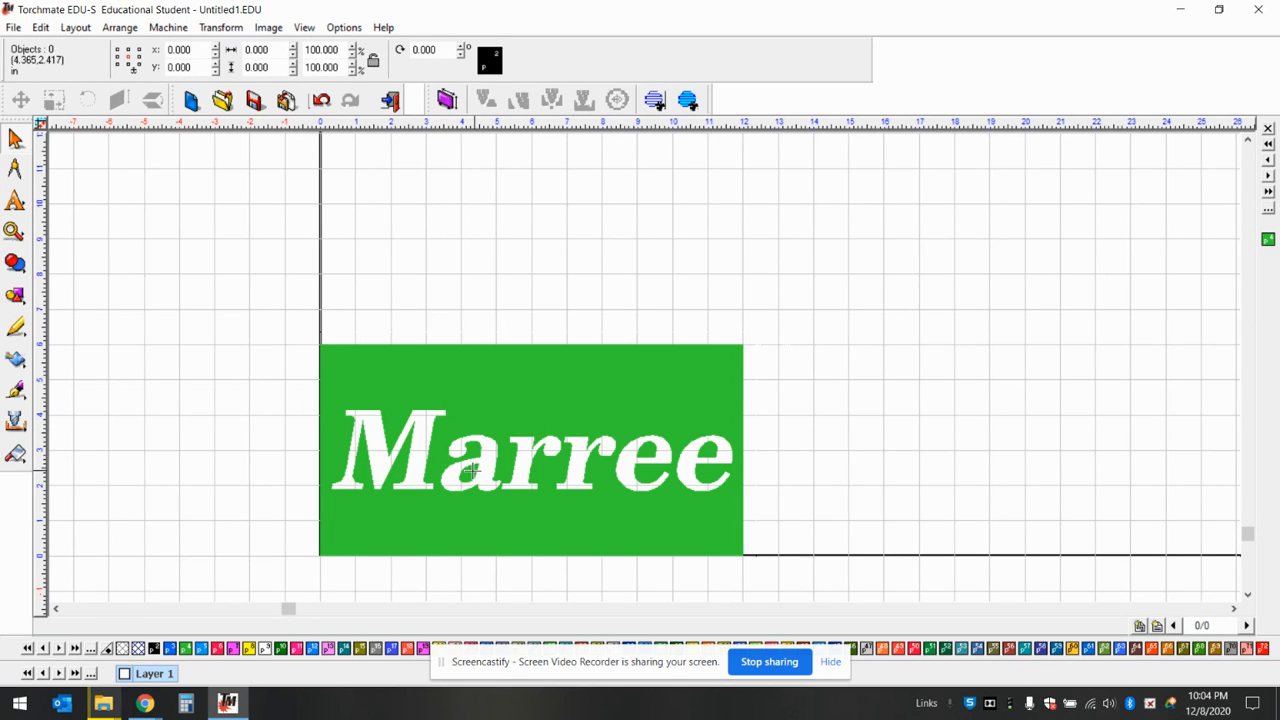
Draw a black rectangle about 0.25 inches wide and 0.66 inches high inside the cut-out stem of the letter a
scroll(474, 472, "up", 1)
scroll(671, 330, "up", 1)
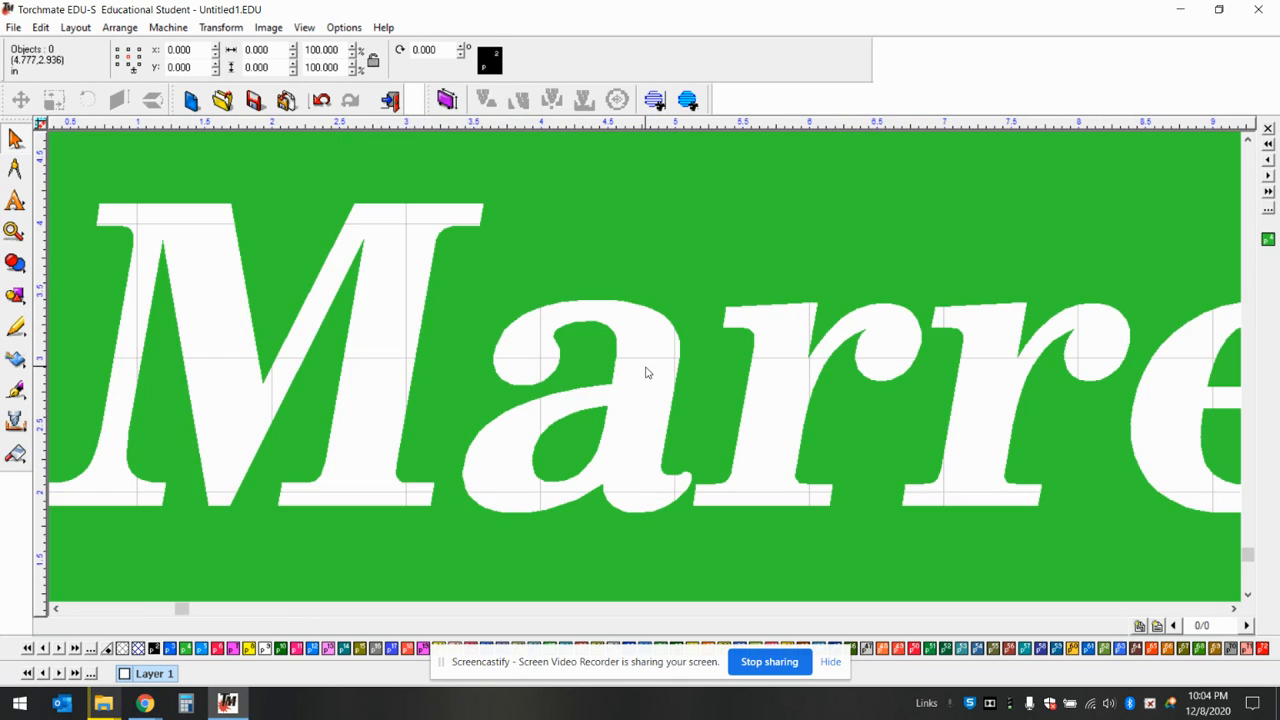
scroll(646, 368, "up", 1)
scroll(646, 373, "up", 1)
scroll(646, 380, "down", 1)
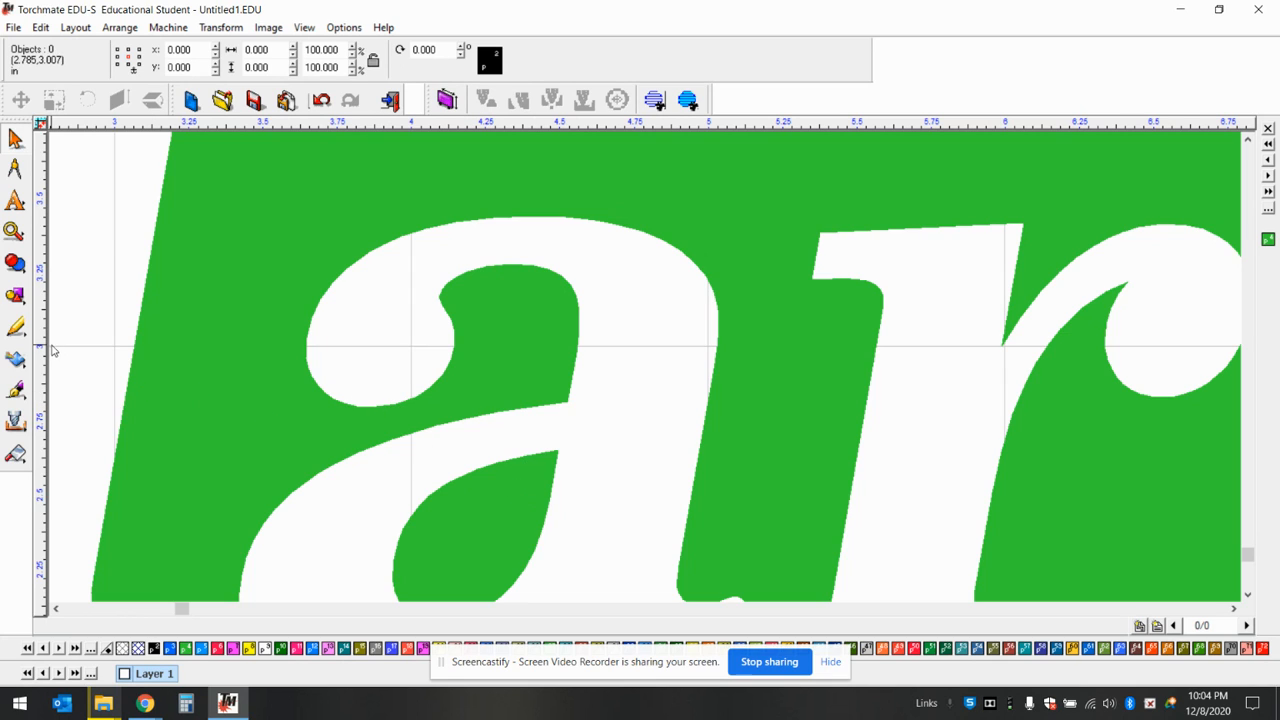
scroll(485, 474, "down", 3)
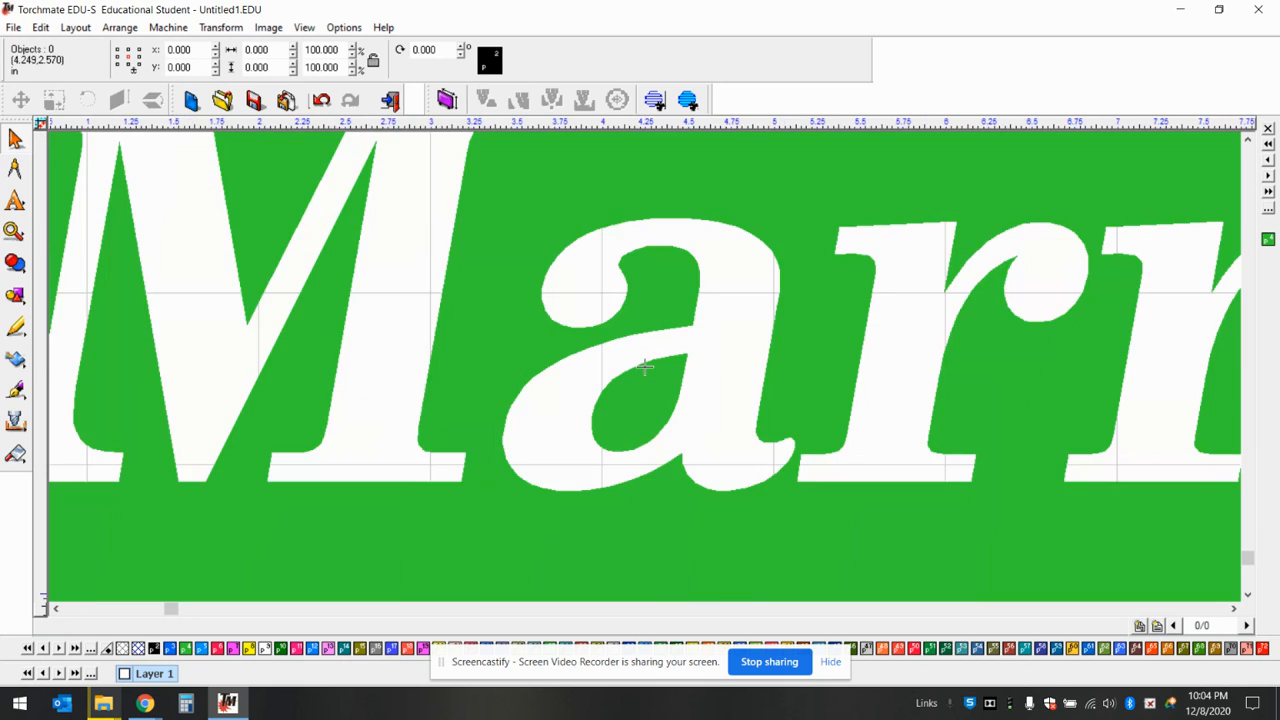
scroll(645, 368, "up", 3)
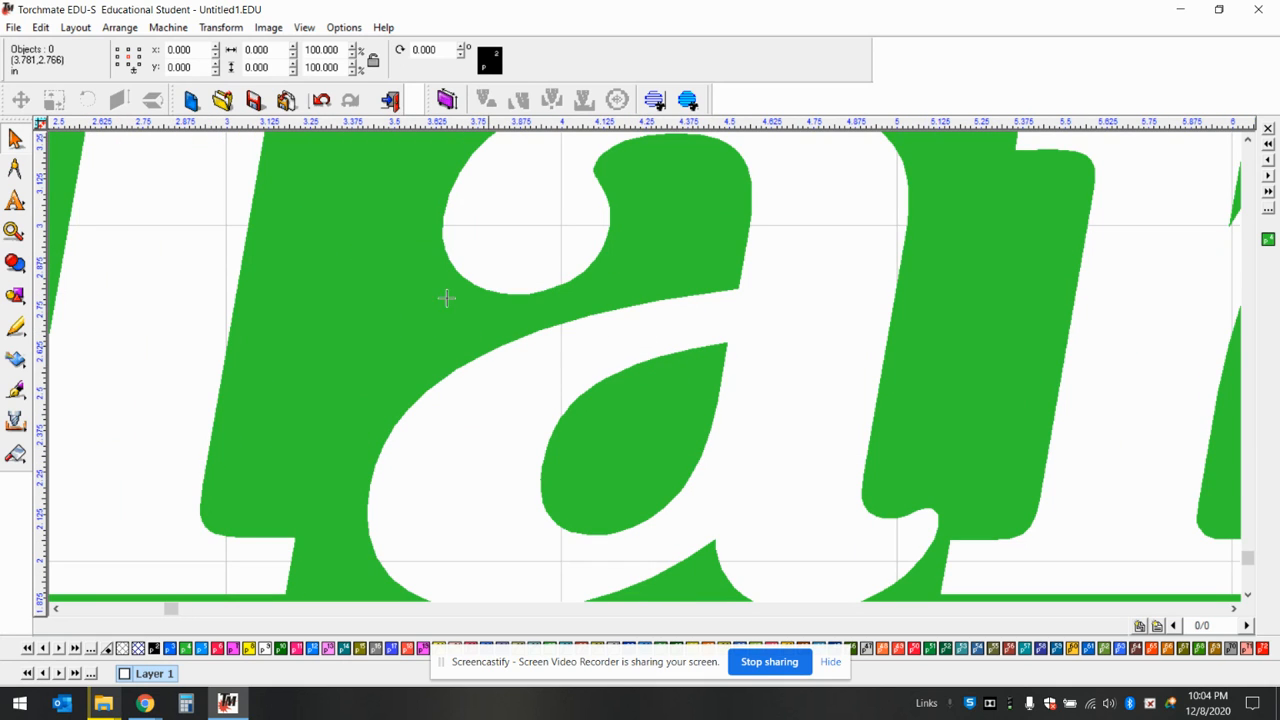
left_click(18, 296)
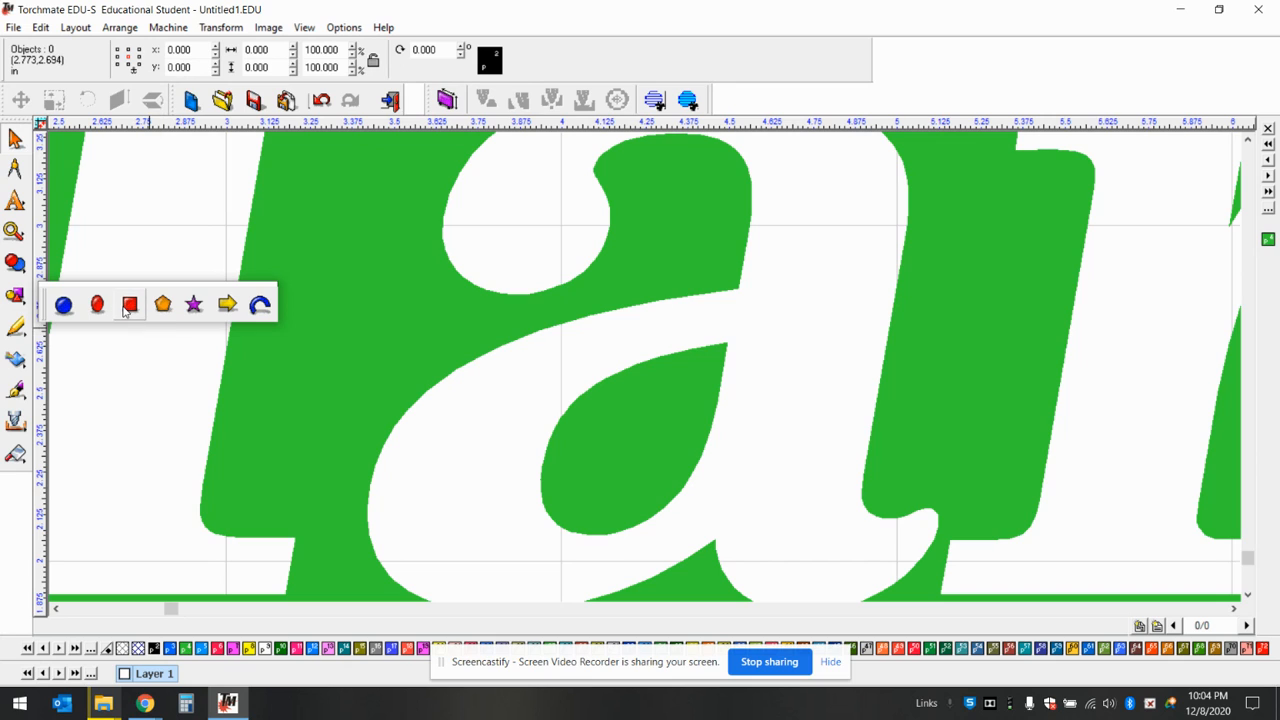
left_click(128, 306)
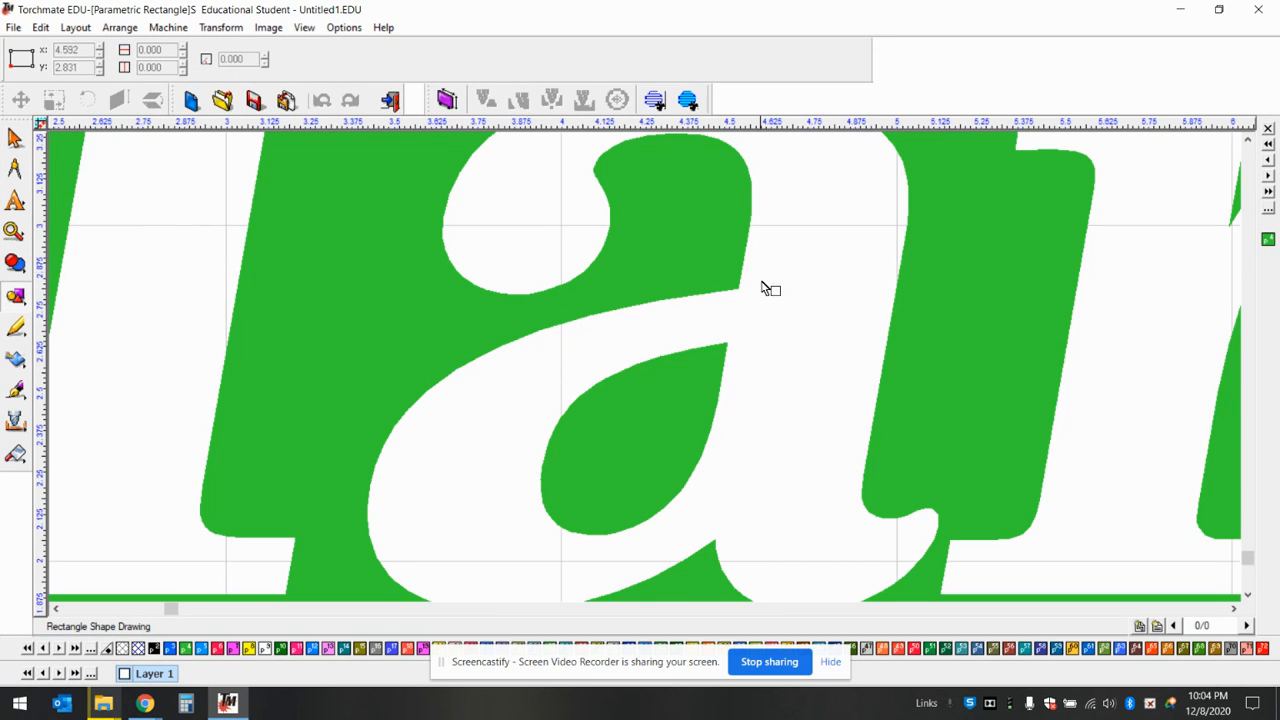
left_click_drag(769, 221, 850, 440)
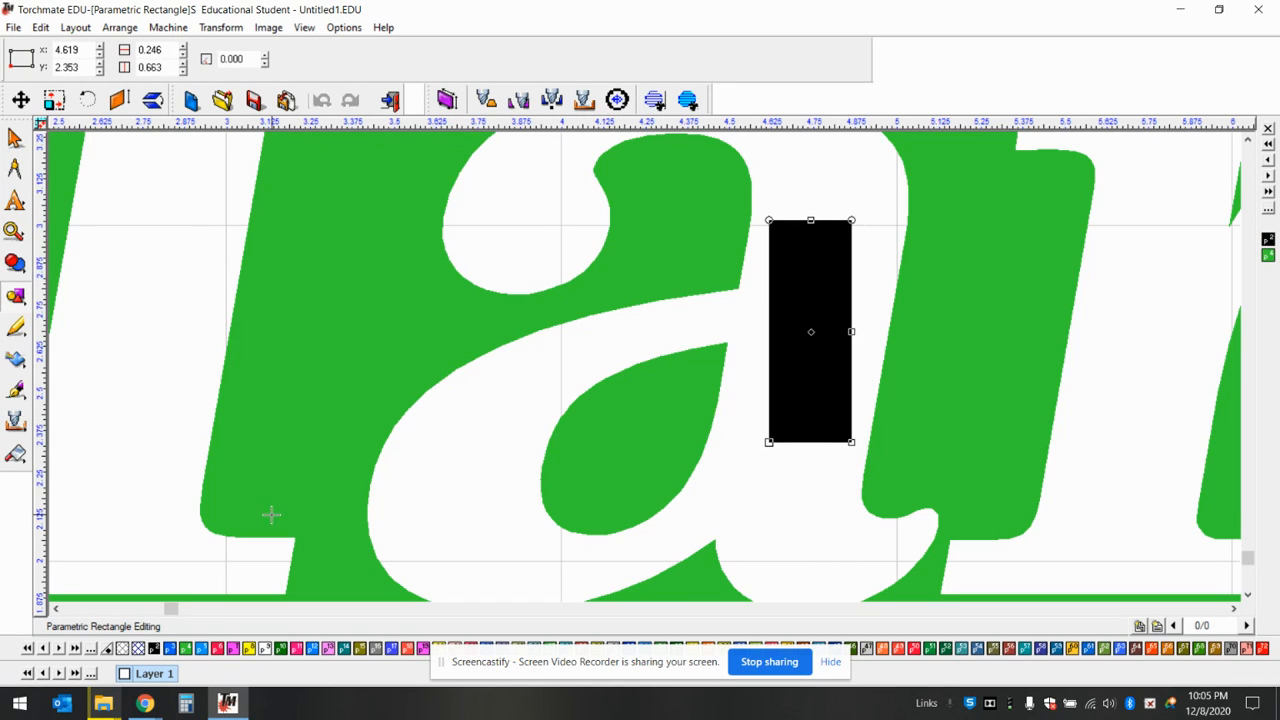
left_click(805, 461)
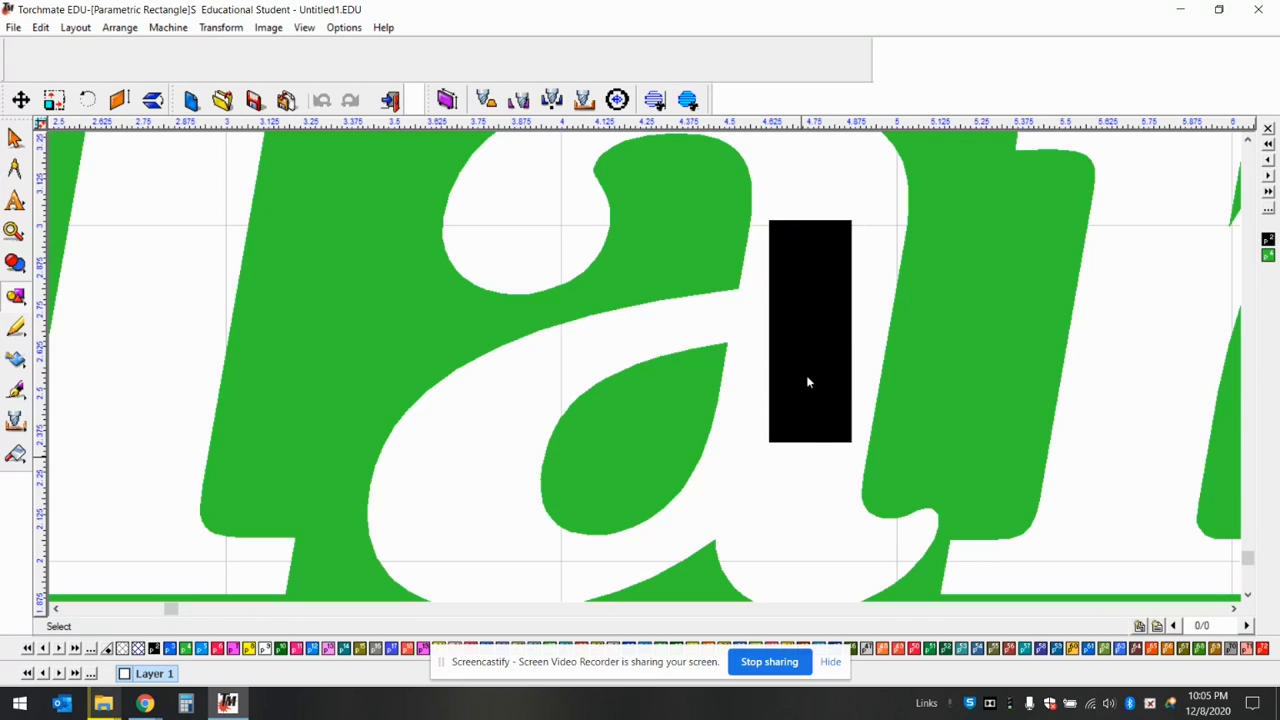
Shorten the black rectangle from both ends to a height of about 0.345 inches
left_click(807, 387)
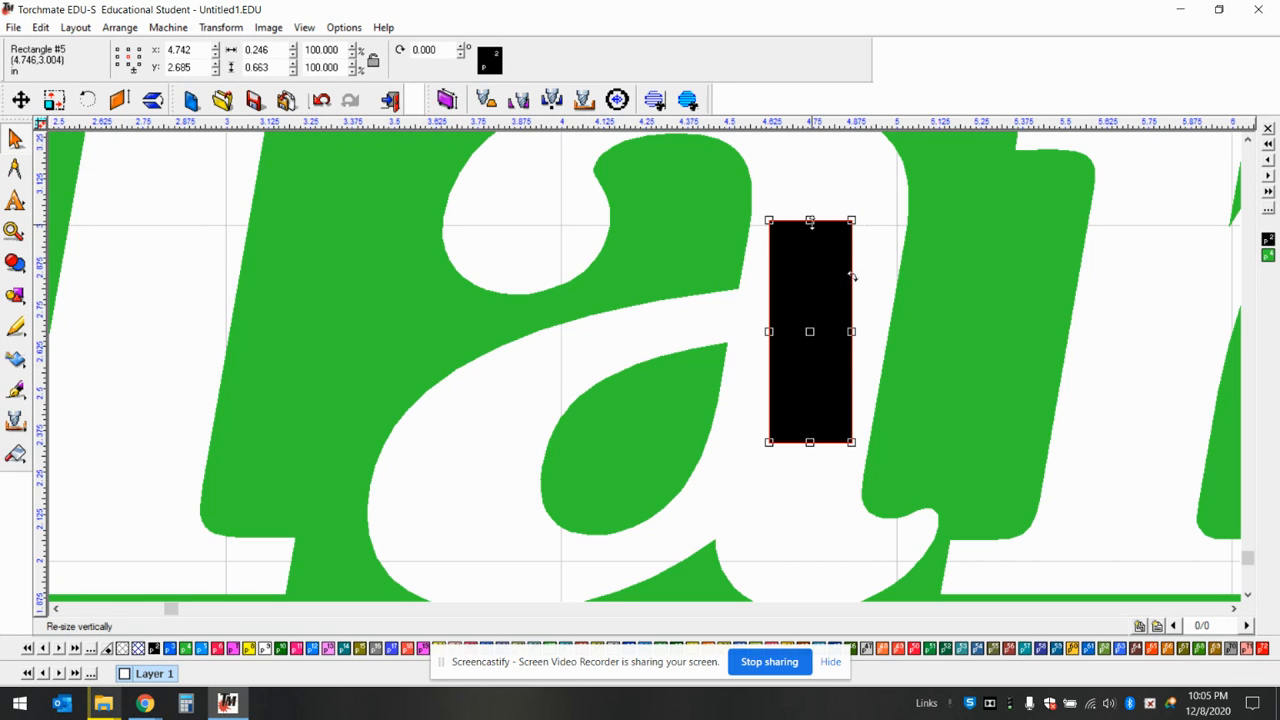
left_click_drag(810, 218, 812, 264)
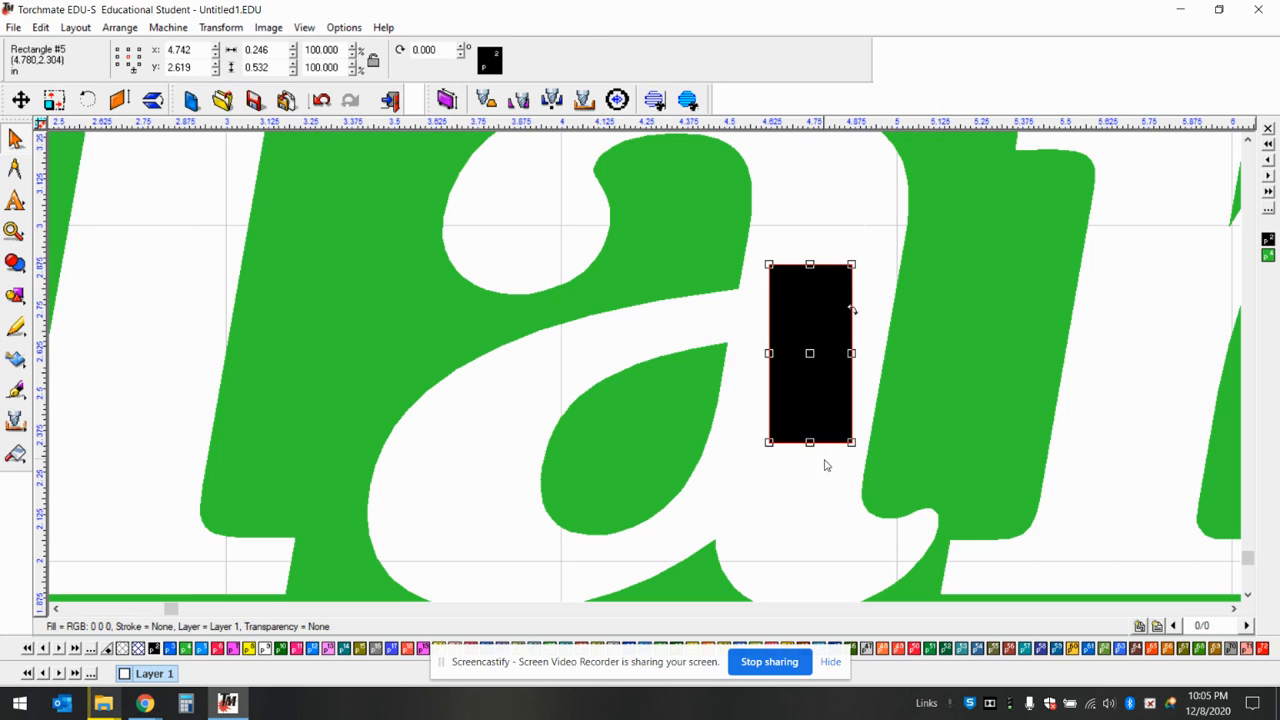
left_click_drag(810, 443, 811, 379)
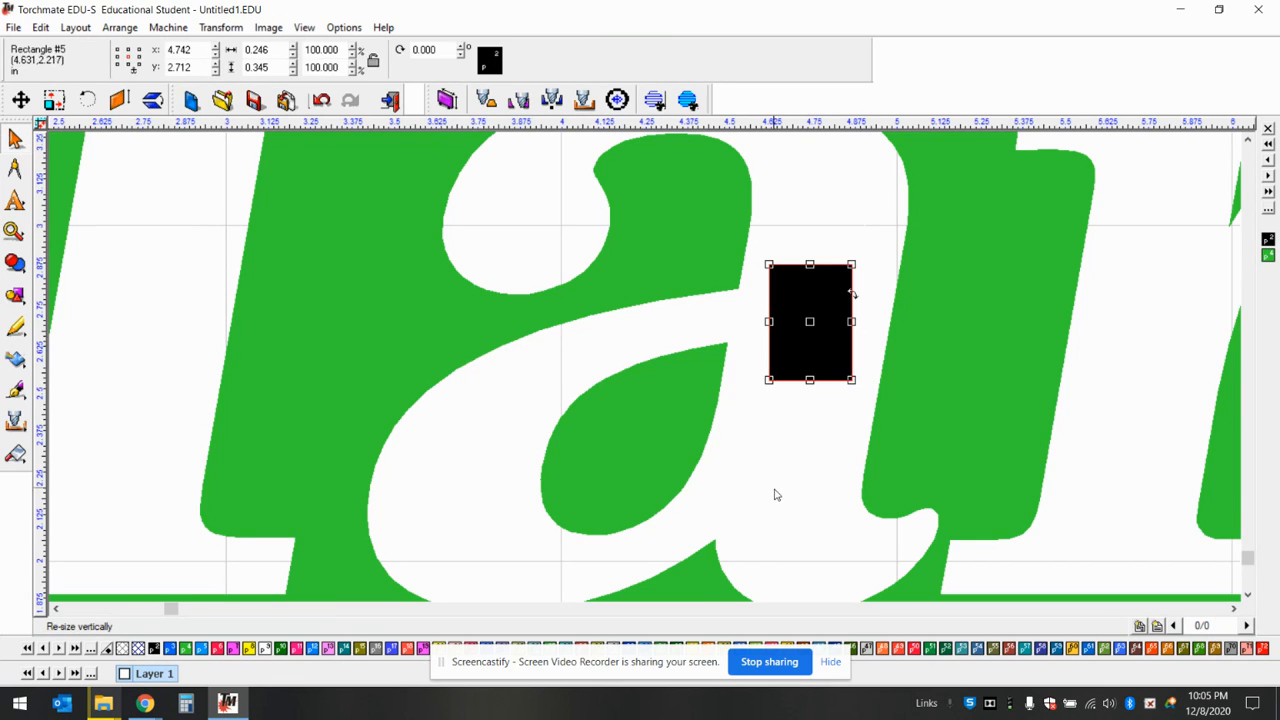
left_click(770, 506)
Set the black rectangle's width to 0.125 inches
left_click(815, 359)
left_click(273, 50)
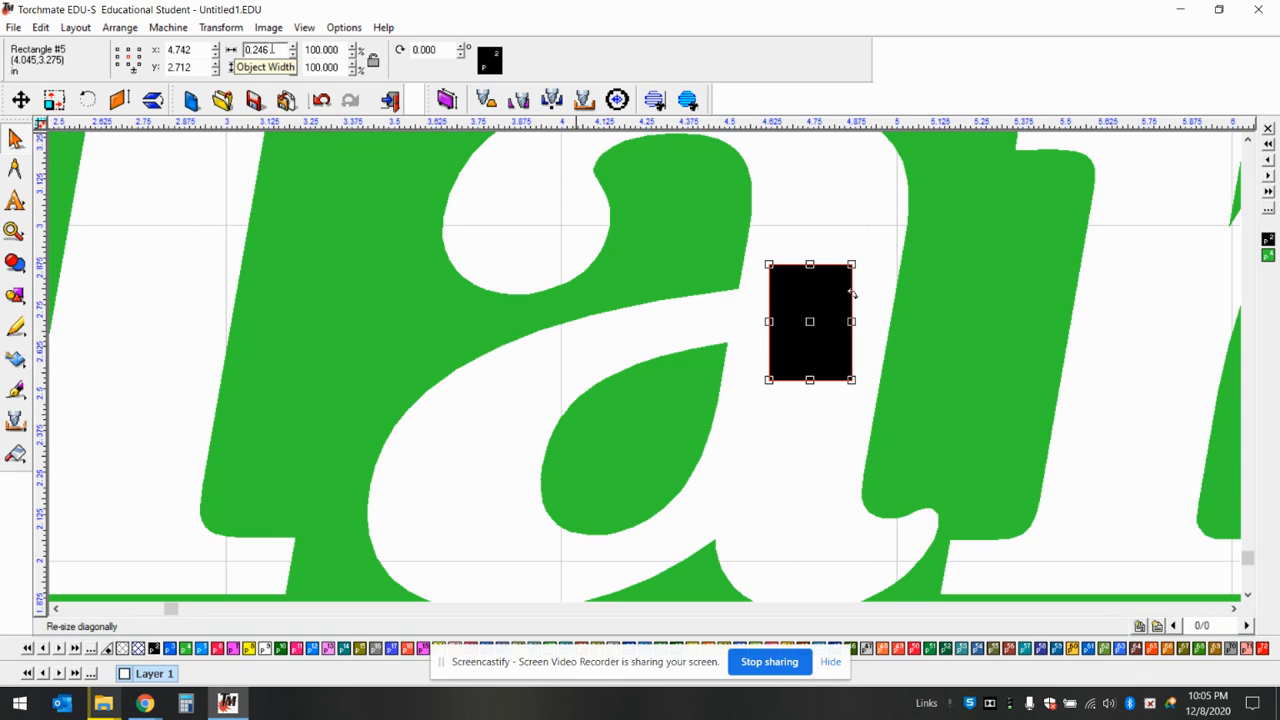
double_click(272, 50)
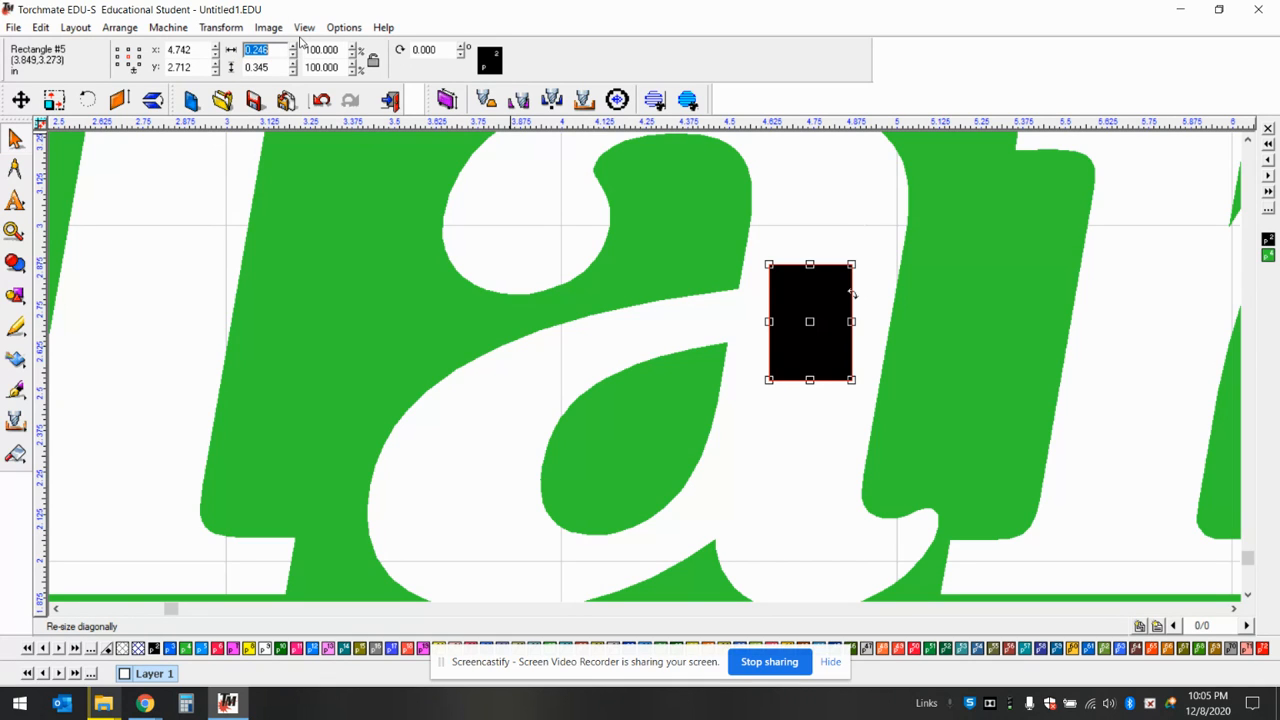
type(".125")
key("Return")
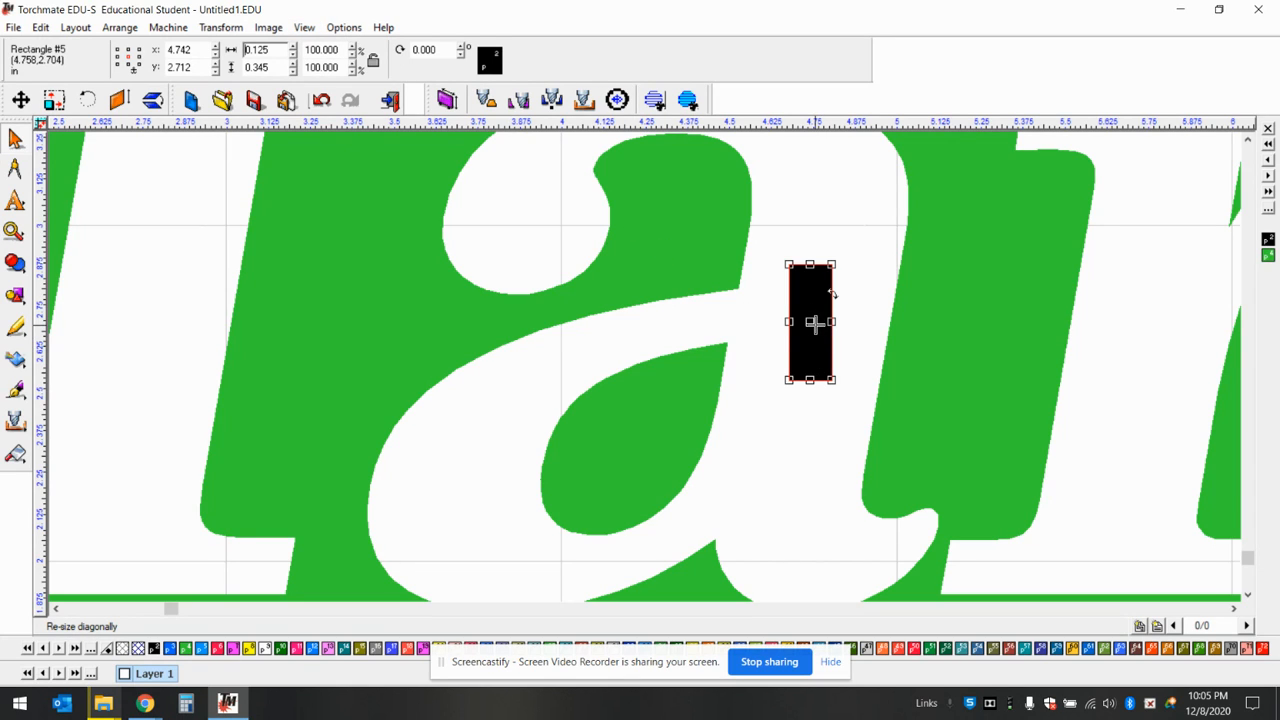
Place the black rectangle across the thin stroke of the letter a and tilt it to follow the slanted stem
left_click_drag(811, 322, 735, 322)
left_click_drag(713, 316, 705, 314)
scroll(645, 372, "up", 2)
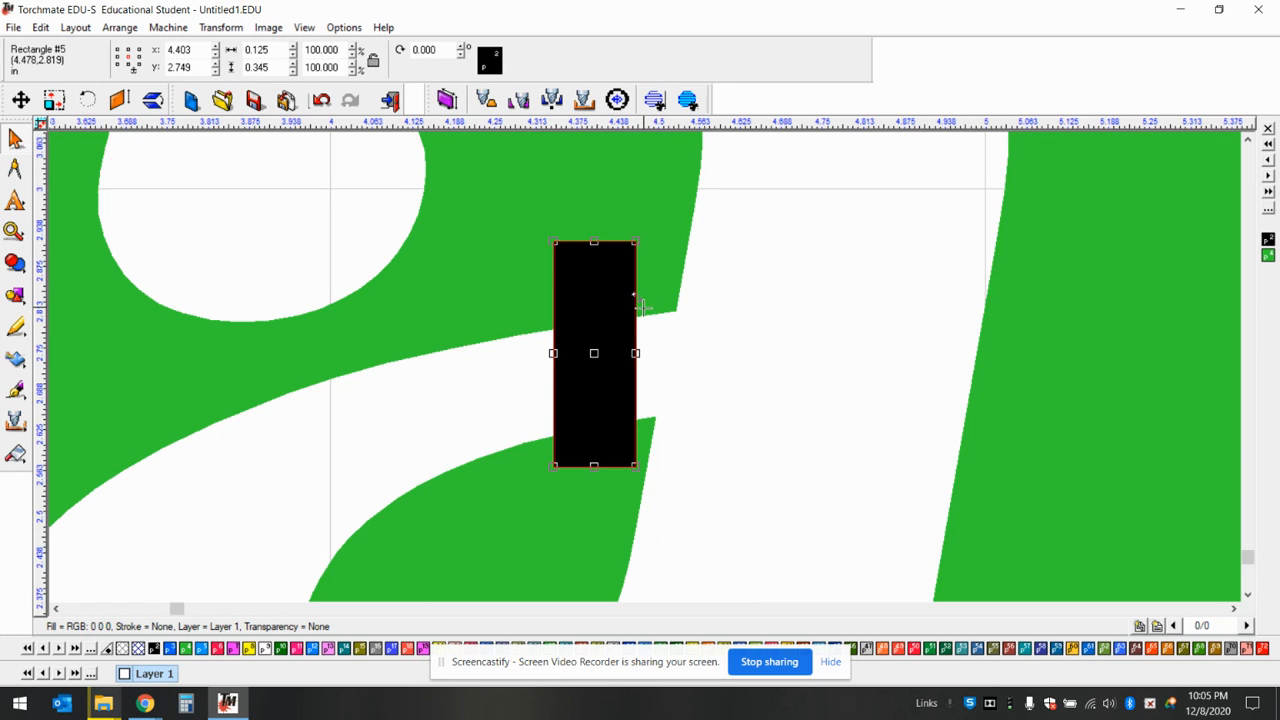
left_click_drag(639, 296, 663, 284)
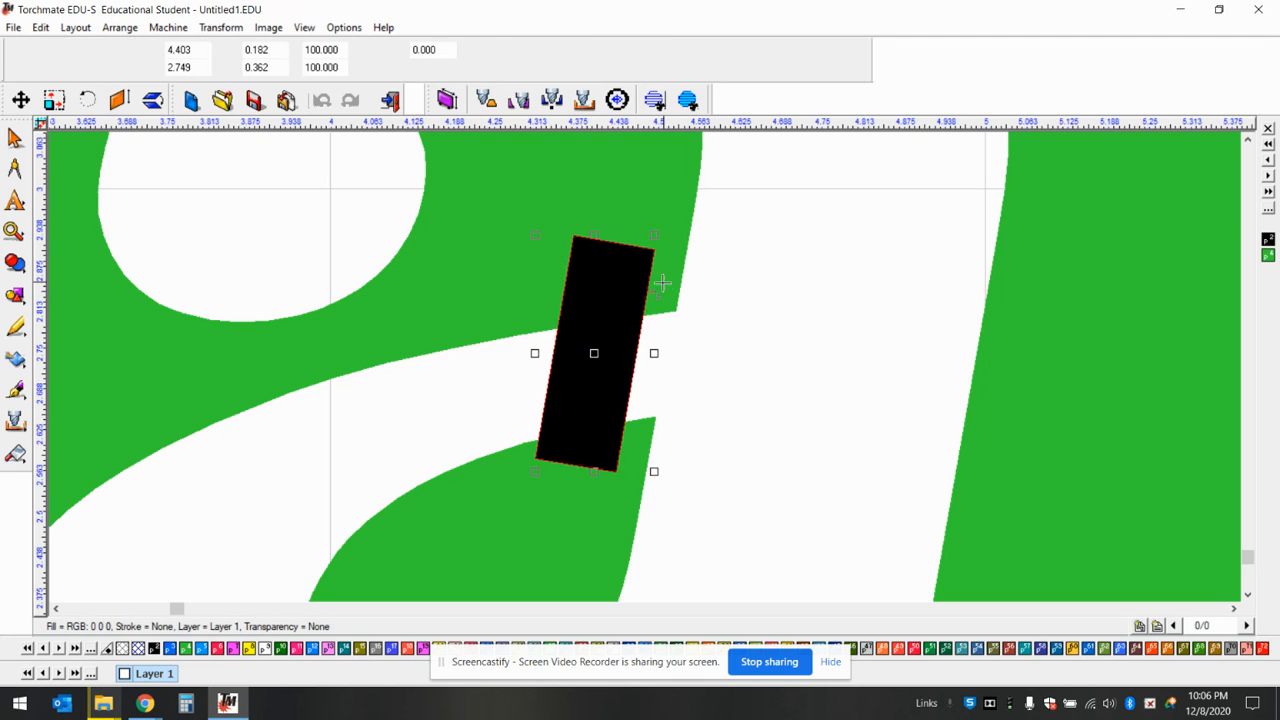
left_click_drag(593, 352, 626, 343)
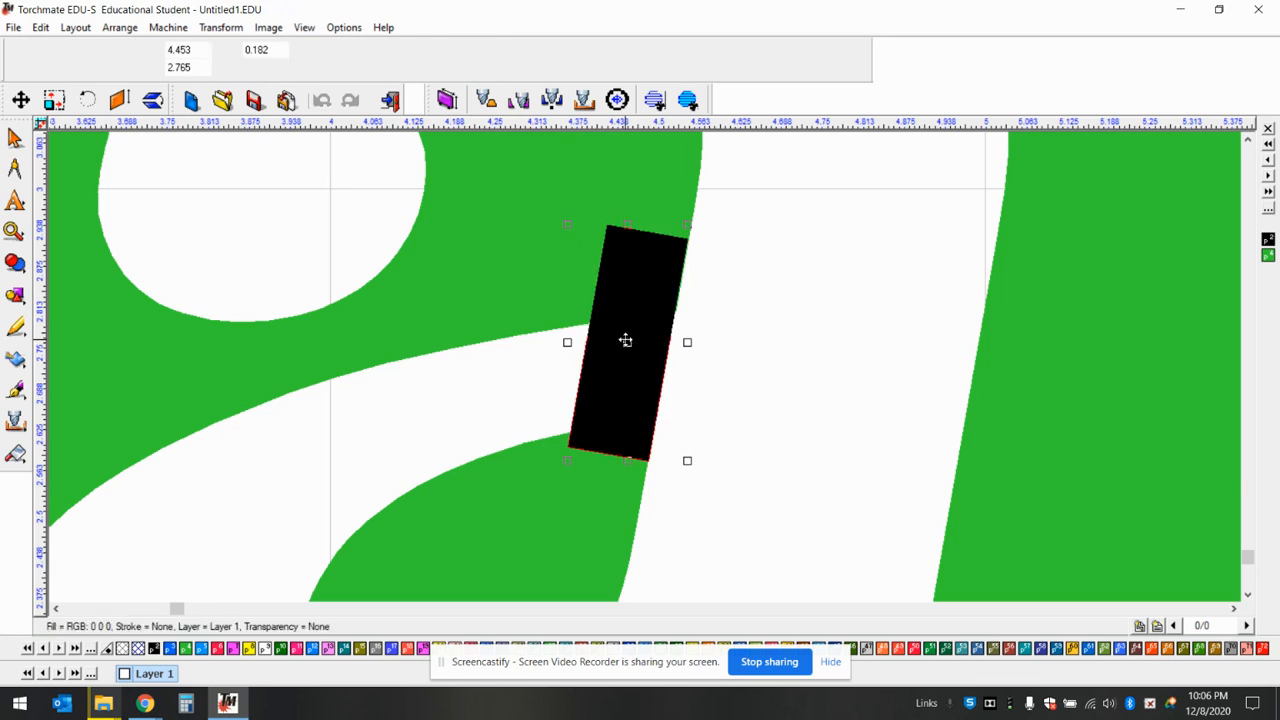
Fine-tune the black rectangle's rotation so its long edge lines up with the stem edge of the letter a
scroll(646, 363, "up", 2)
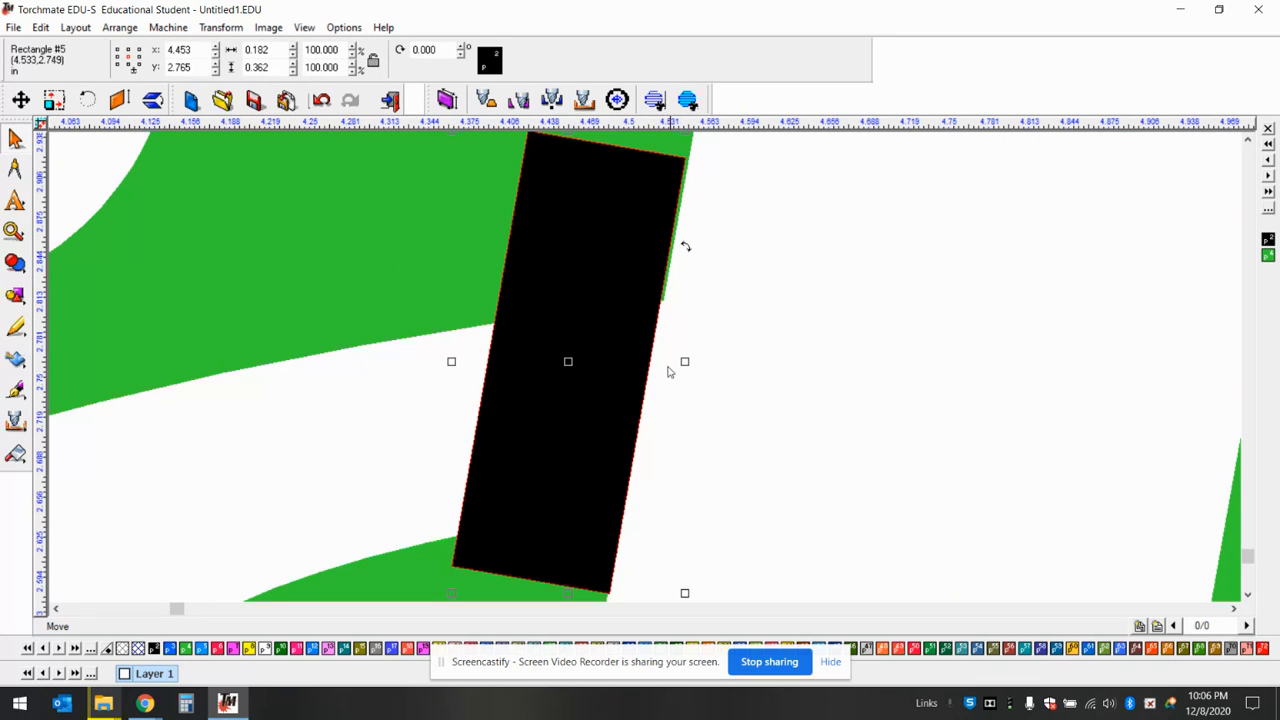
left_click(686, 247)
left_click_drag(688, 250, 689, 248)
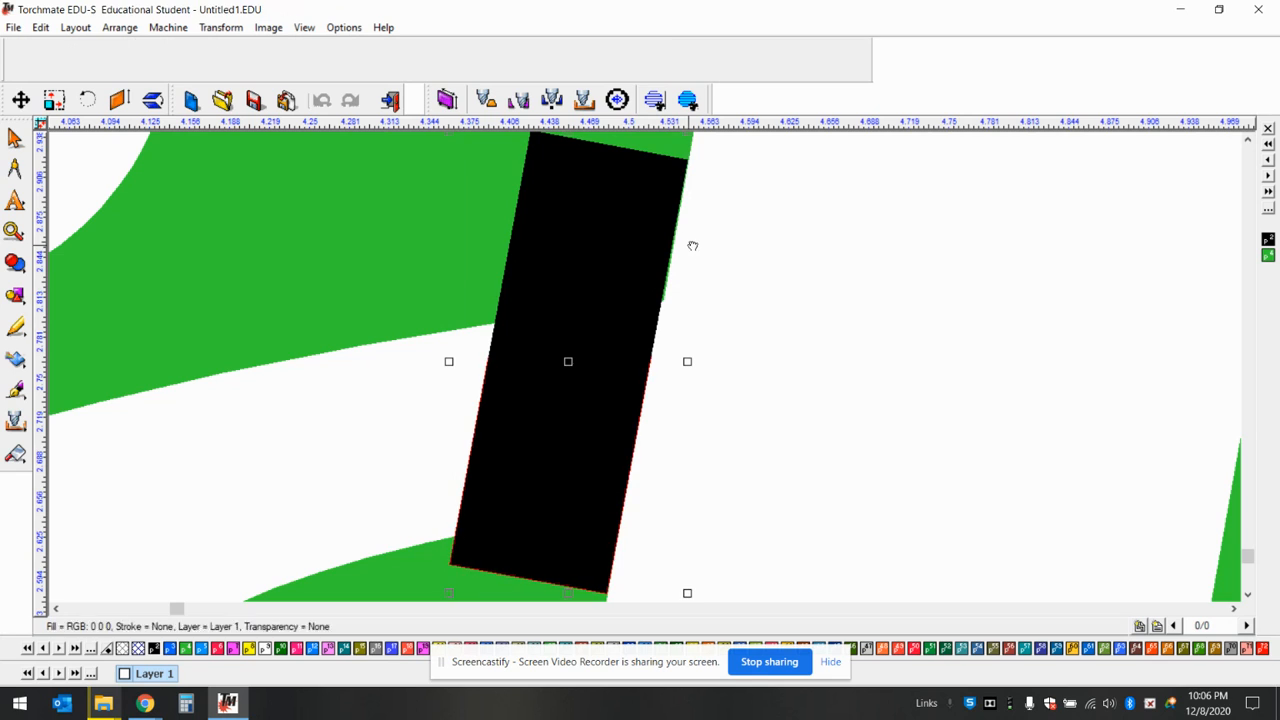
left_click_drag(689, 247, 689, 251)
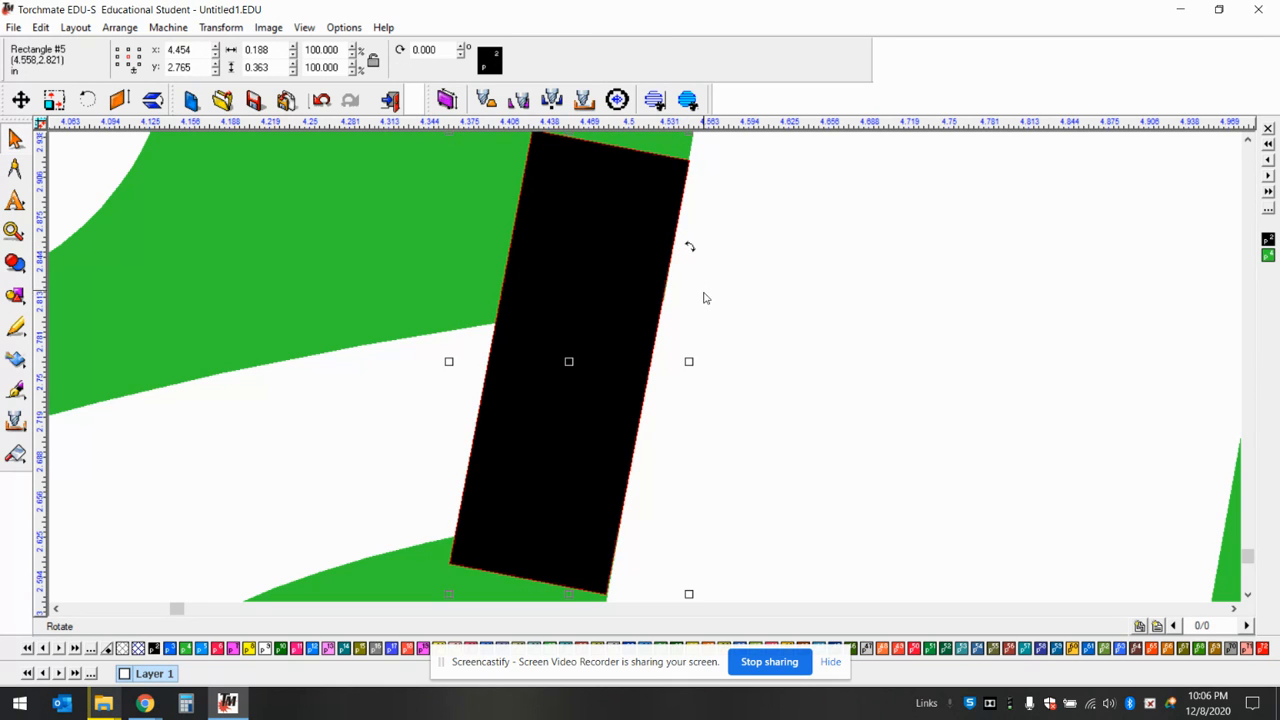
left_click(795, 352)
Recolour the black bridge rectangle on the letter a to the same green as the plate
scroll(644, 367, "up", 1)
scroll(644, 367, "down", 2)
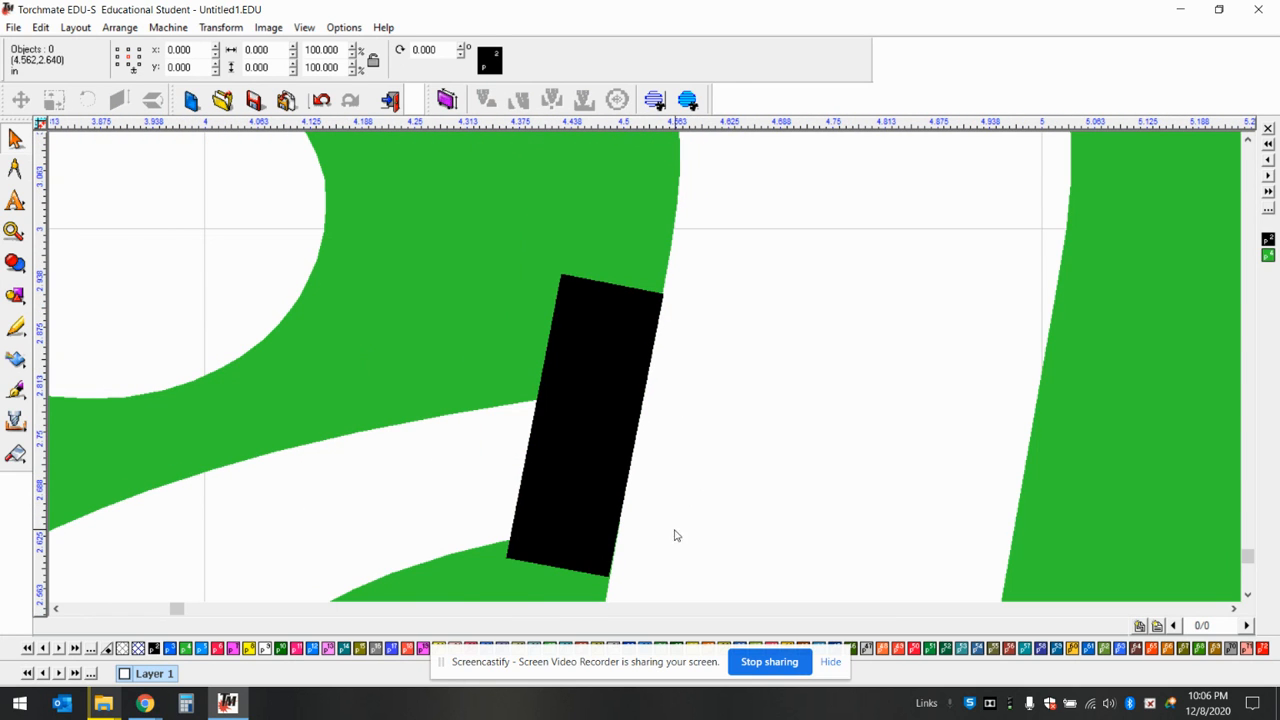
scroll(637, 371, "down", 4)
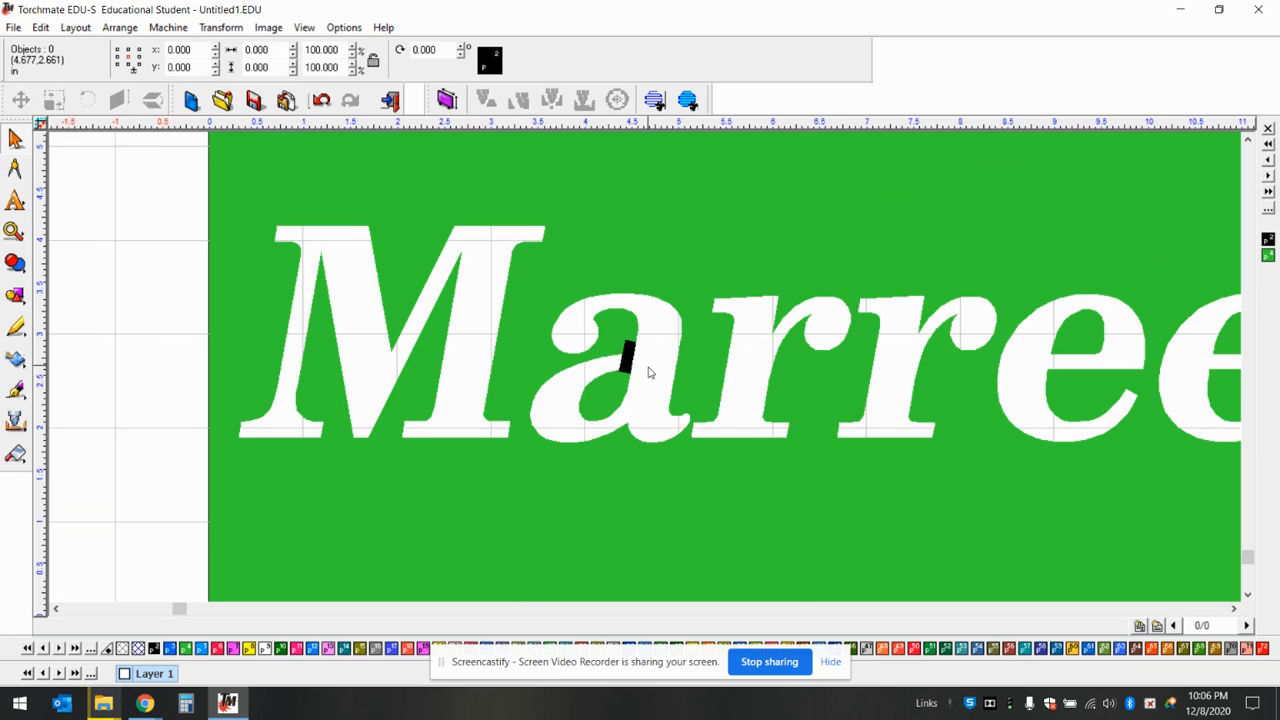
scroll(648, 372, "up", 2)
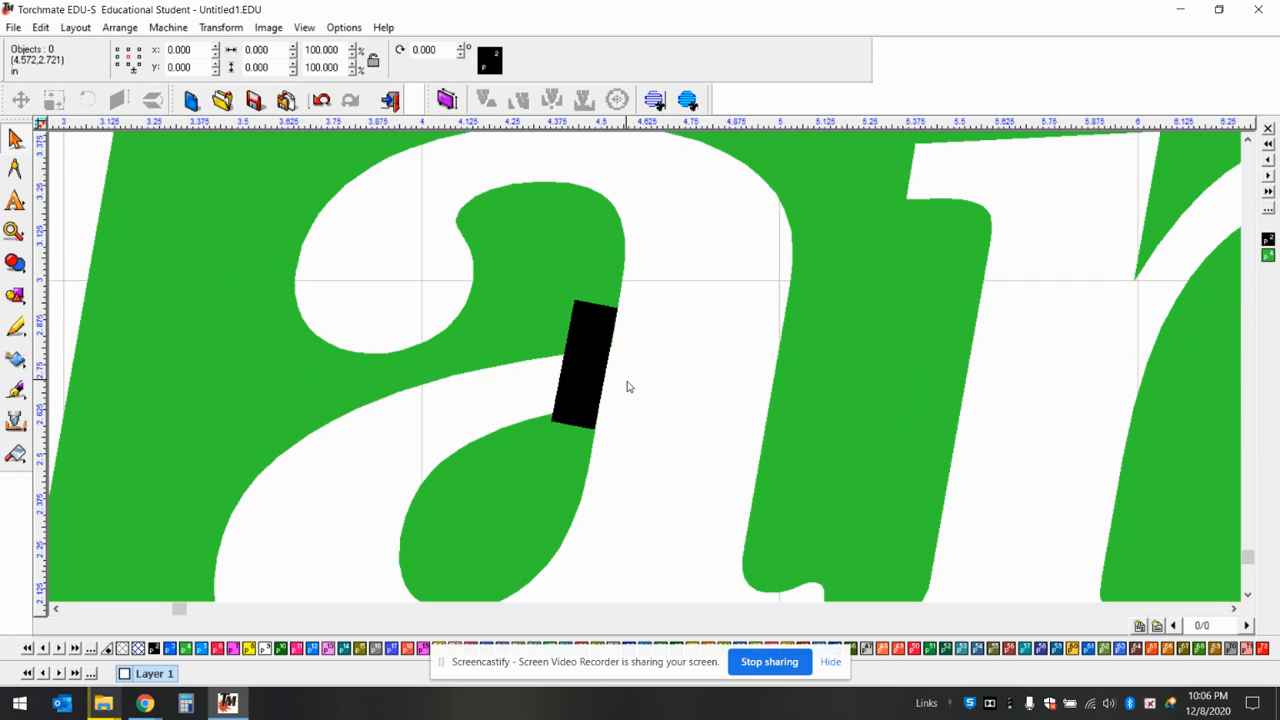
scroll(640, 395, "down", 1)
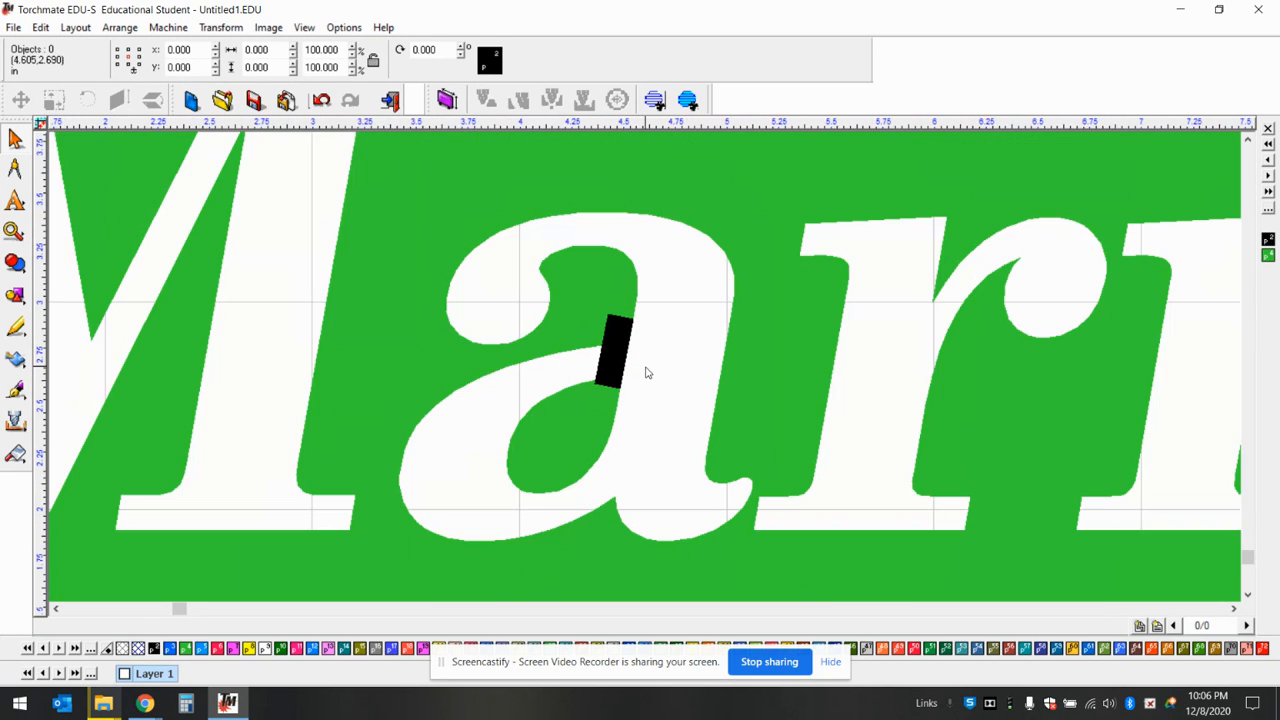
left_click(626, 342)
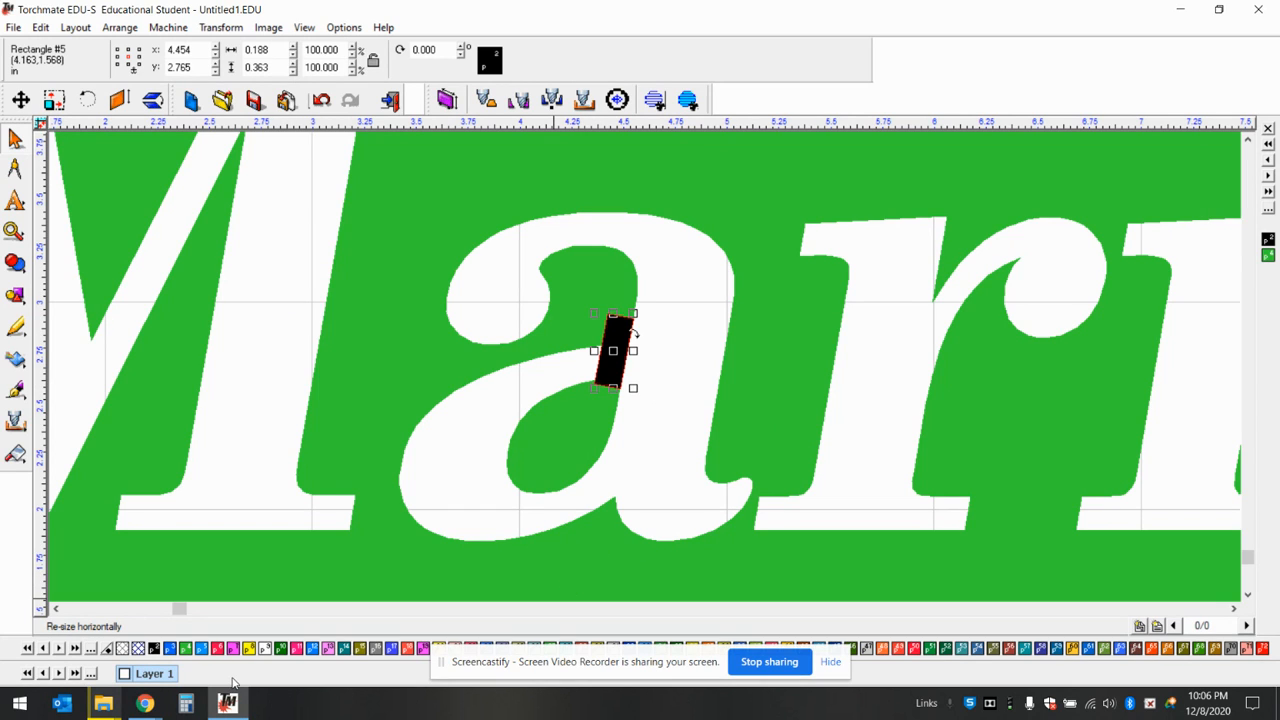
left_click(186, 649)
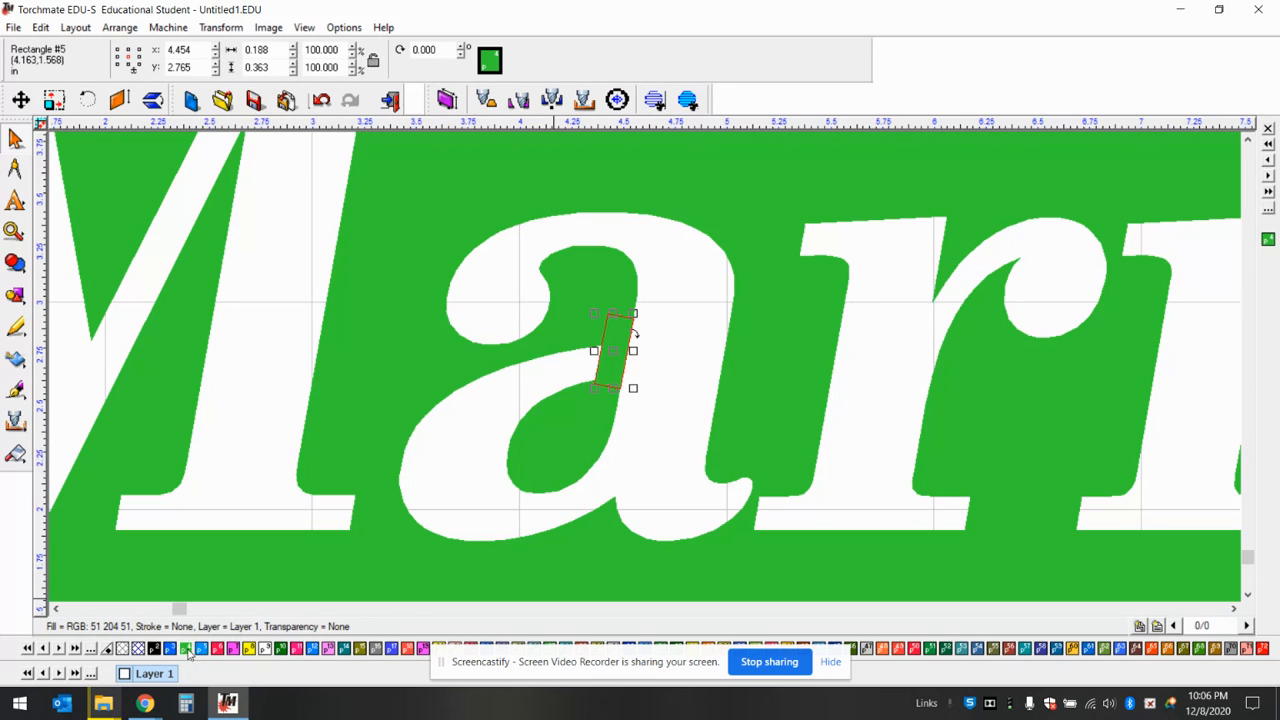
left_click(647, 428)
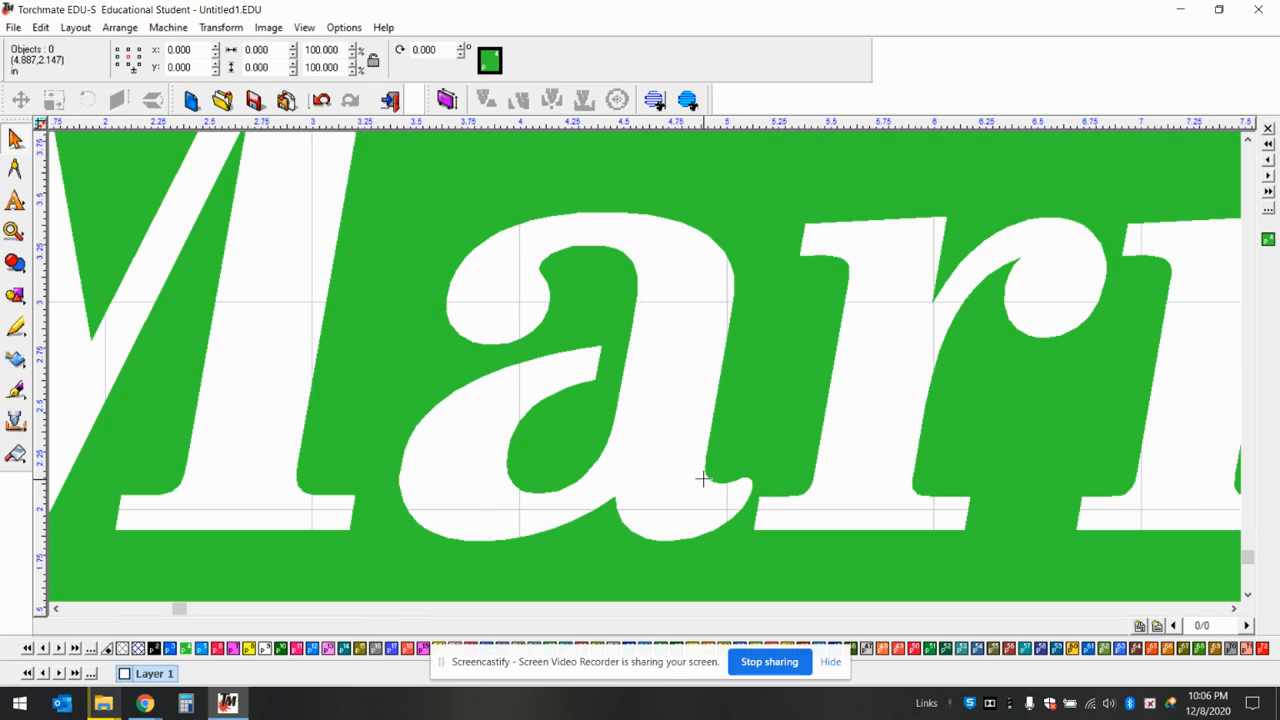
Weld the bridge rectangle, the inner island of the letter a and the surrounding plate into one shape
scroll(704, 478, "down", 3)
scroll(650, 370, "down", 2)
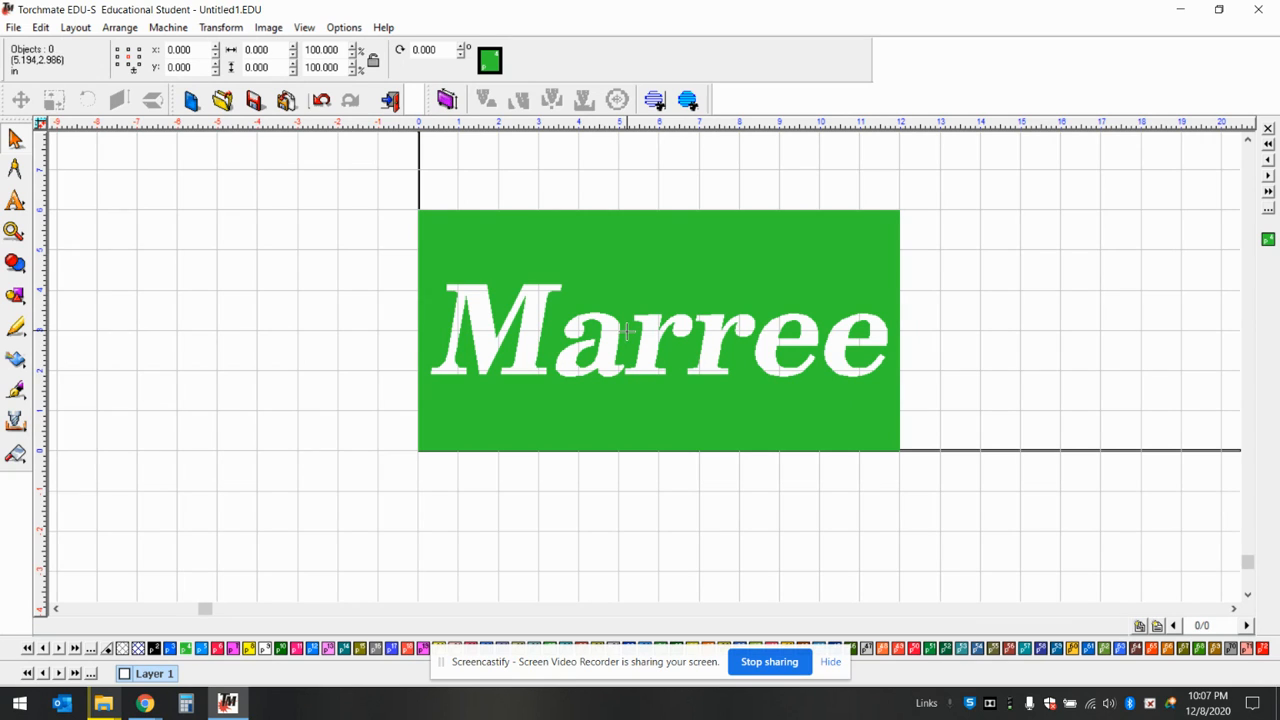
scroll(622, 338, "up", 4)
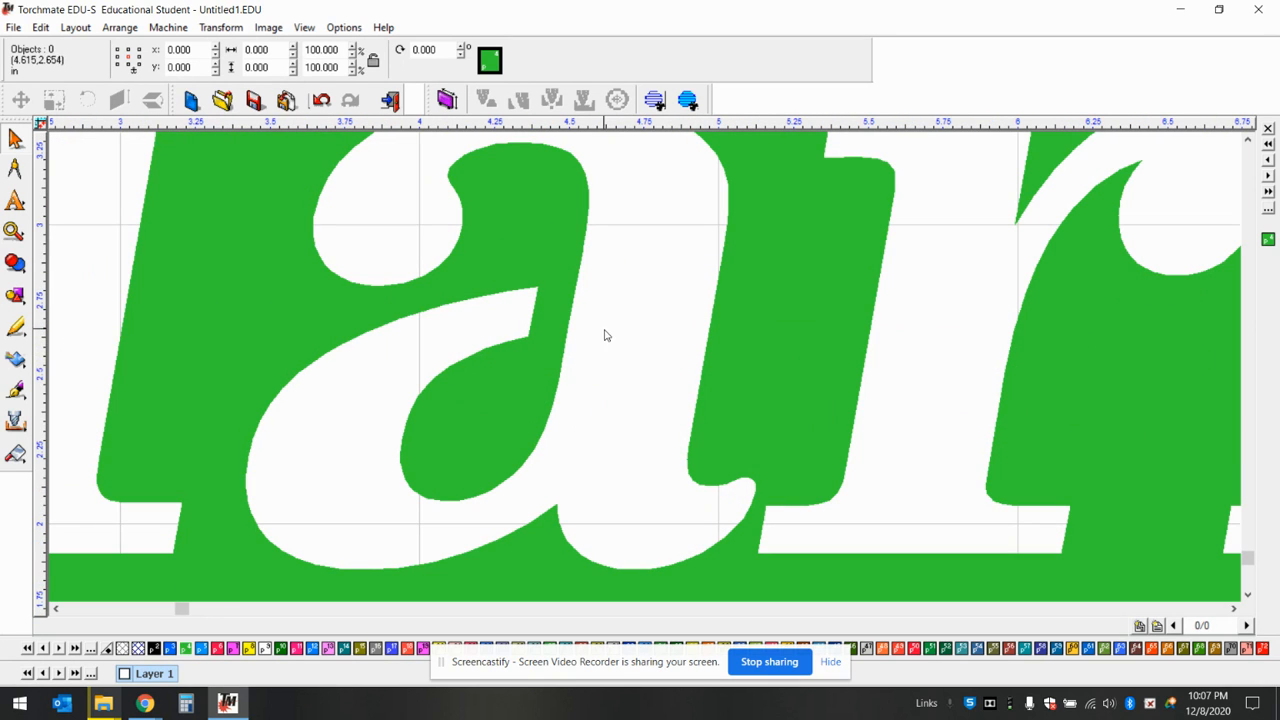
left_click(556, 312)
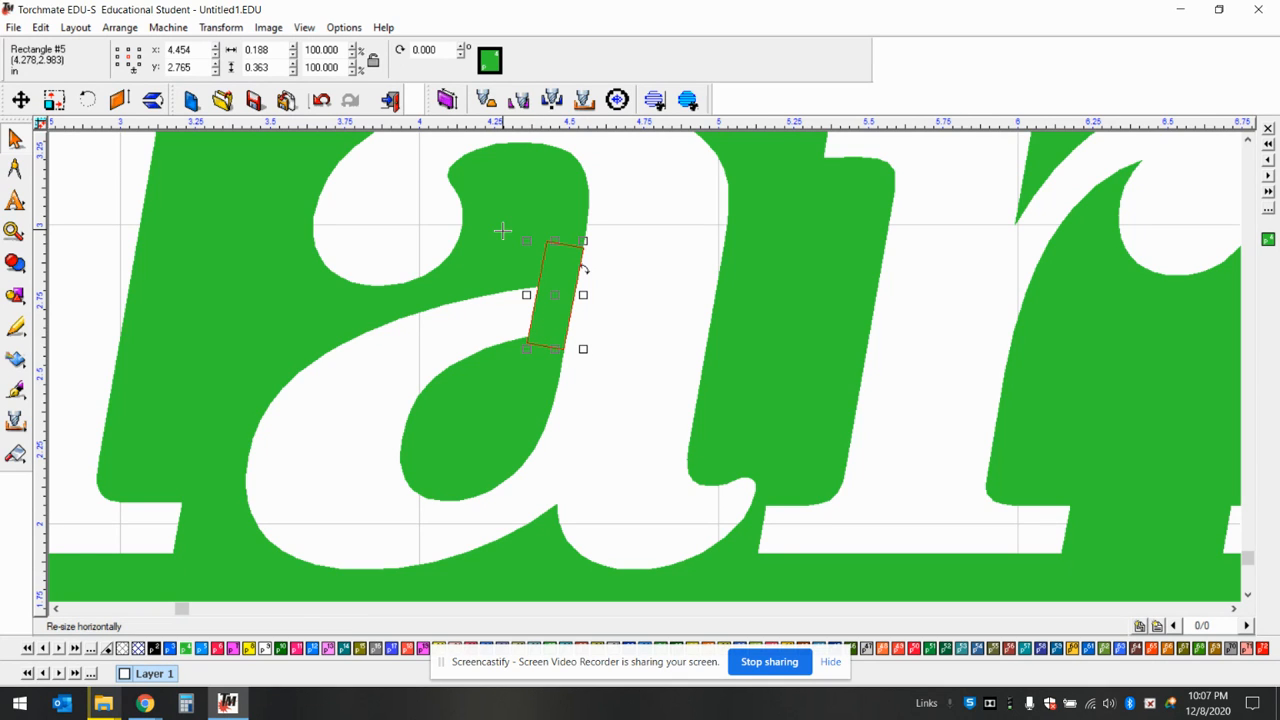
left_click(476, 404, "shift")
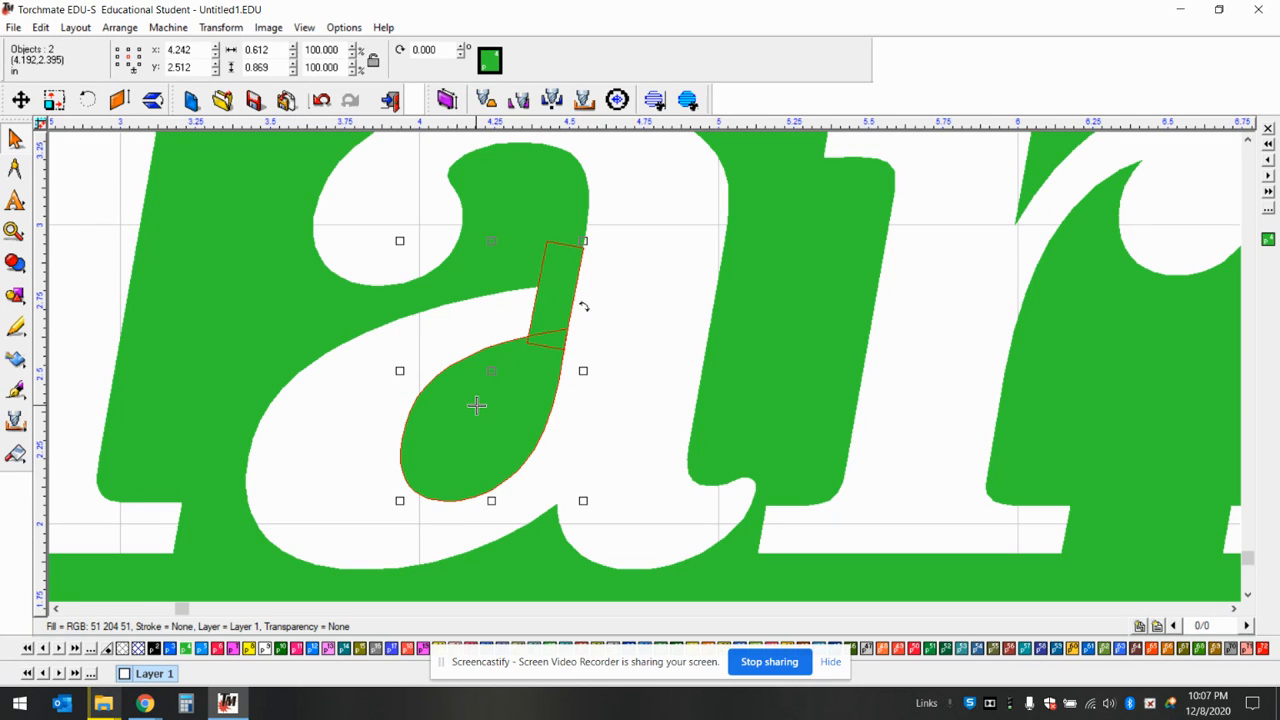
left_click(499, 181, "shift")
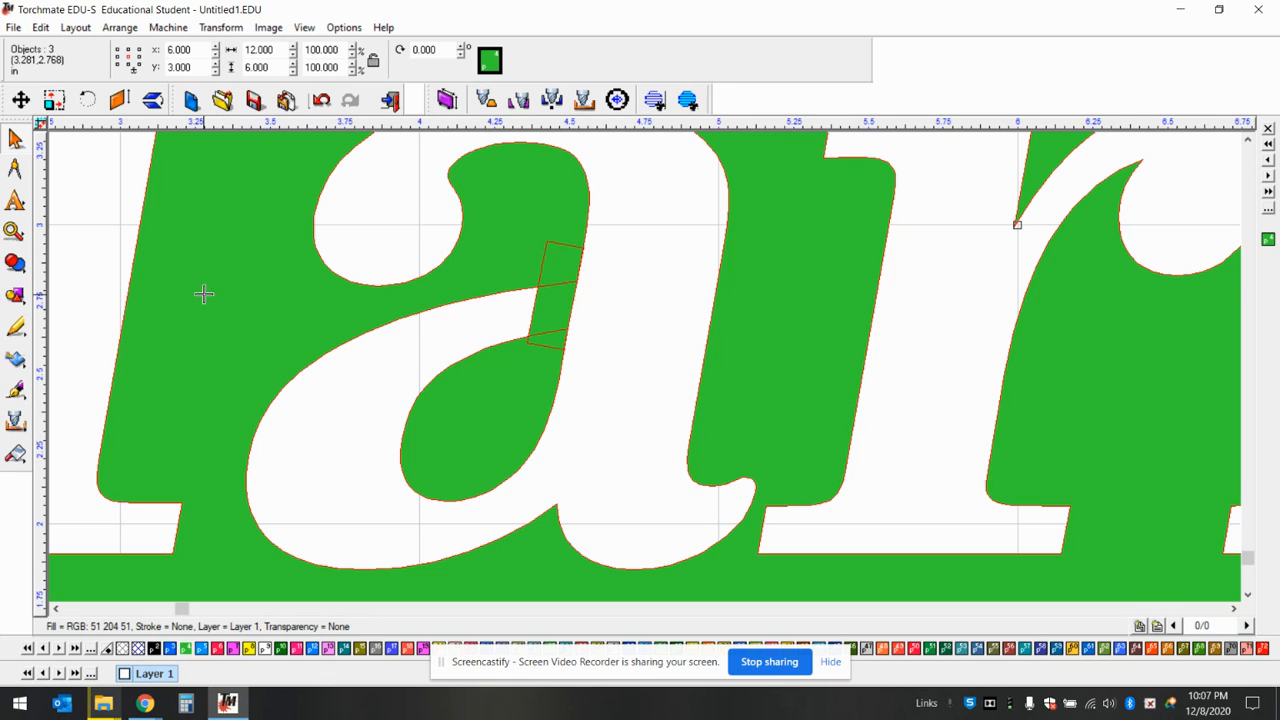
left_click(17, 263)
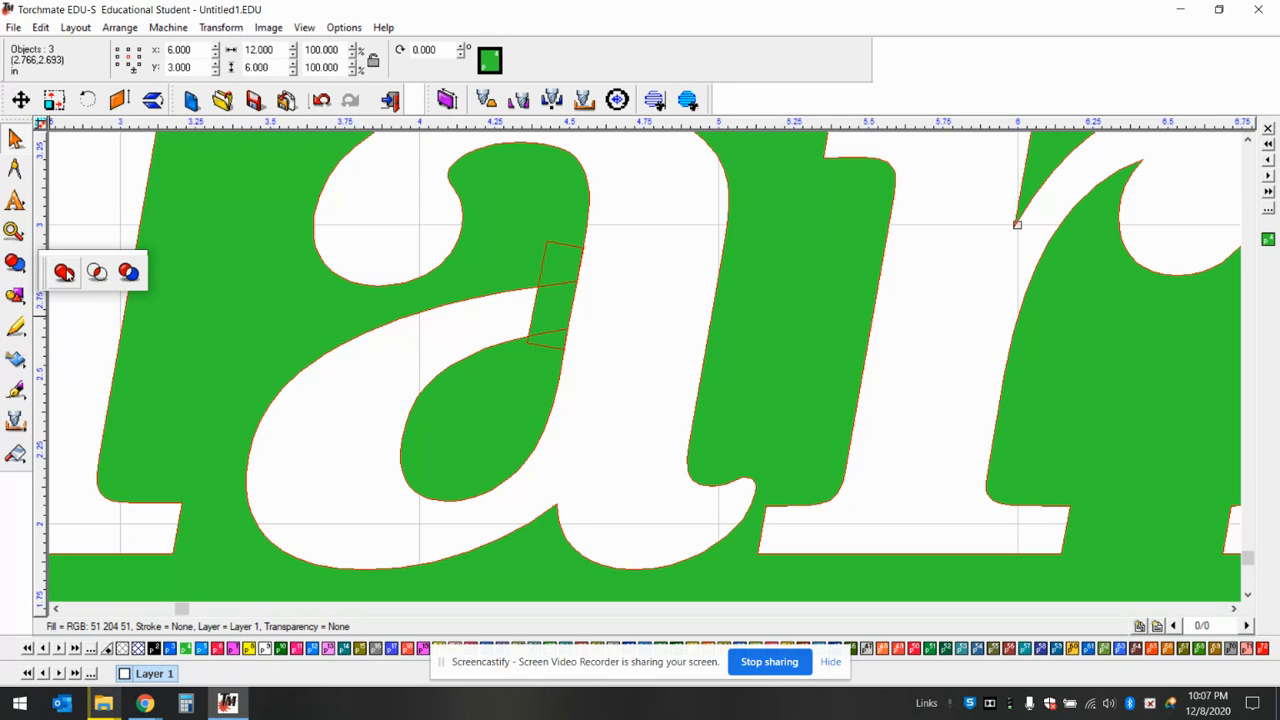
left_click(64, 272)
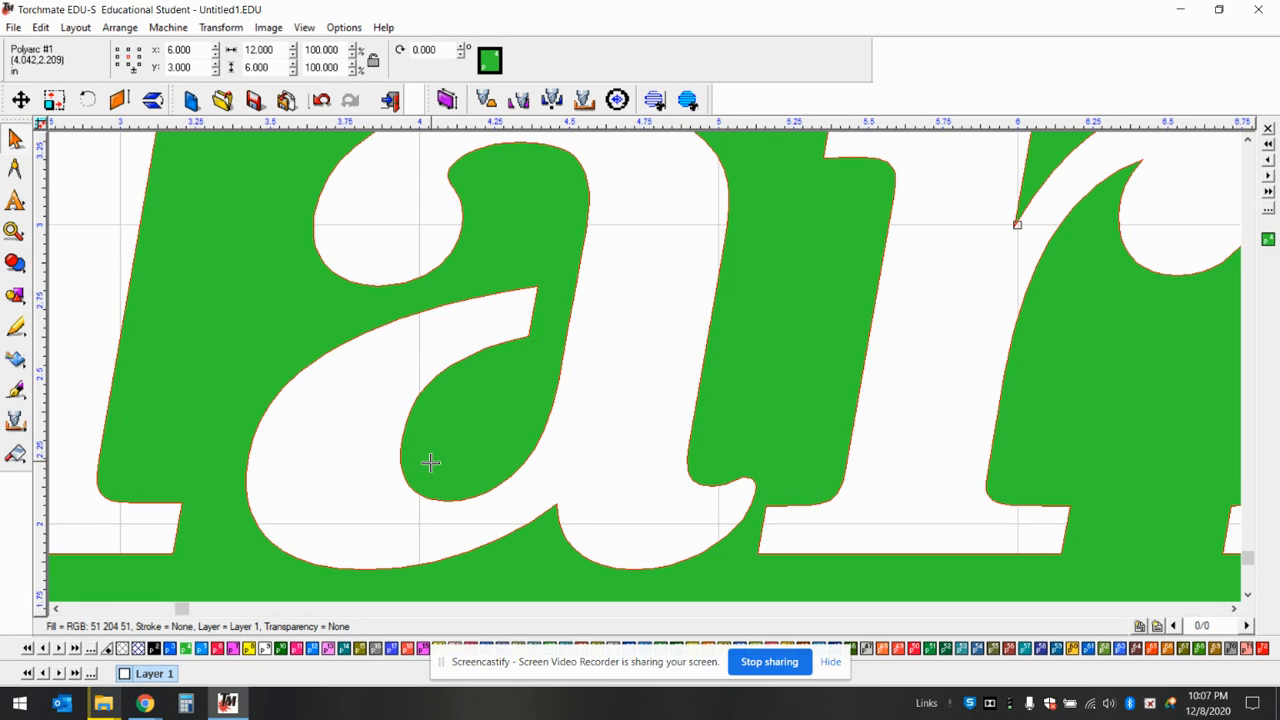
Draw a rectangle about 0.119 by 0.256 inches inside the thick stroke of the first e and fill it black
scroll(645, 365, "down", 6)
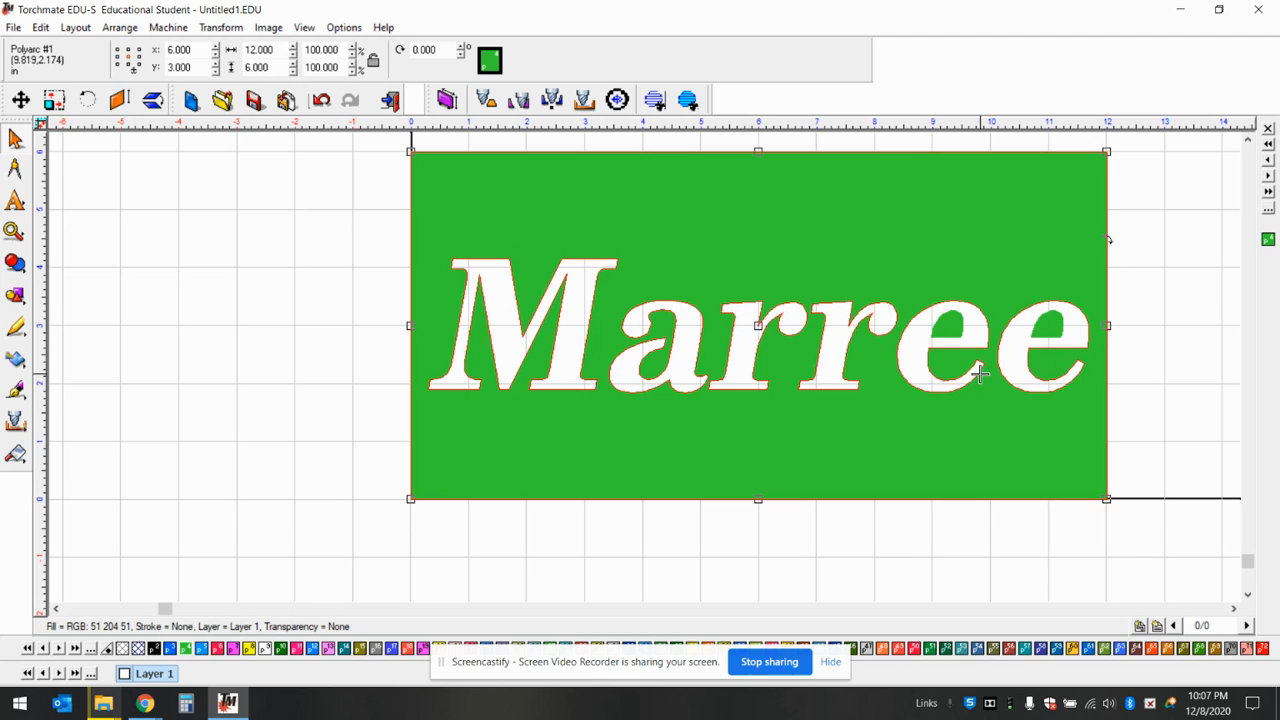
scroll(985, 362, "up", 1)
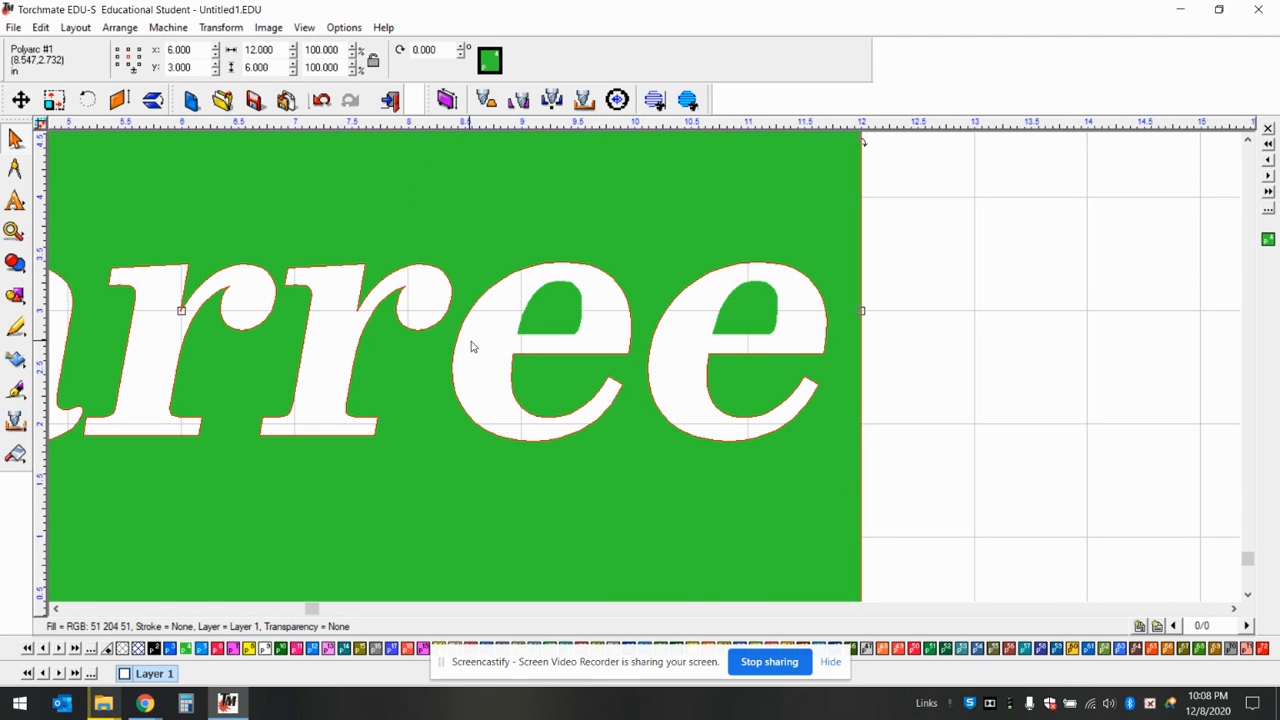
scroll(644, 366, "up", 2)
scroll(644, 366, "down", 1)
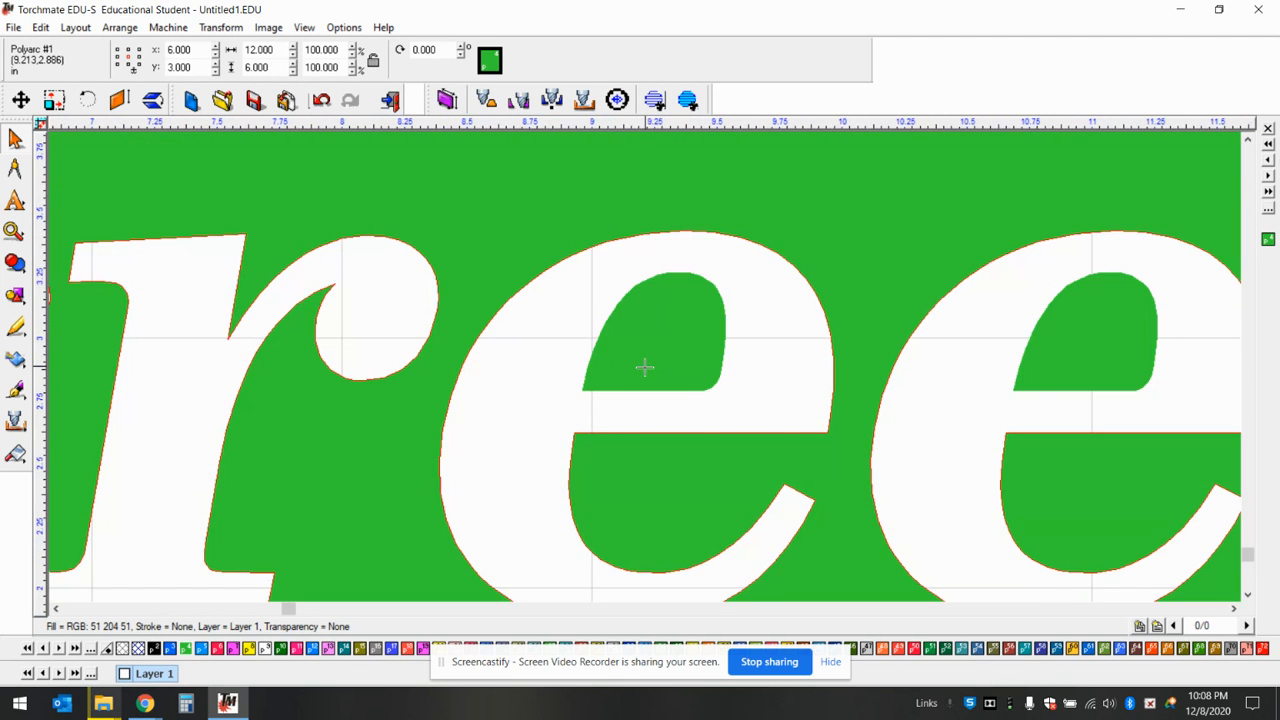
scroll(643, 366, "up", 1)
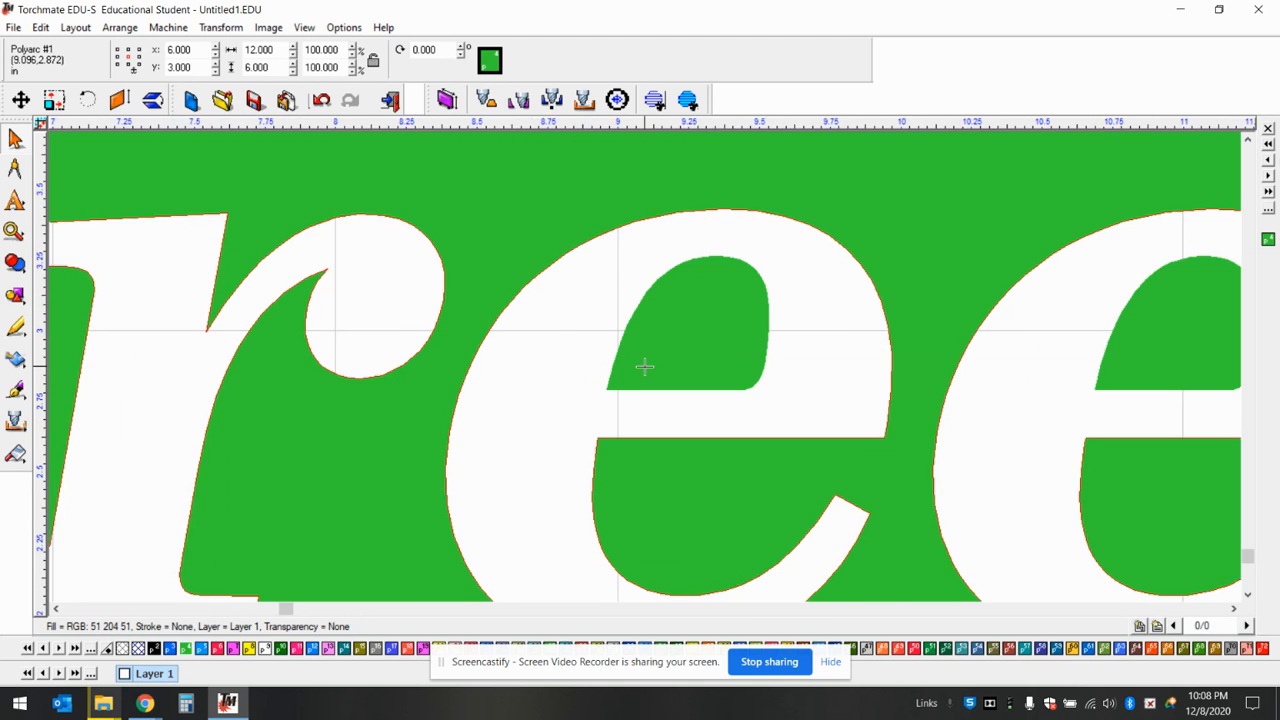
scroll(703, 243, "down", 1)
scroll(646, 366, "down", 1)
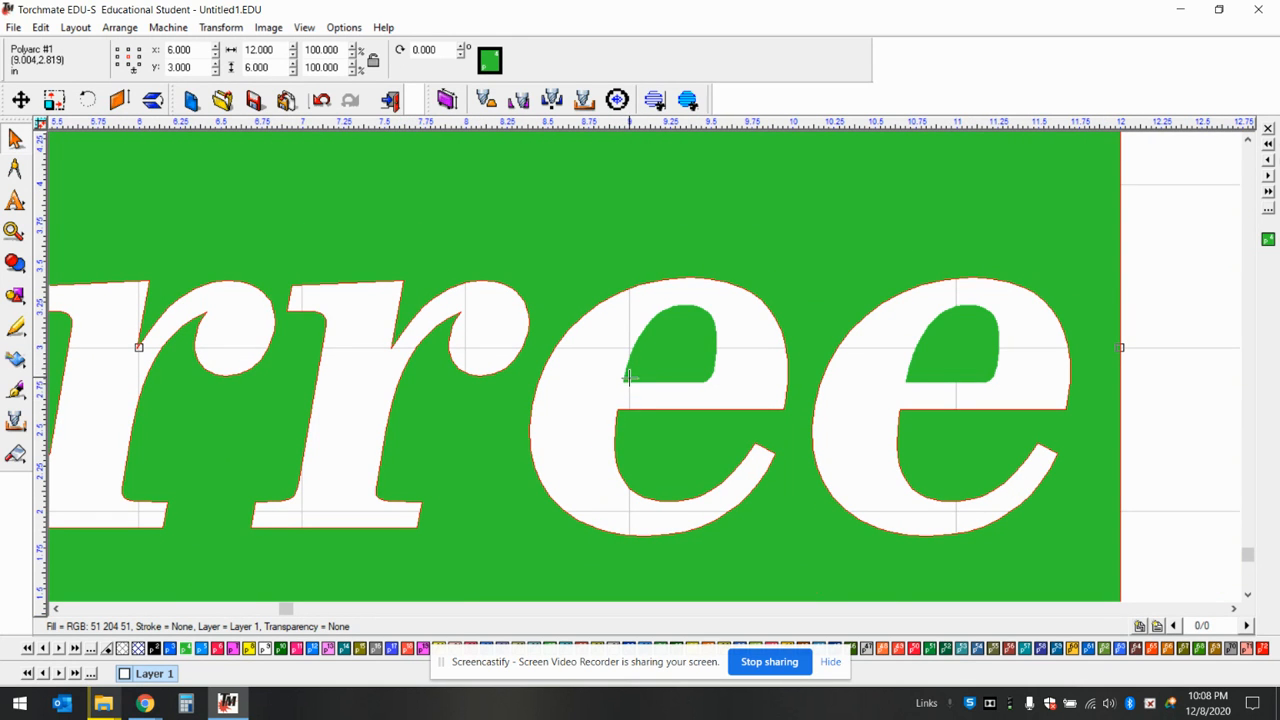
scroll(643, 366, "up", 2)
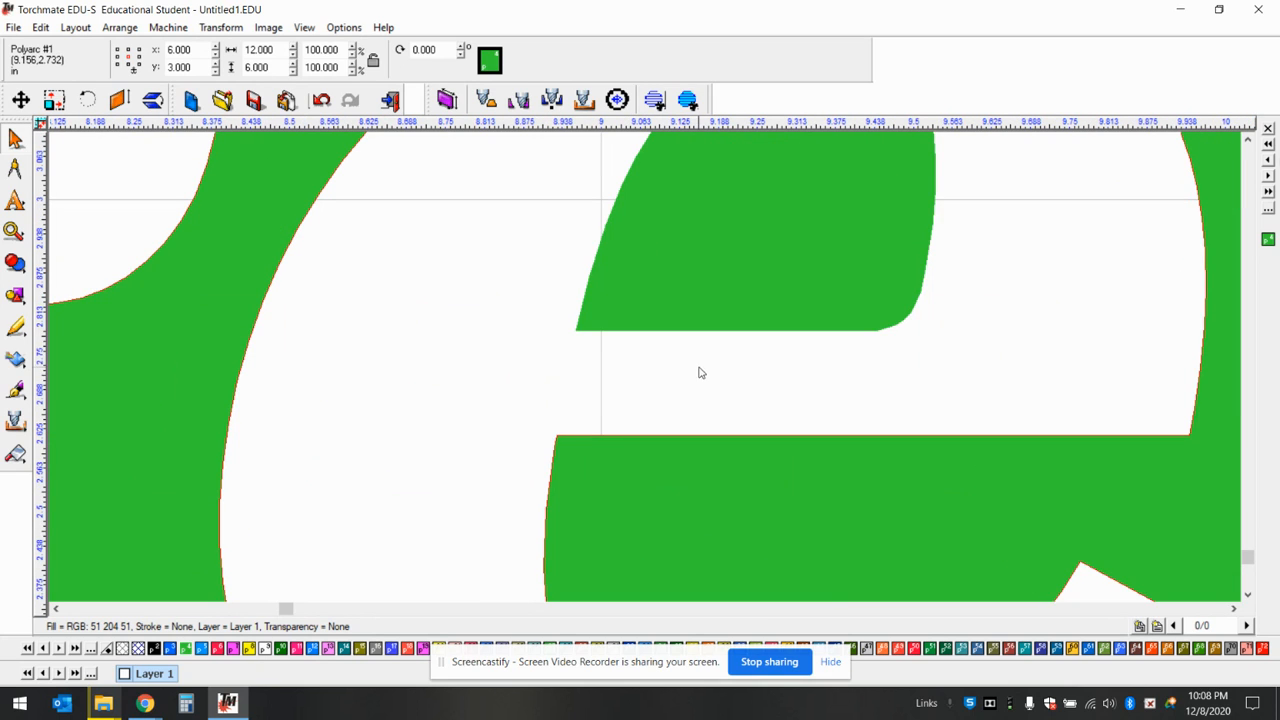
left_click(22, 296)
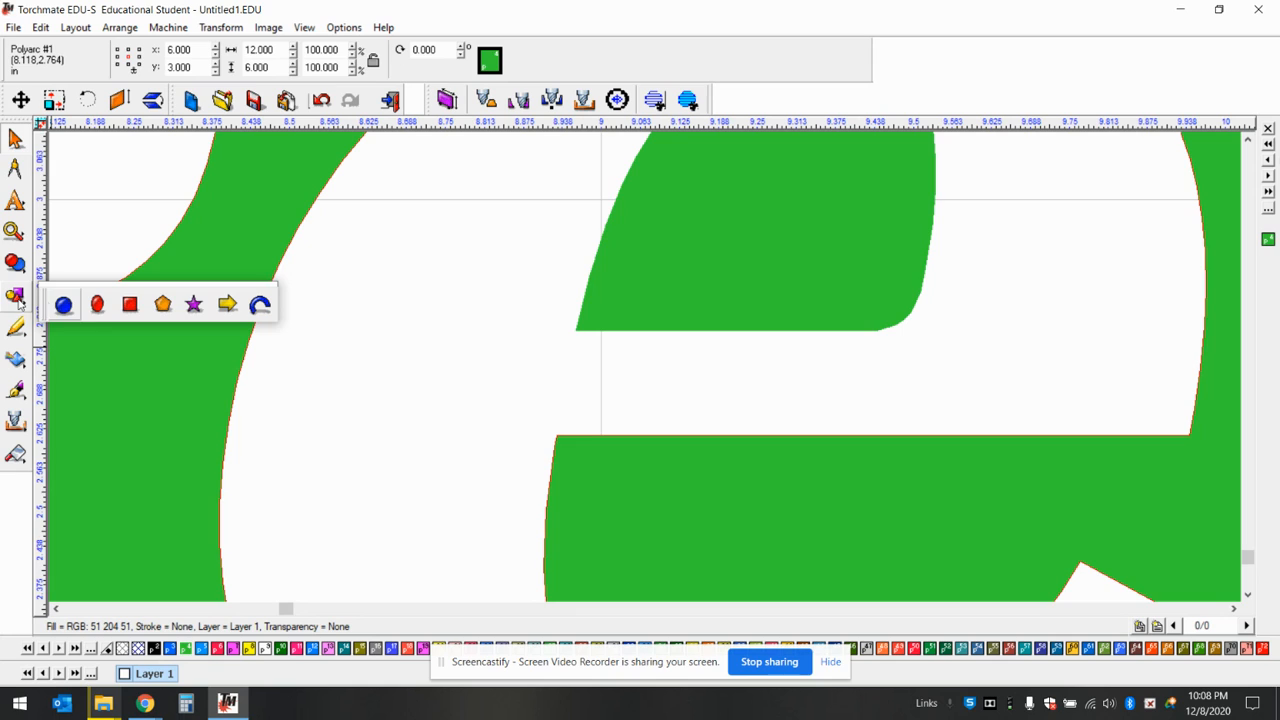
left_click(129, 304)
left_click_drag(398, 235, 474, 396)
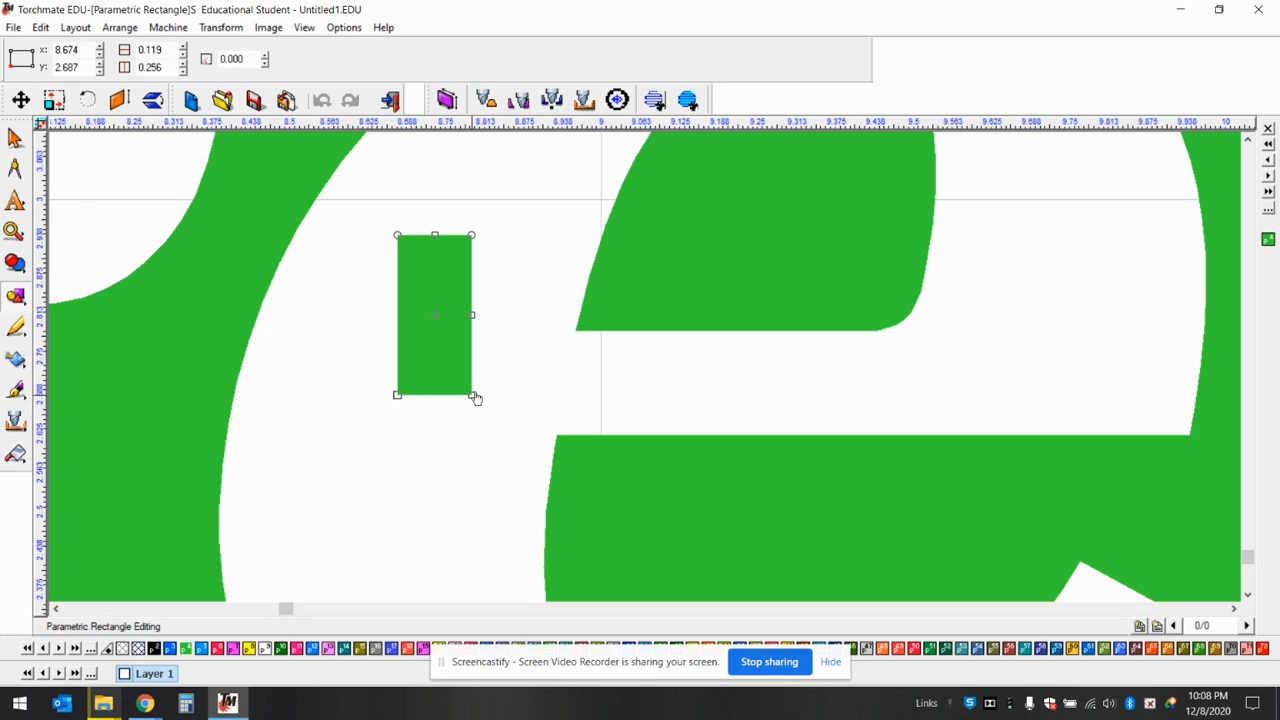
left_click(154, 648)
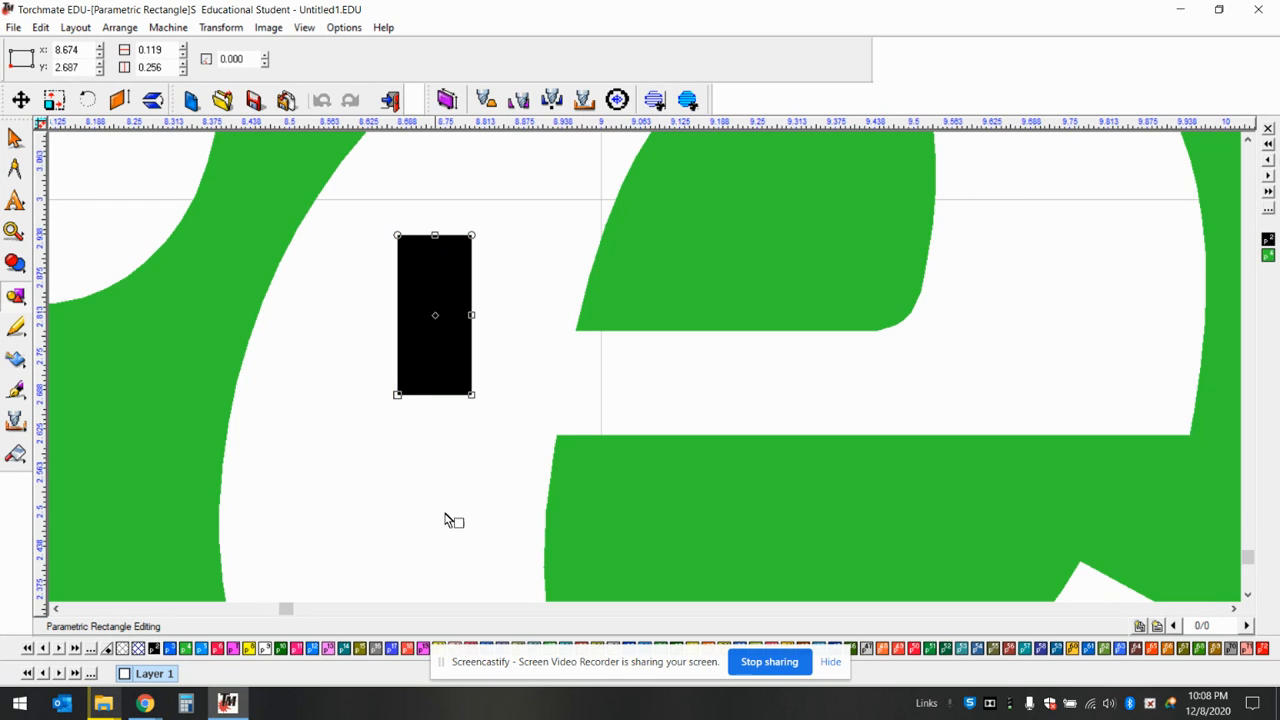
Set the new black rectangle's width to 0.125 inches
left_click(517, 406)
left_click(465, 331)
double_click(281, 49)
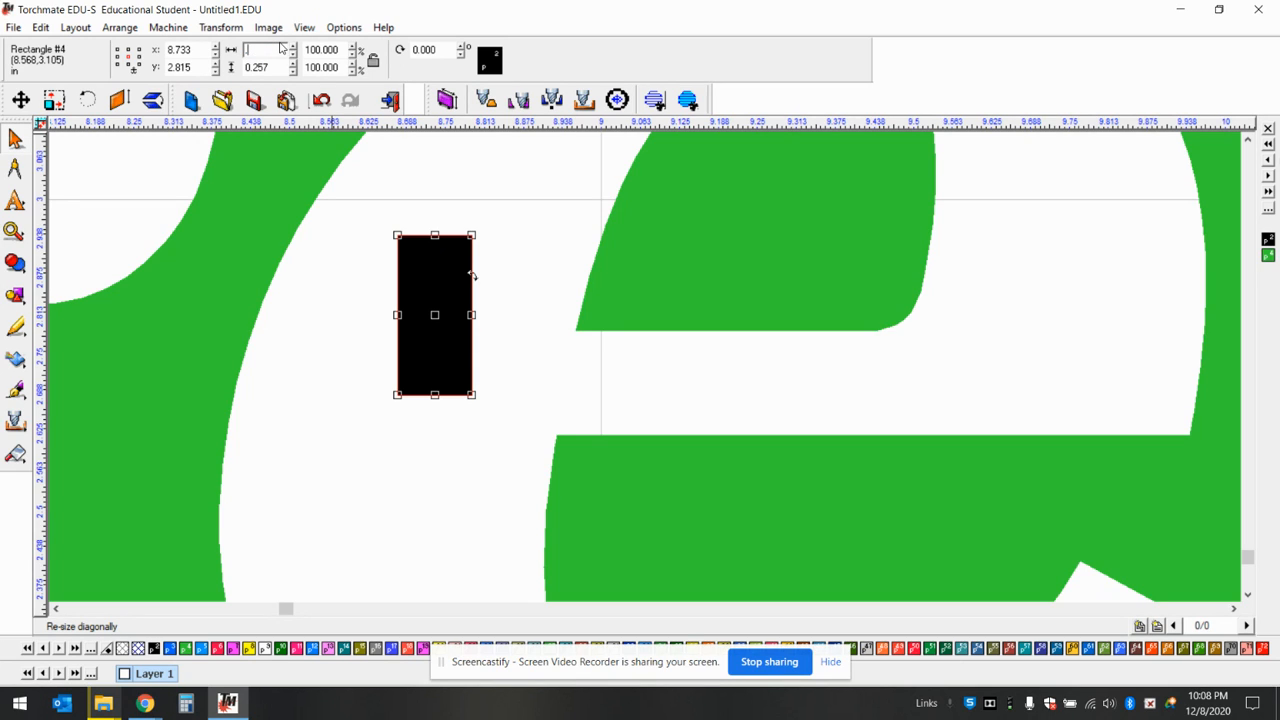
type(".125")
key("Return")
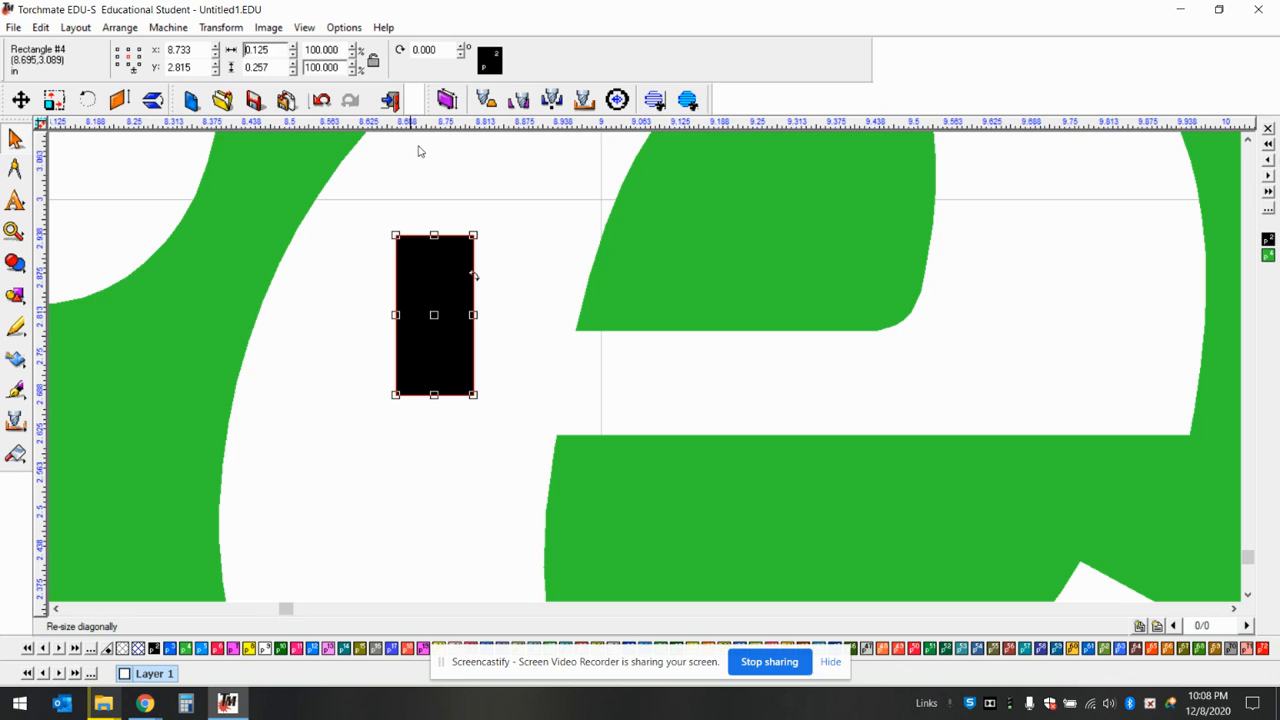
Place the black rectangle across the inner end of the first e's crossbar and tilt it to follow the letter's slant
mouse_move(436, 315)
left_mouse_down()
mouse_move(480, 357)
mouse_move(597, 385)
left_mouse_up()
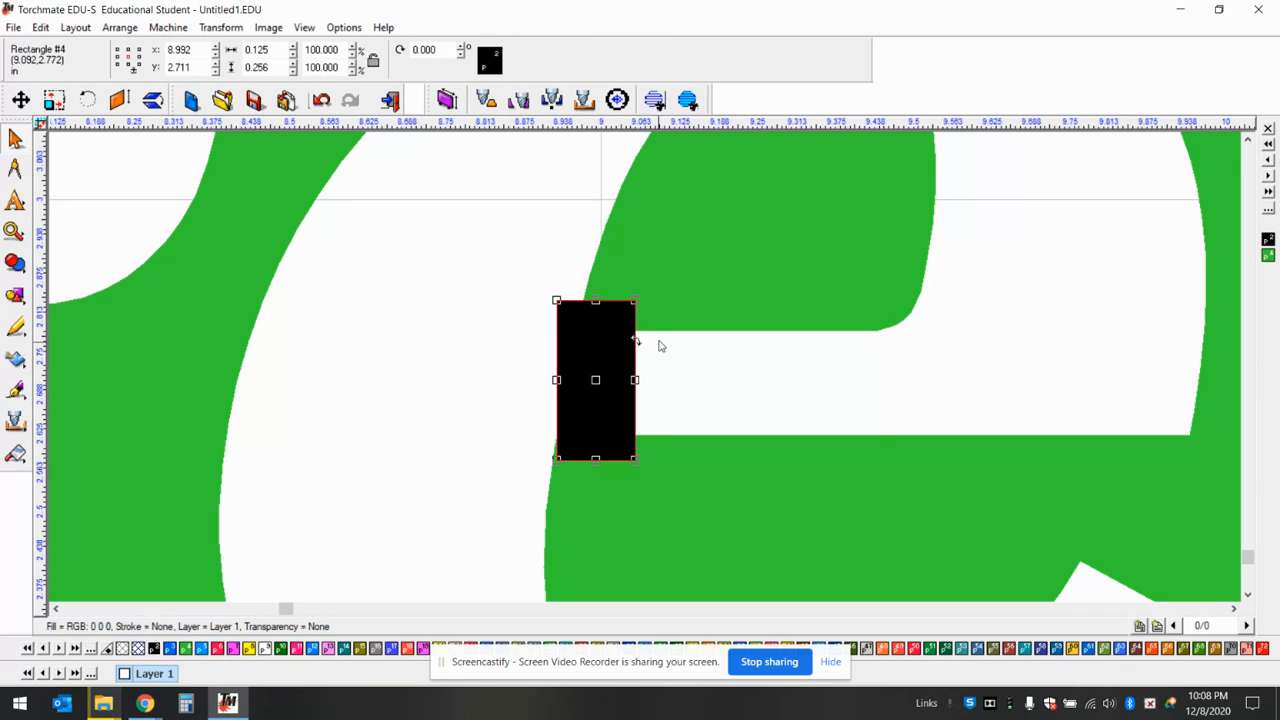
mouse_move(638, 341)
left_mouse_down()
mouse_move(651, 351)
mouse_move(650, 338)
left_mouse_up()
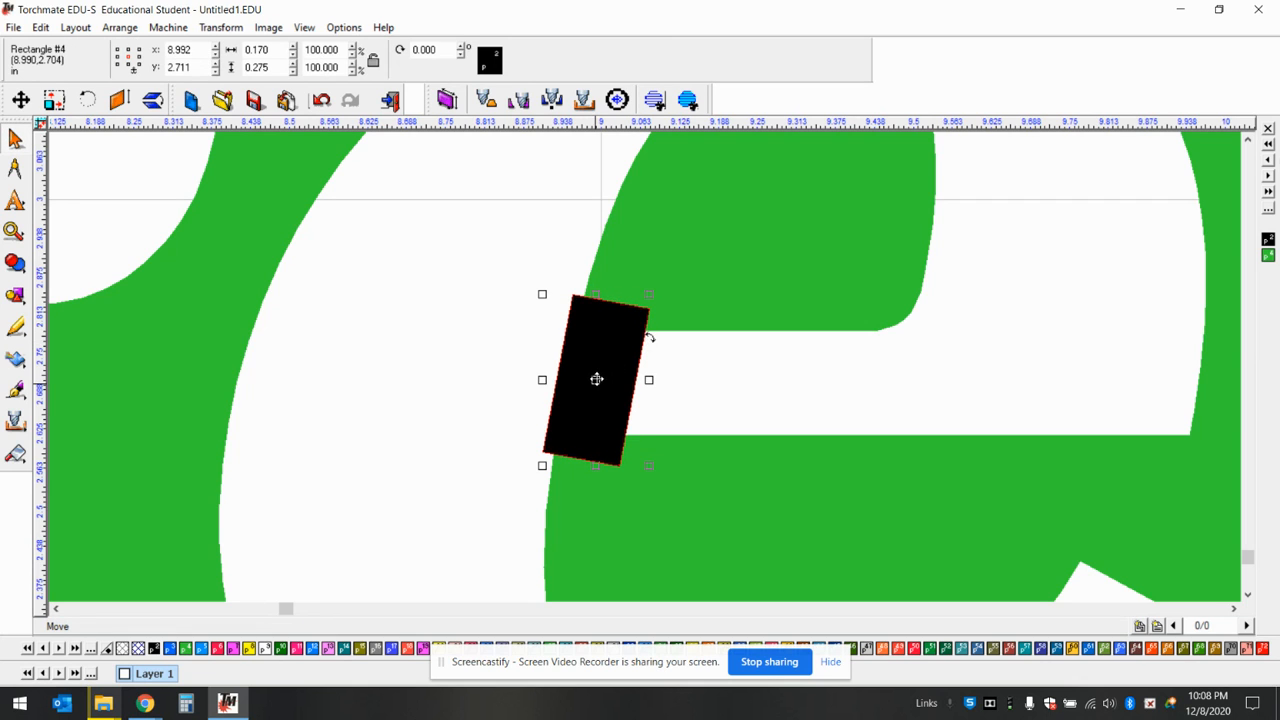
left_click_drag(595, 378, 611, 392)
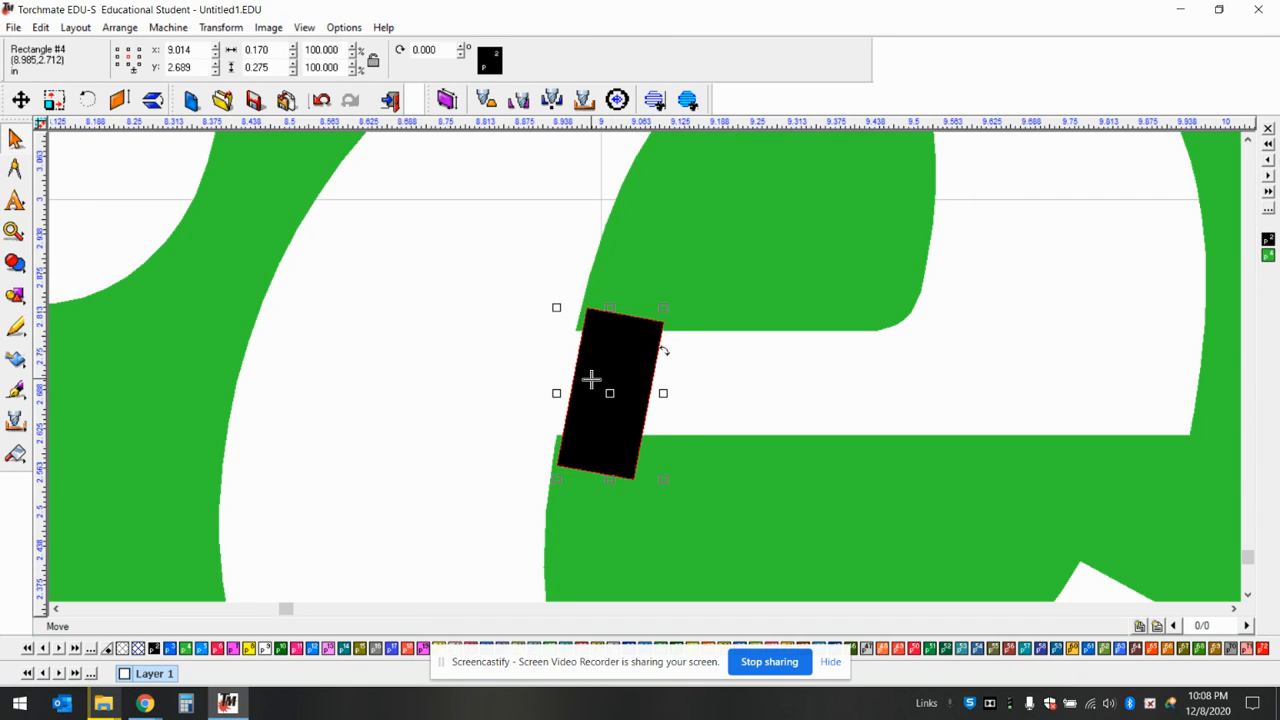
Fine-tune the black rectangle's position and rotation so its long edge joins the corners of the e's inner island and lower opening
scroll(591, 377, "up", 2)
left_click_drag(682, 397, 674, 390)
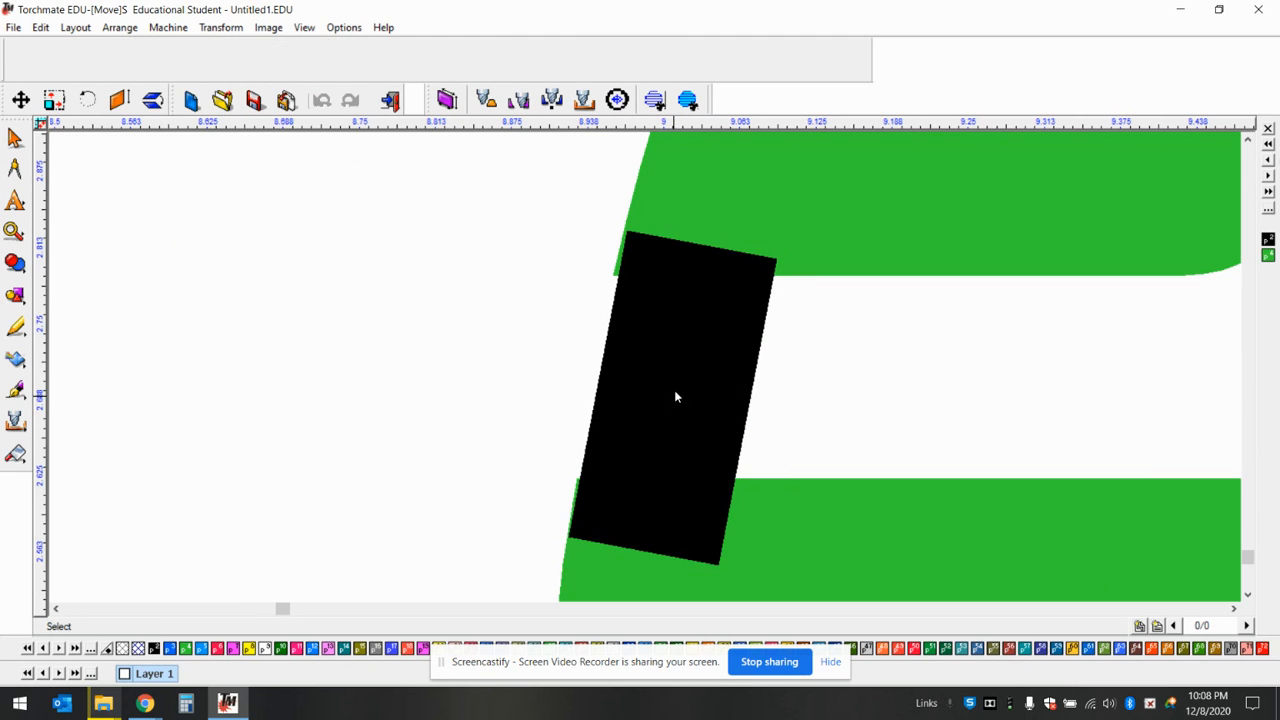
left_click_drag(778, 315, 779, 316)
left_click_drag(674, 403, 671, 417)
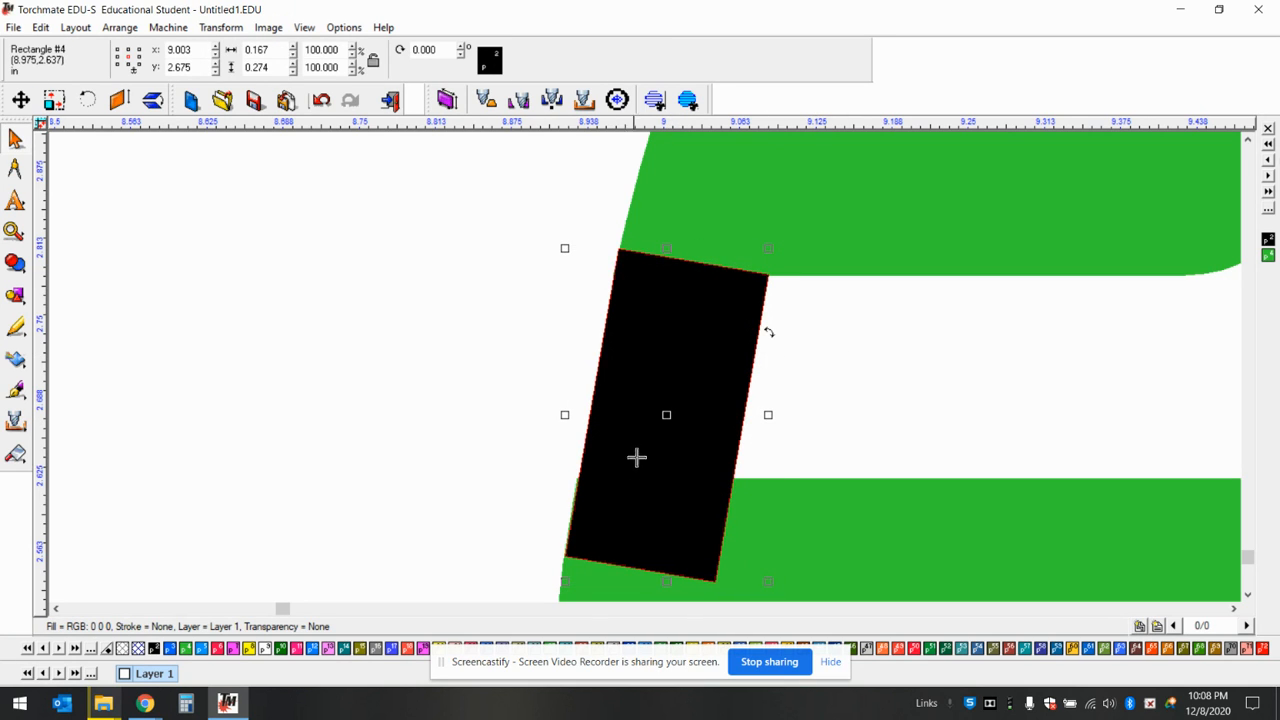
left_click_drag(769, 332, 766, 334)
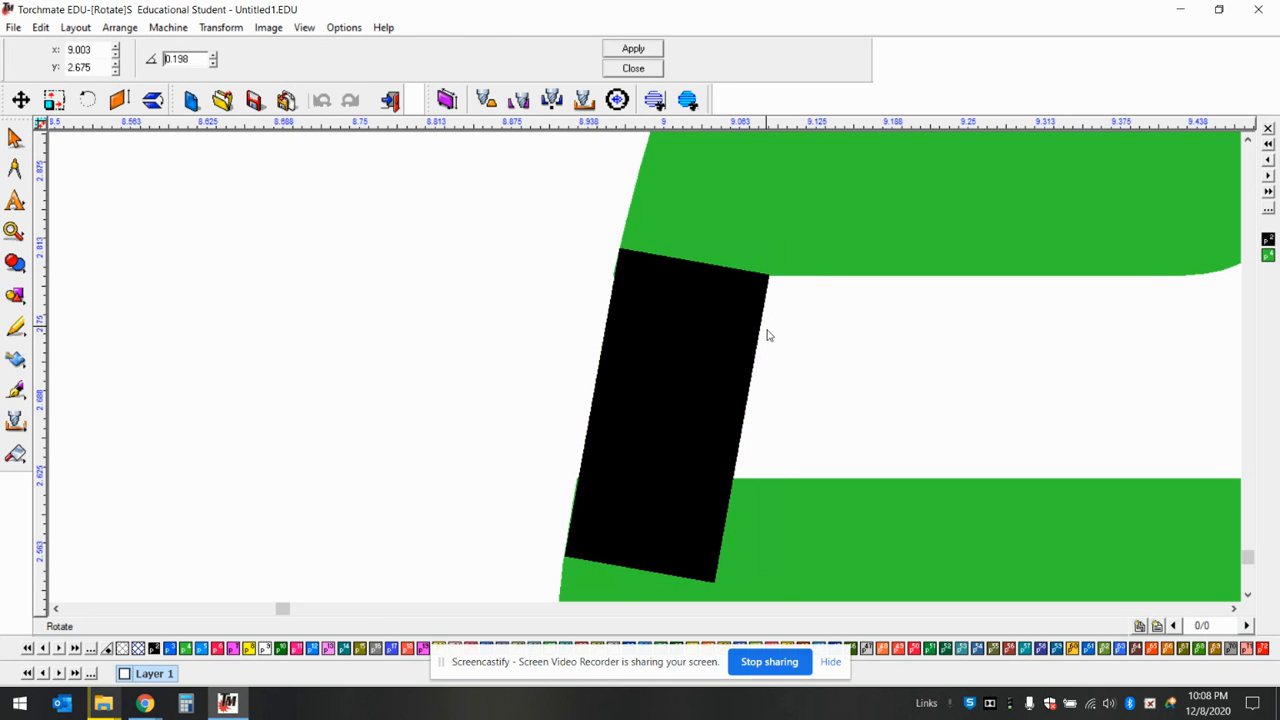
left_click(882, 361)
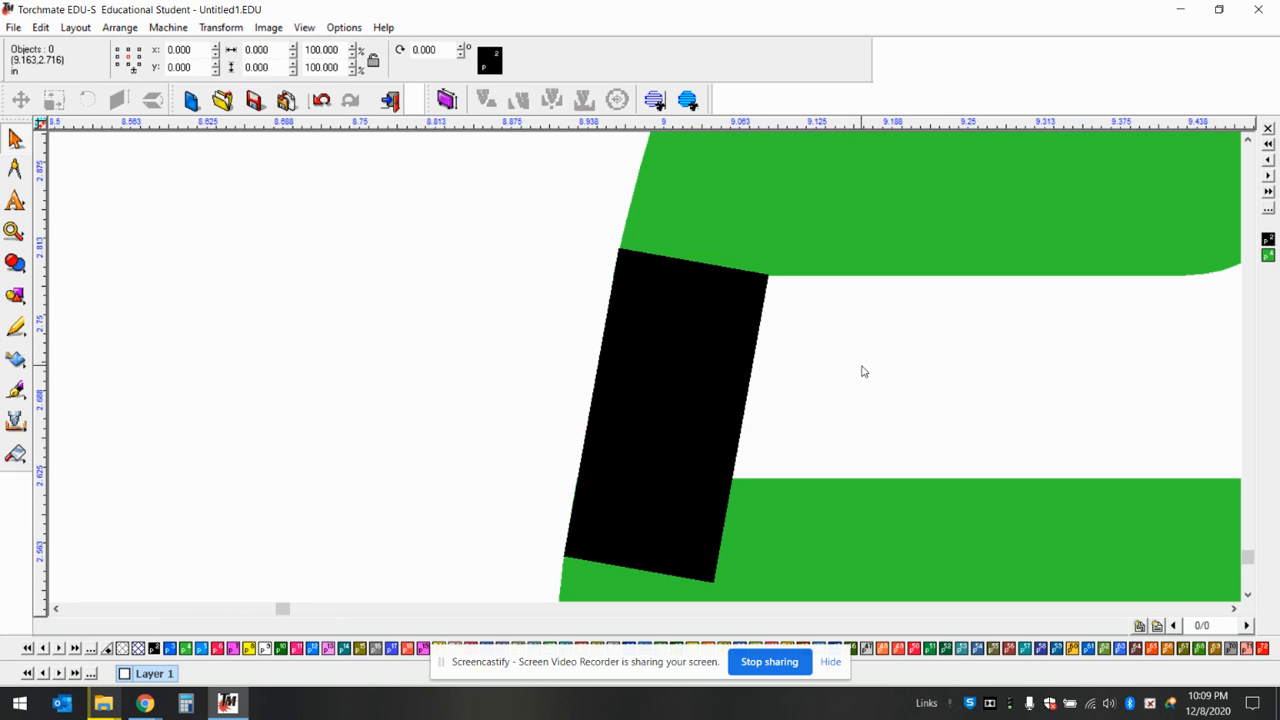
Recolour the black bridge rectangle on the first e to the plate's green
scroll(646, 371, "down", 5)
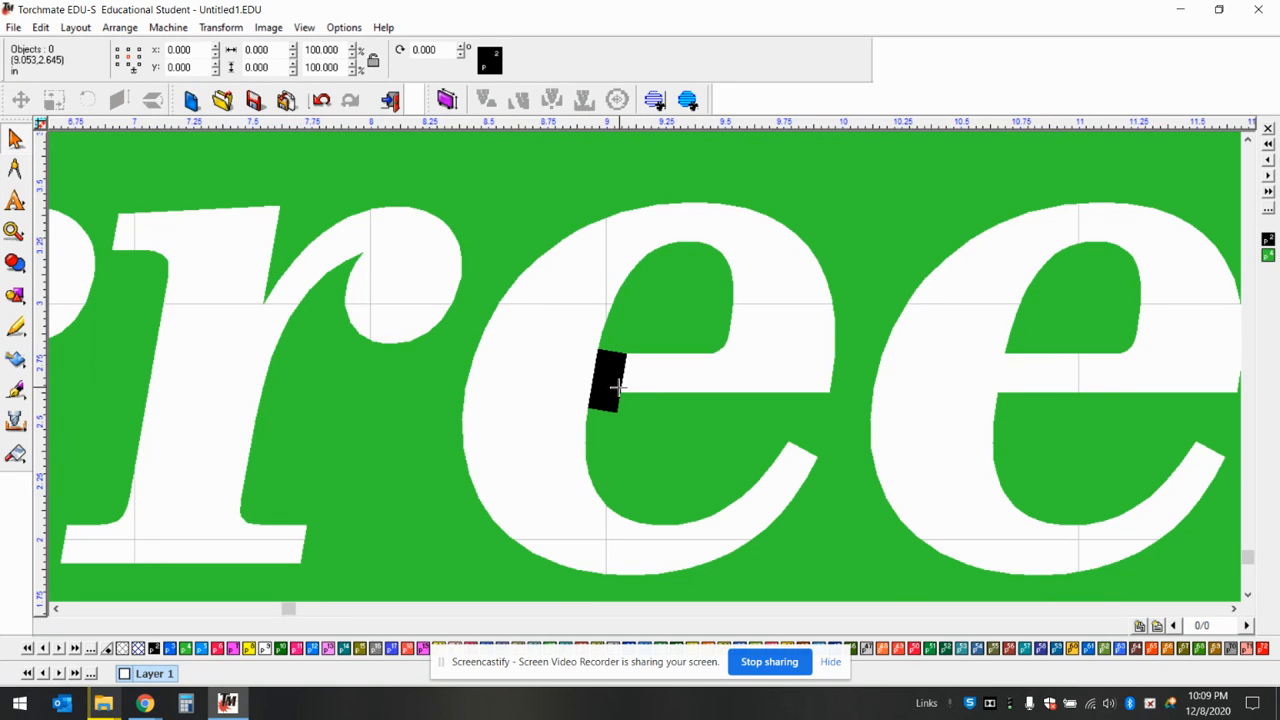
left_click(617, 388)
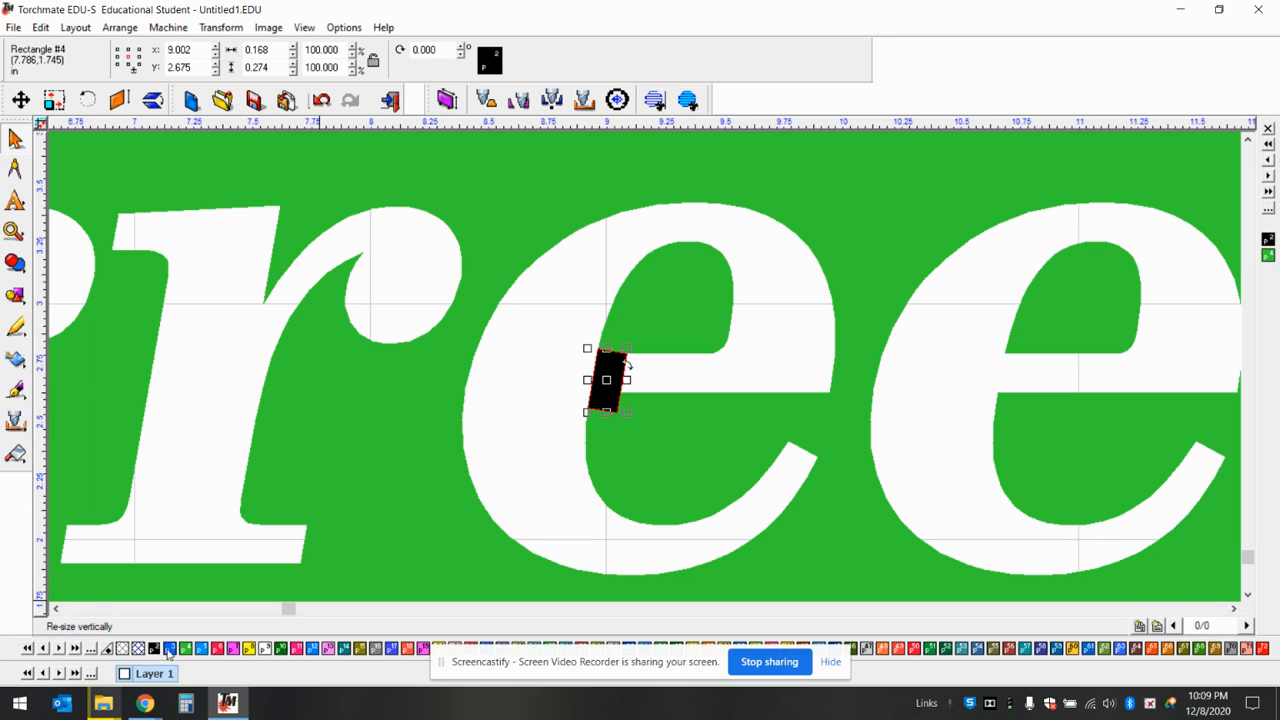
left_click(186, 649)
left_click(530, 436)
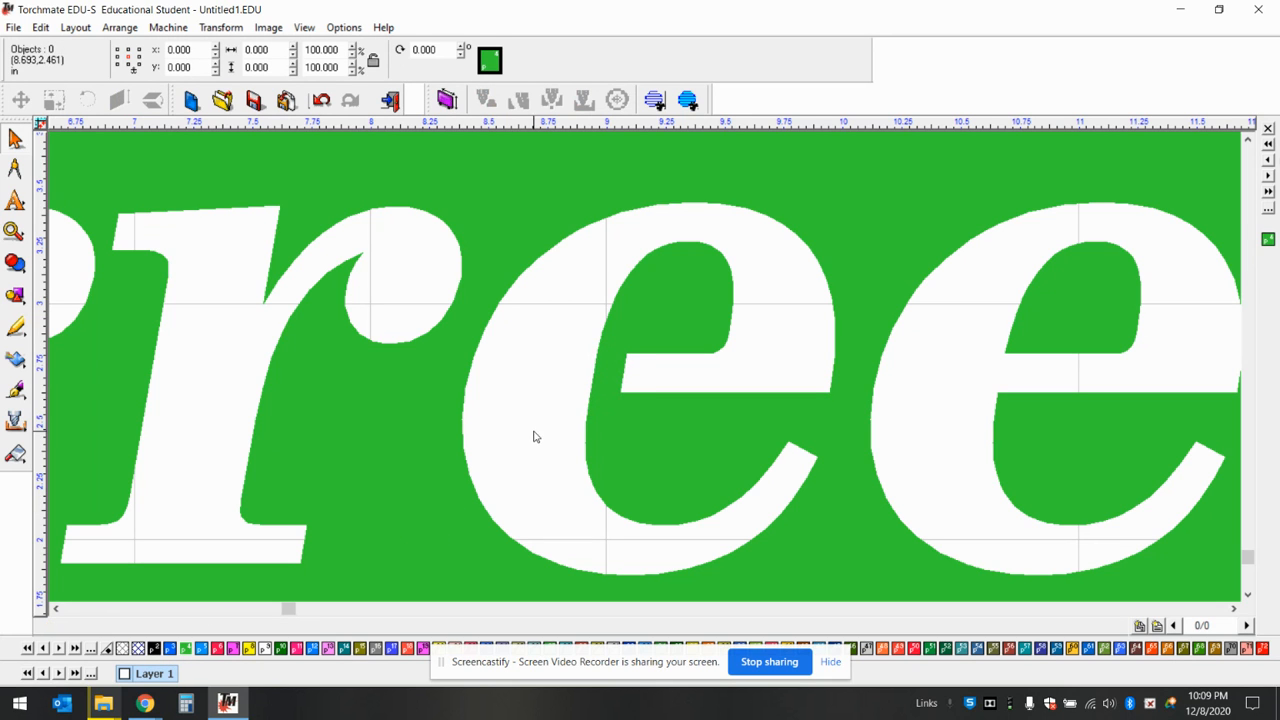
Duplicate the green bridge rectangle of the first e and move the copy onto the second e, beside the inner end of its crossbar
scroll(645, 367, "down", 3)
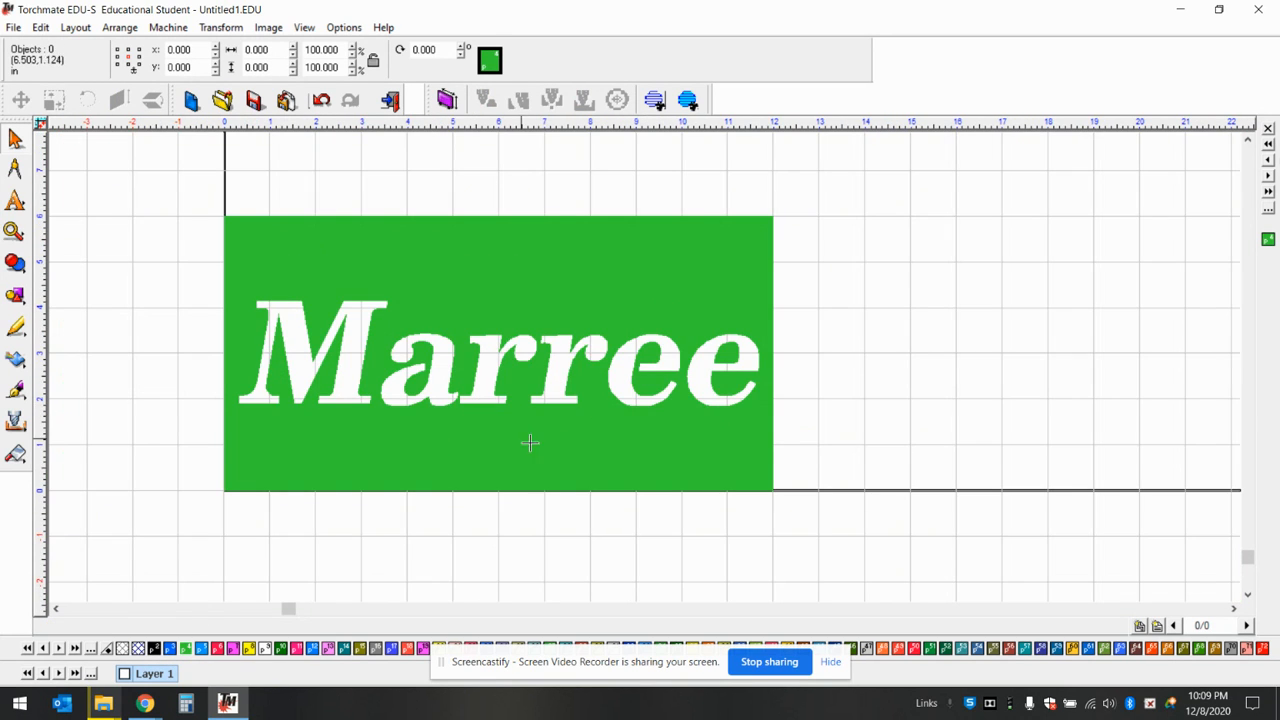
scroll(705, 387, "up", 3)
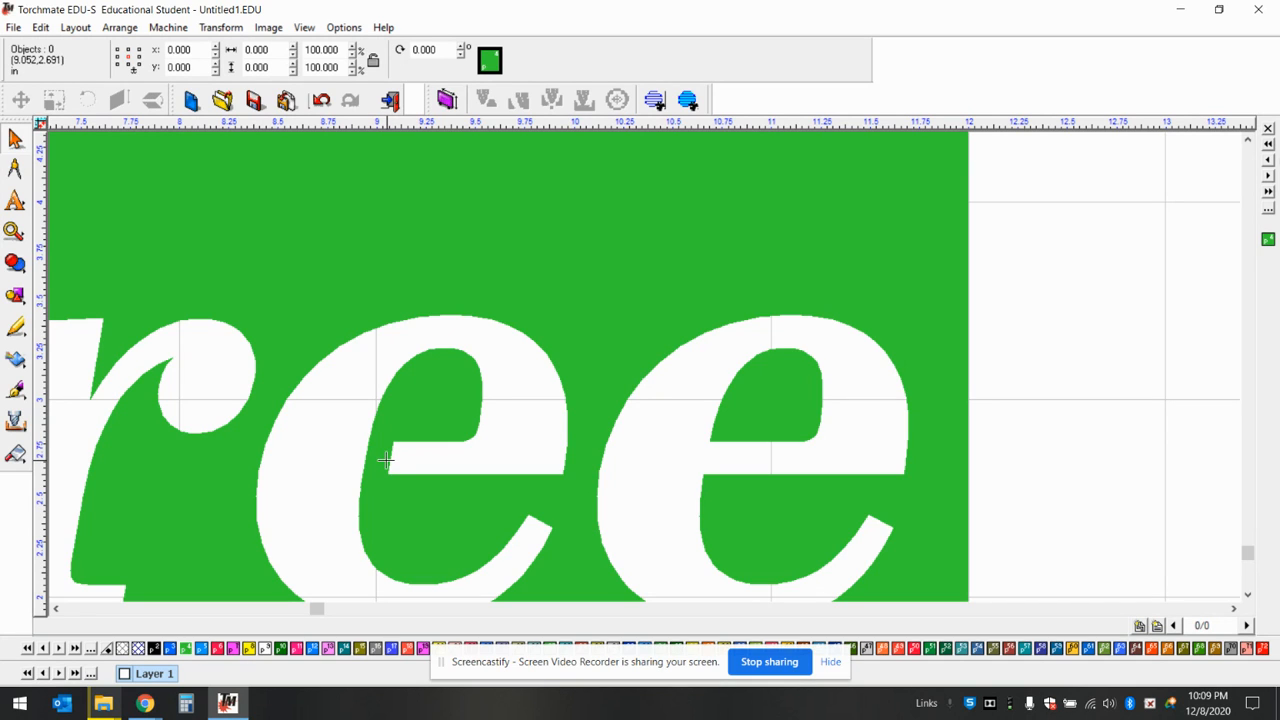
key("ctrl+v")
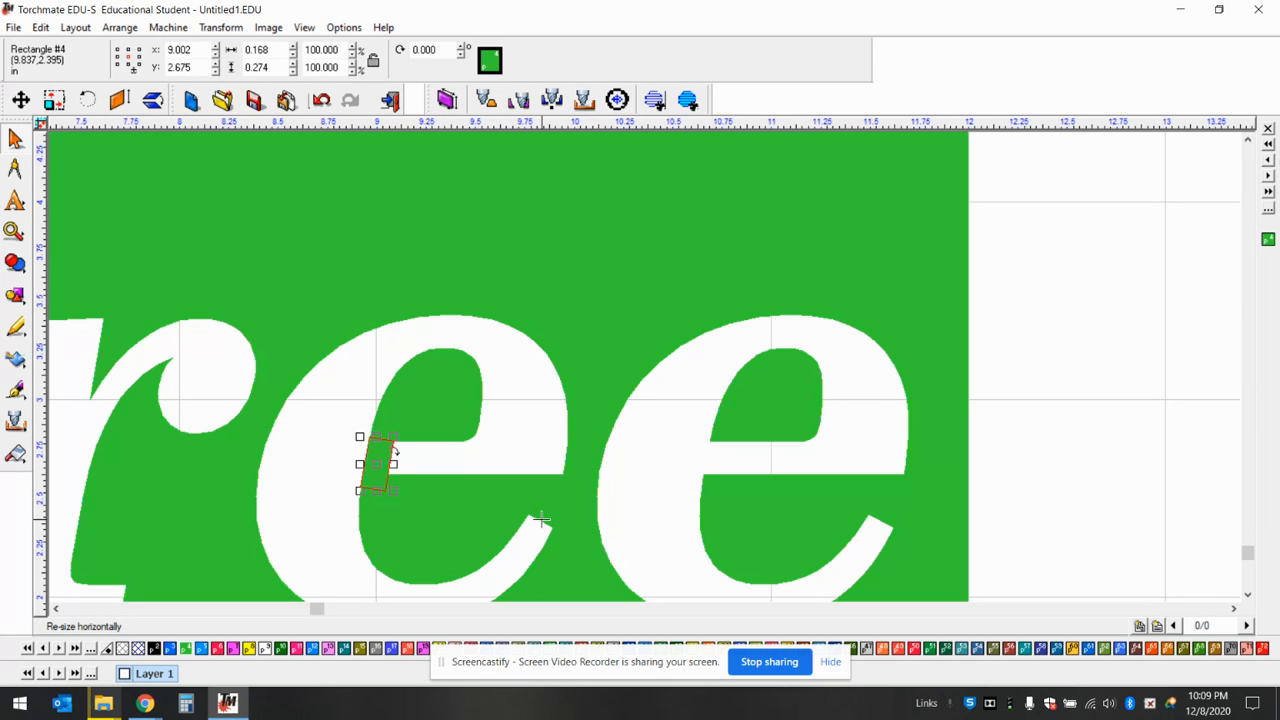
key("ctrl+v")
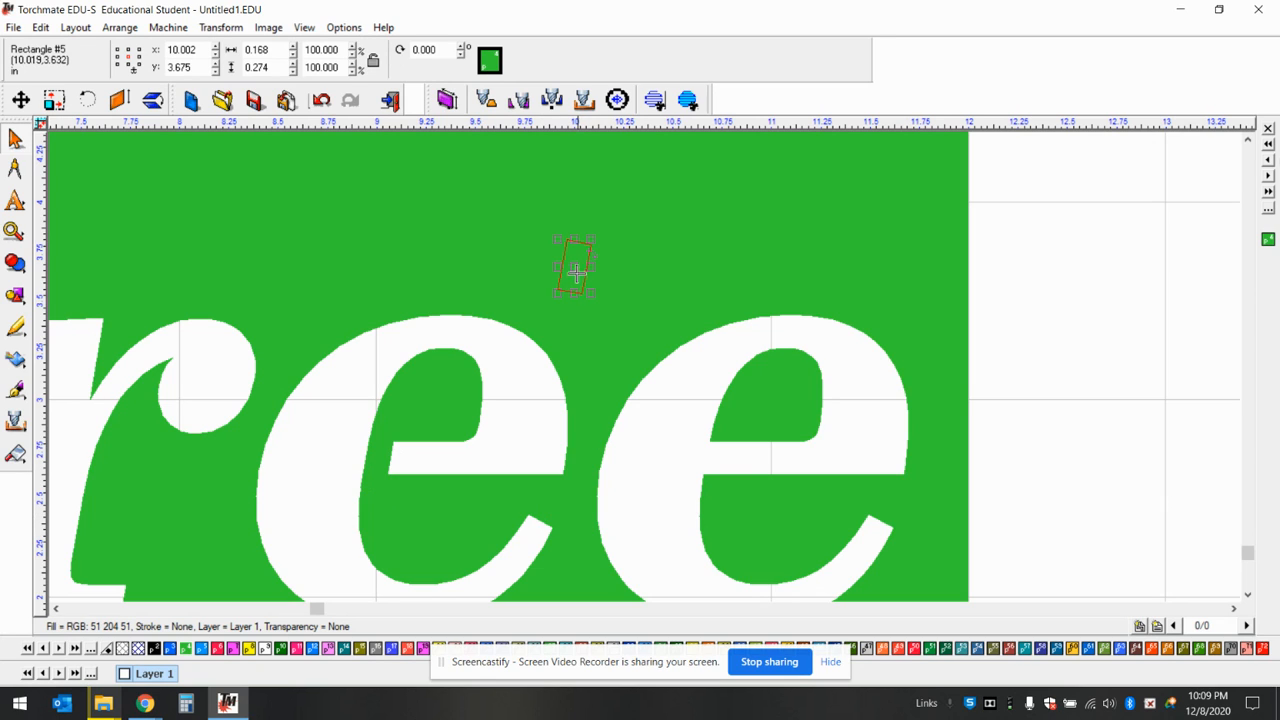
left_click_drag(575, 268, 685, 455)
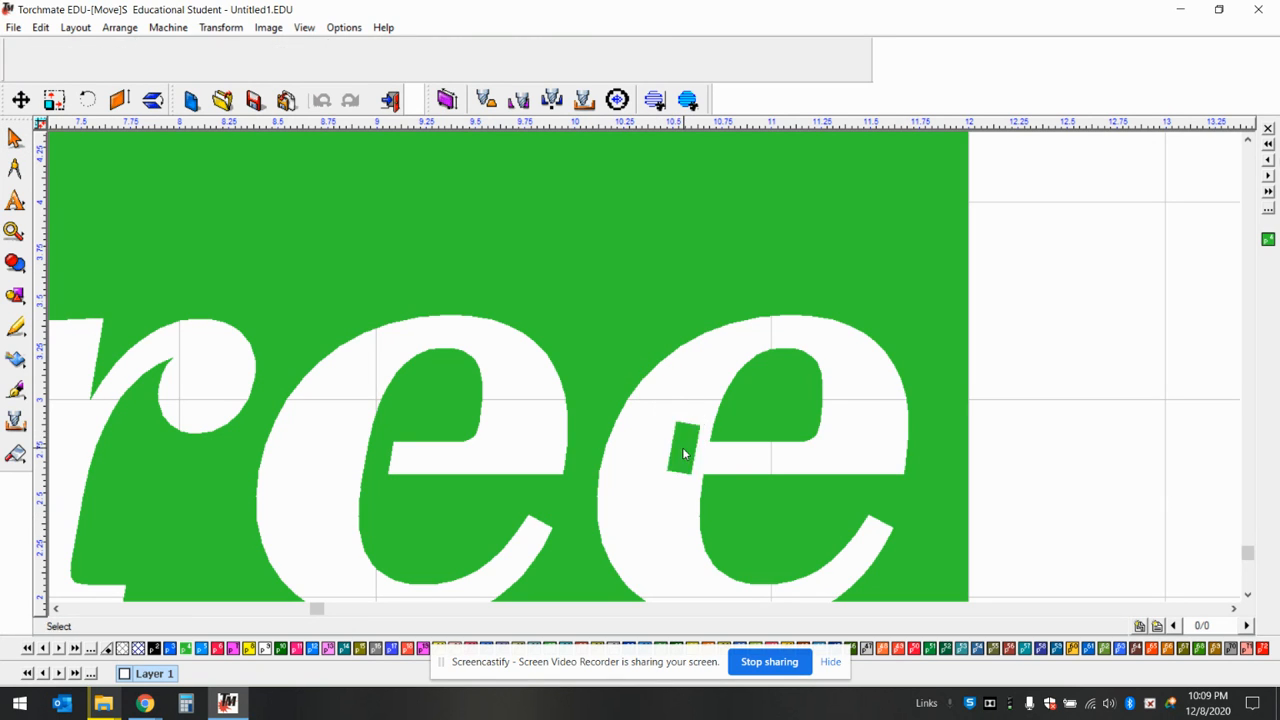
left_click(652, 523)
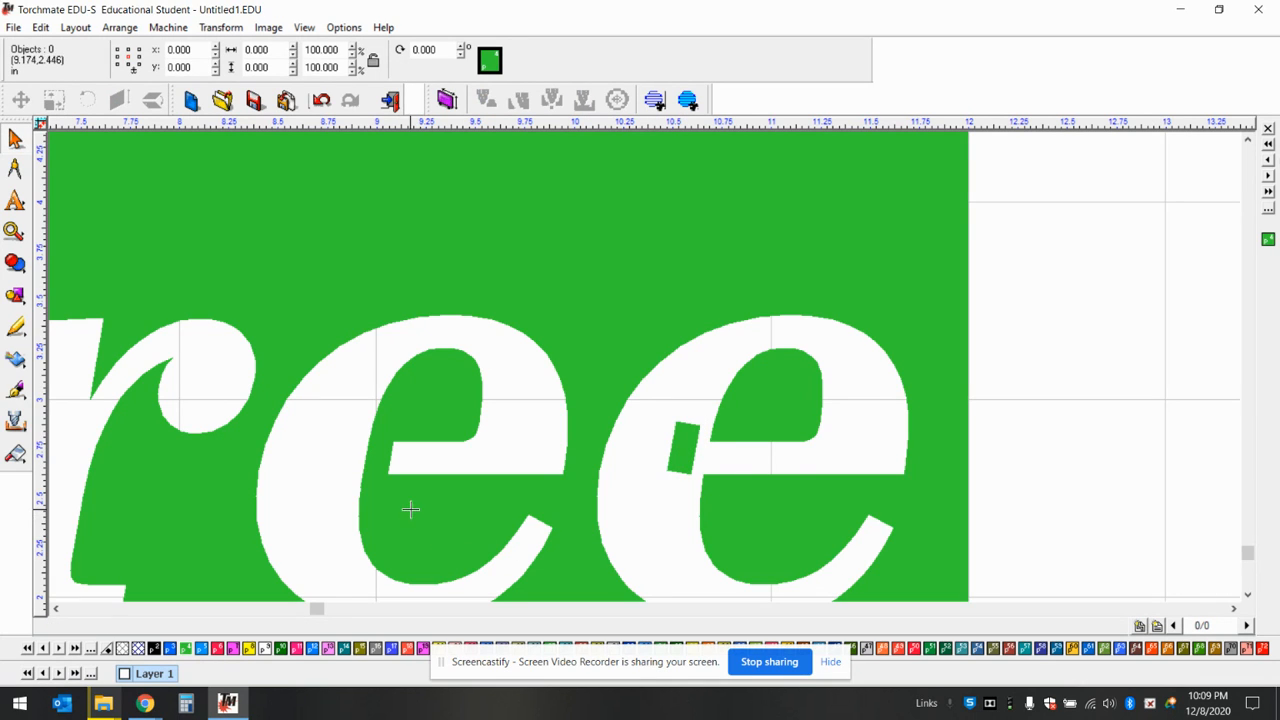
Weld the first e's bridge rectangle, its inner island and the plate into one shape with Basic Weld
left_click(376, 454)
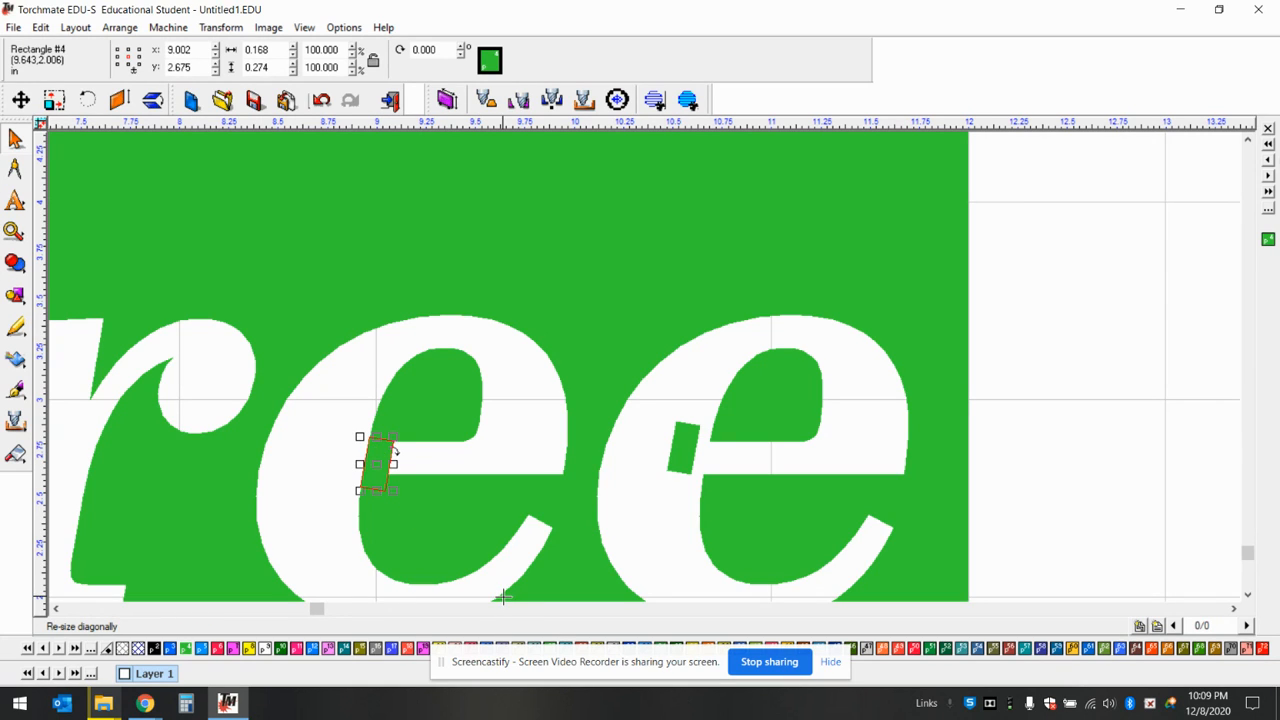
left_click(464, 398, "shift")
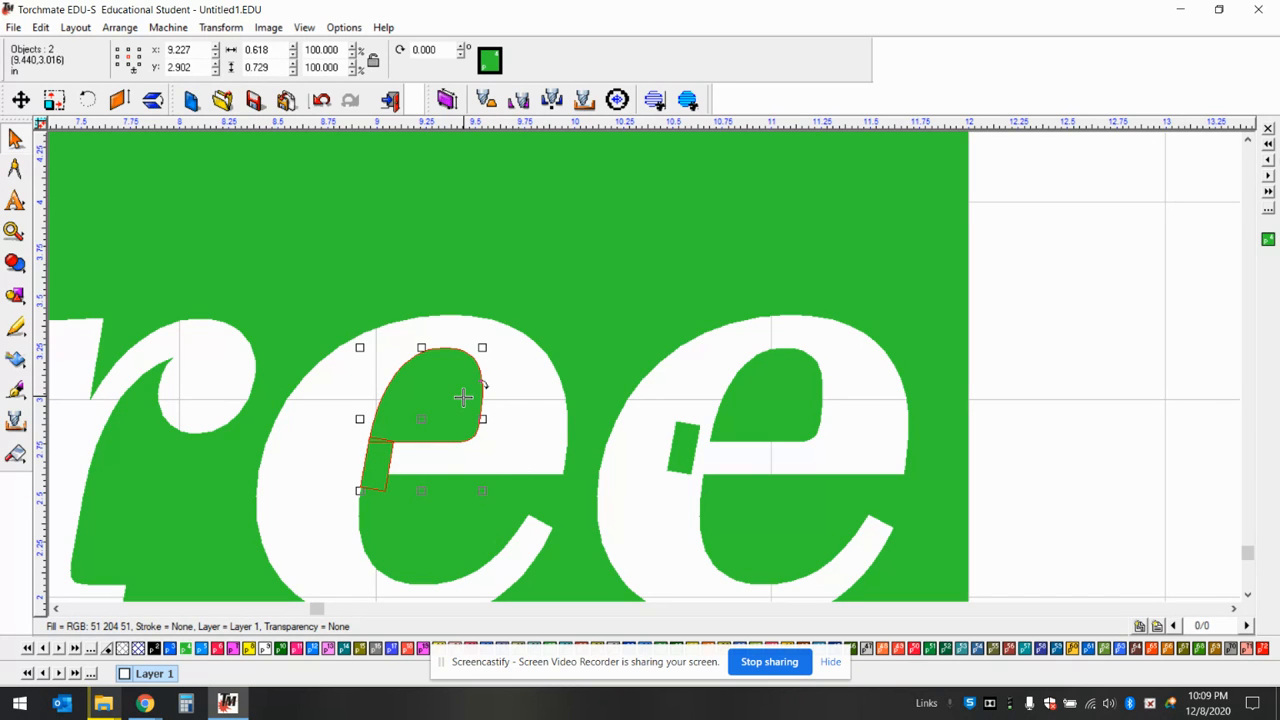
left_click(428, 539, "shift")
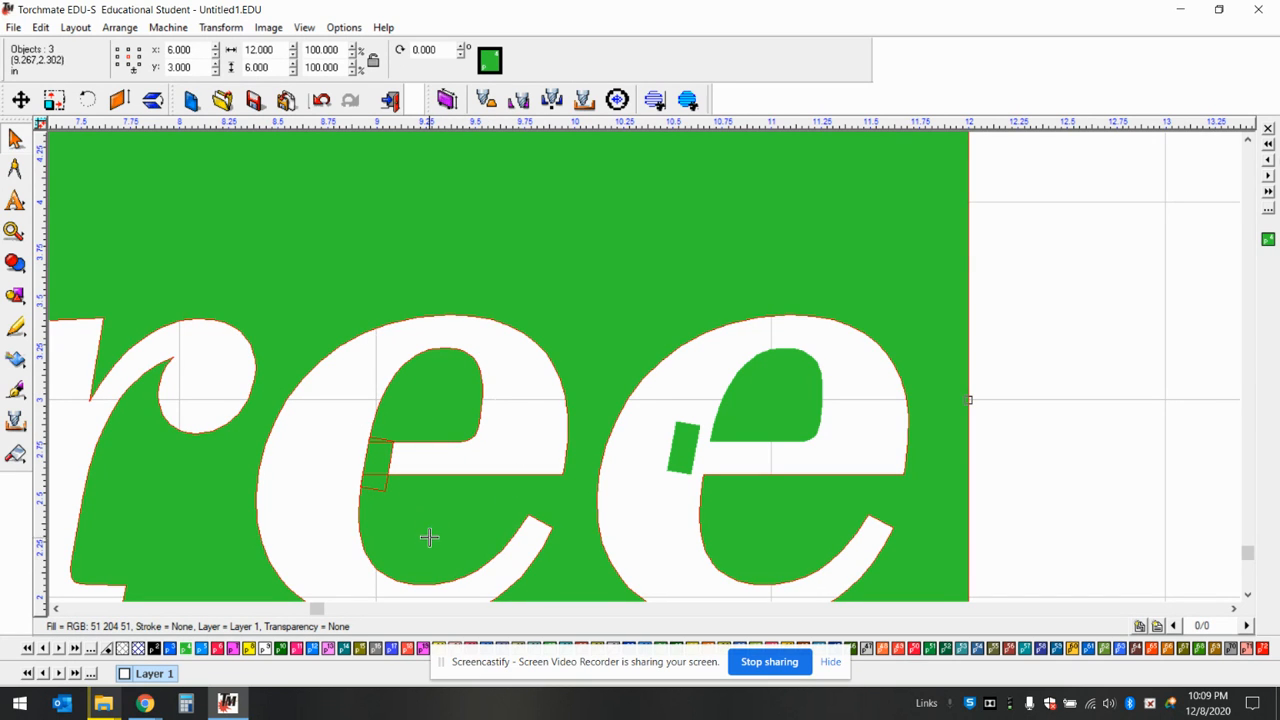
left_click(15, 263)
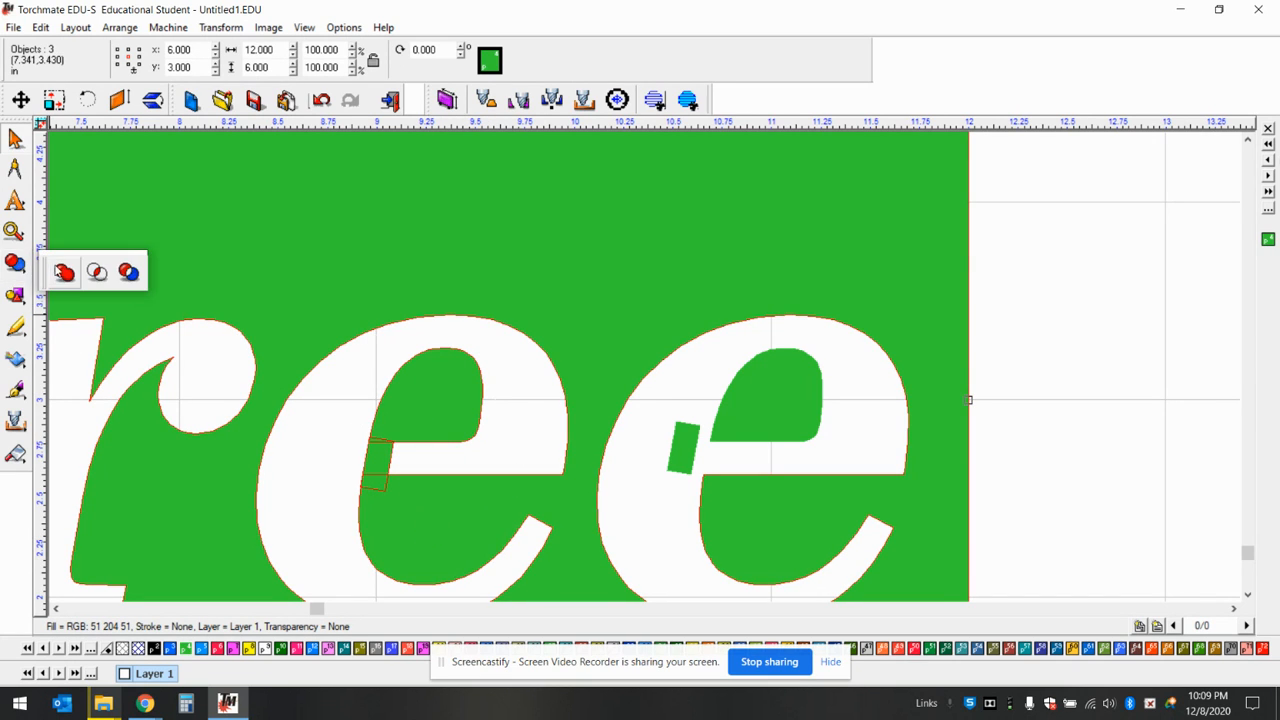
left_click(63, 273)
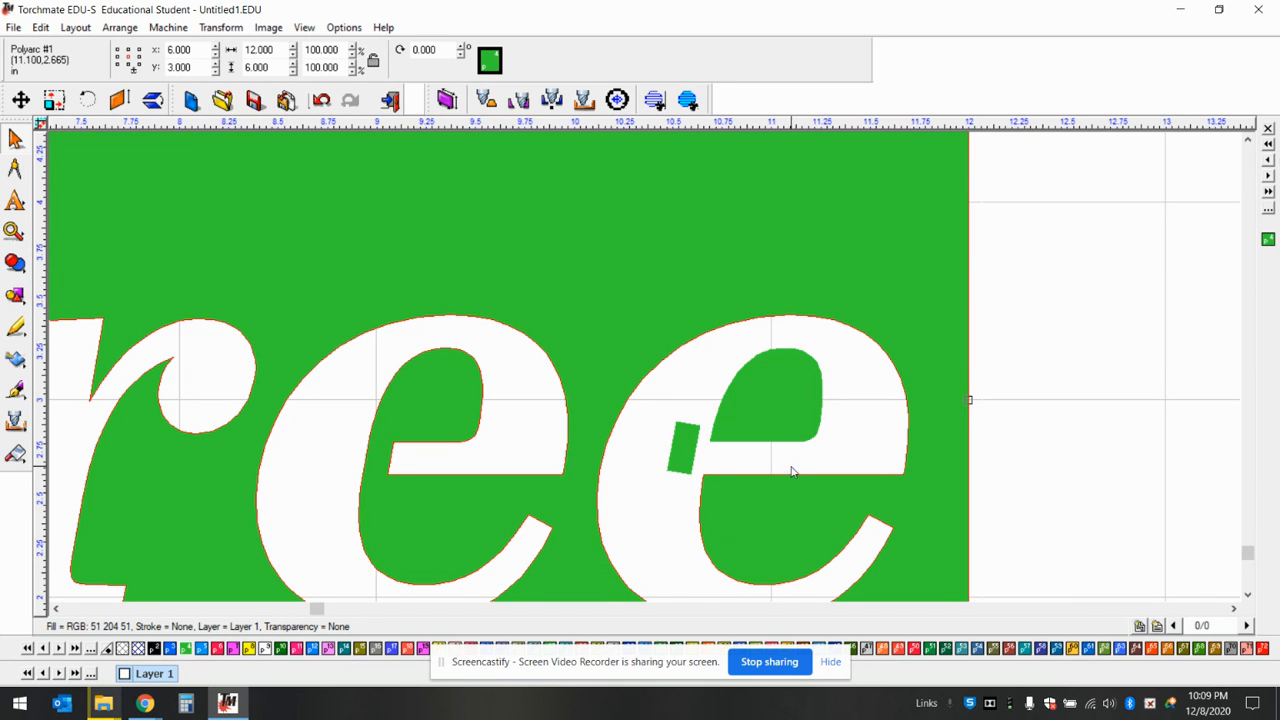
Place the copied bridge rectangle across the inner end of the second e's crossbar, overlapping the island and the lower opening
scroll(783, 460, "up", 2)
scroll(532, 355, "up", 2)
scroll(646, 371, "down", 1)
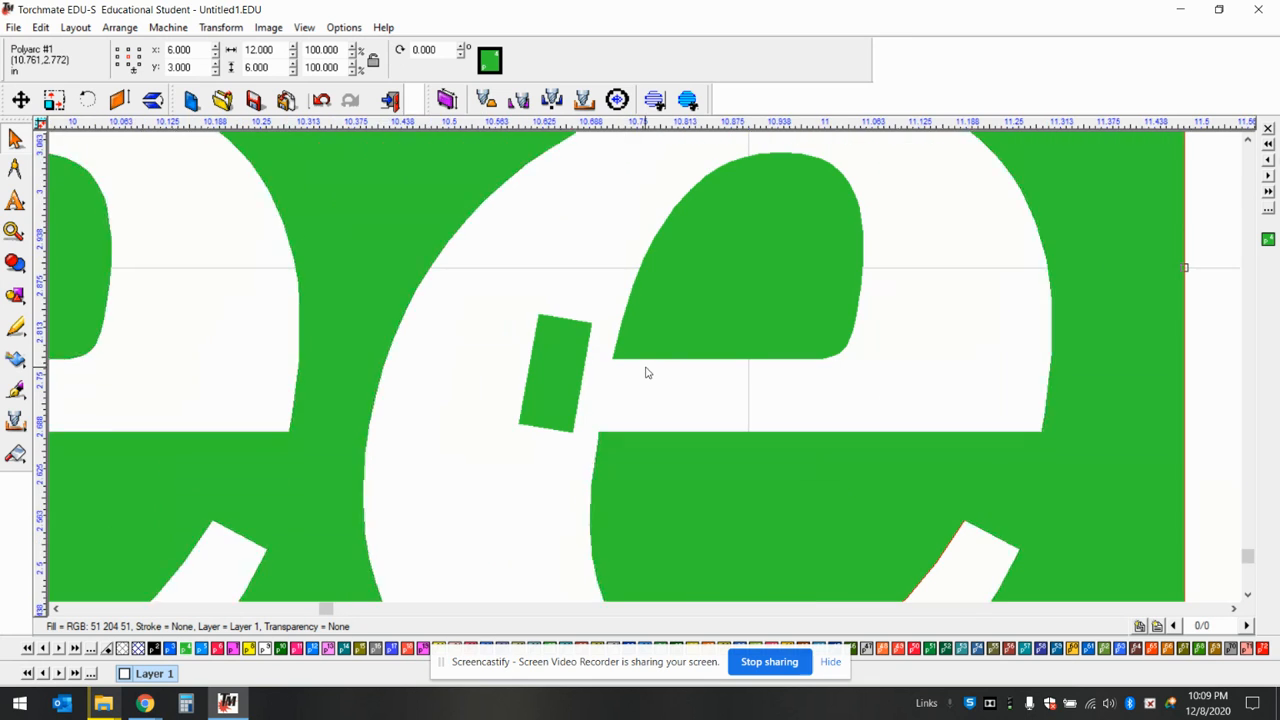
left_click(557, 370)
left_click_drag(557, 371, 633, 400)
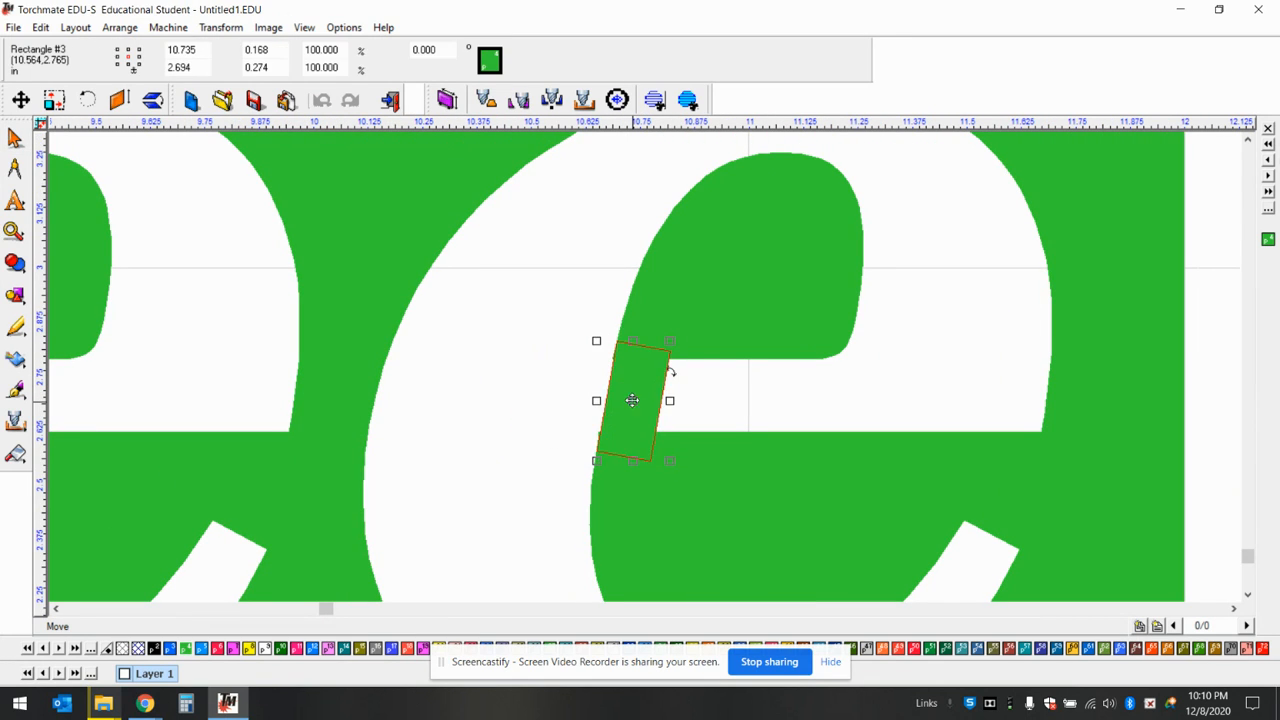
Nudge the second e's bridge rectangle down and left until its long edge joins the corners of the island and the lower opening
scroll(640, 370, "up", 2)
scroll(644, 367, "down", 1)
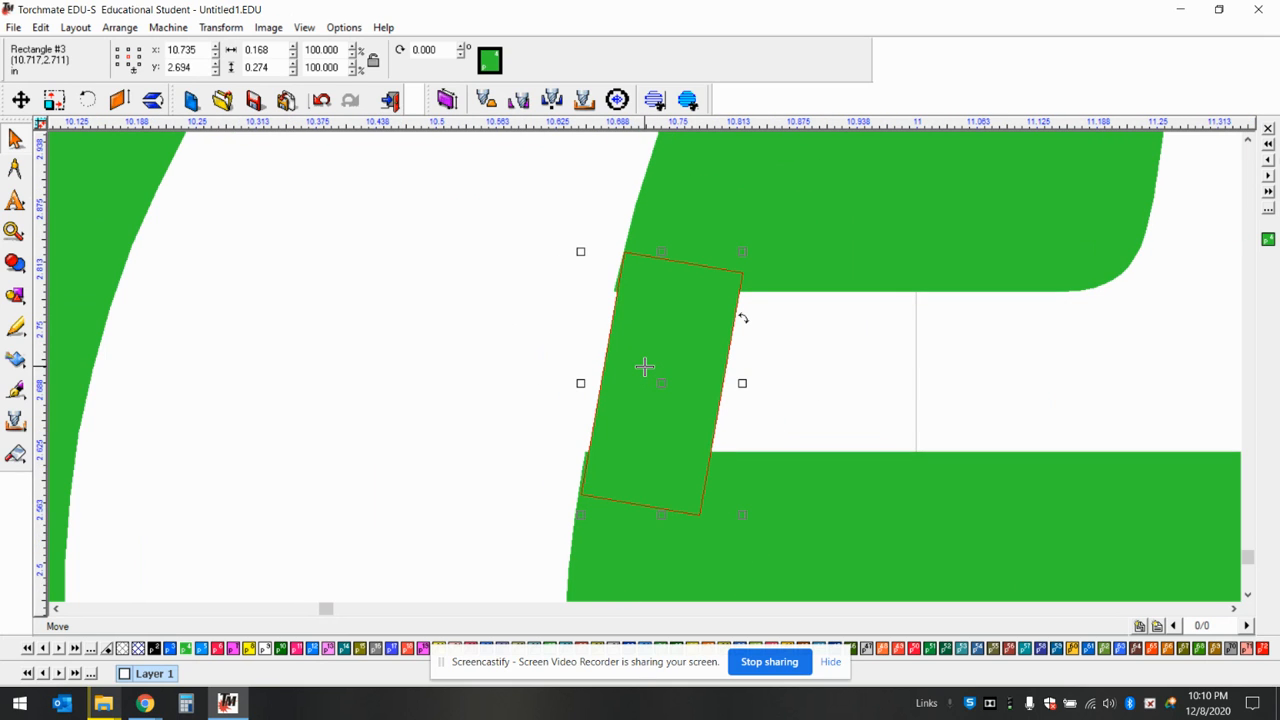
key("Down")
key("Down")
key("Down")
key("Down")
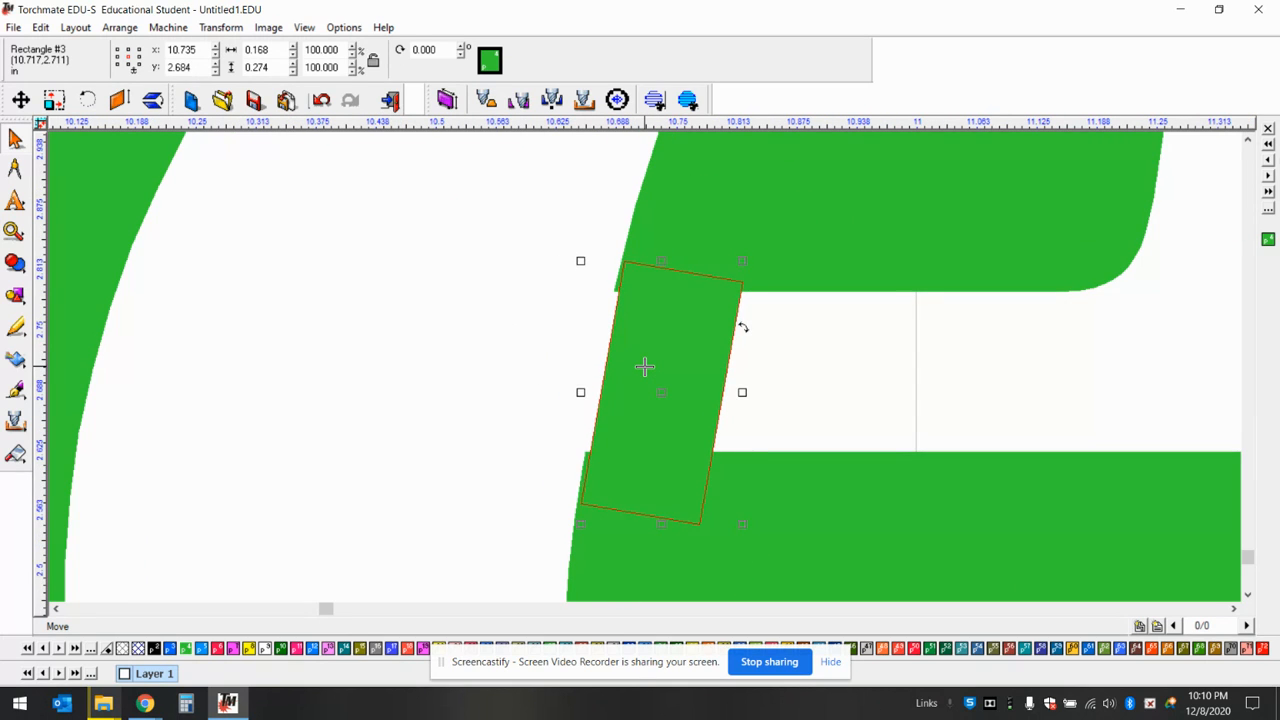
key("Down")
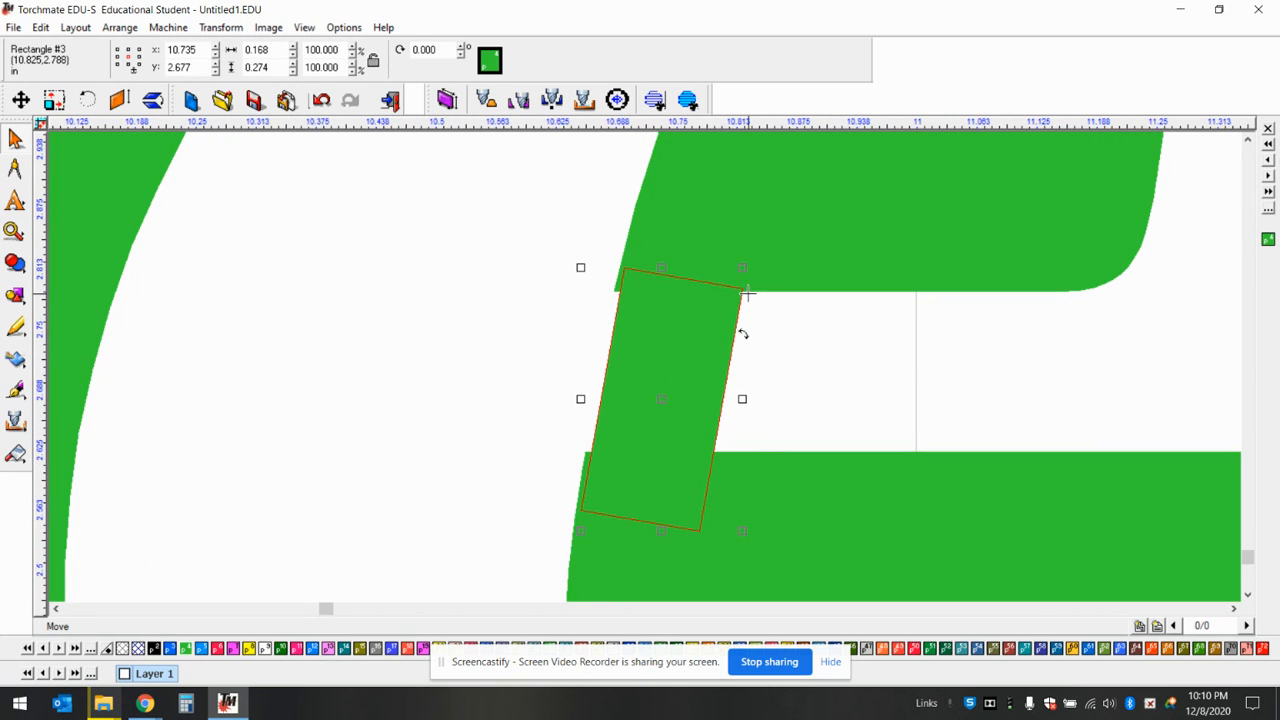
key("Left")
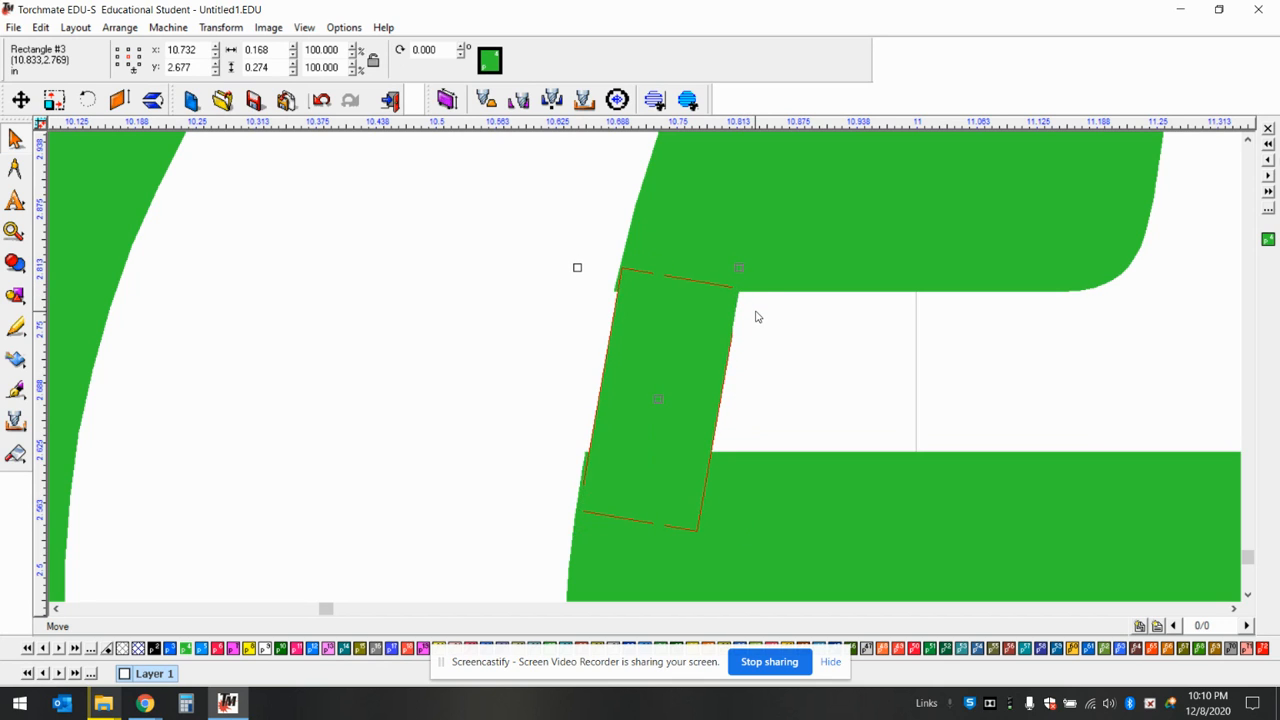
key("Left")
key("Left")
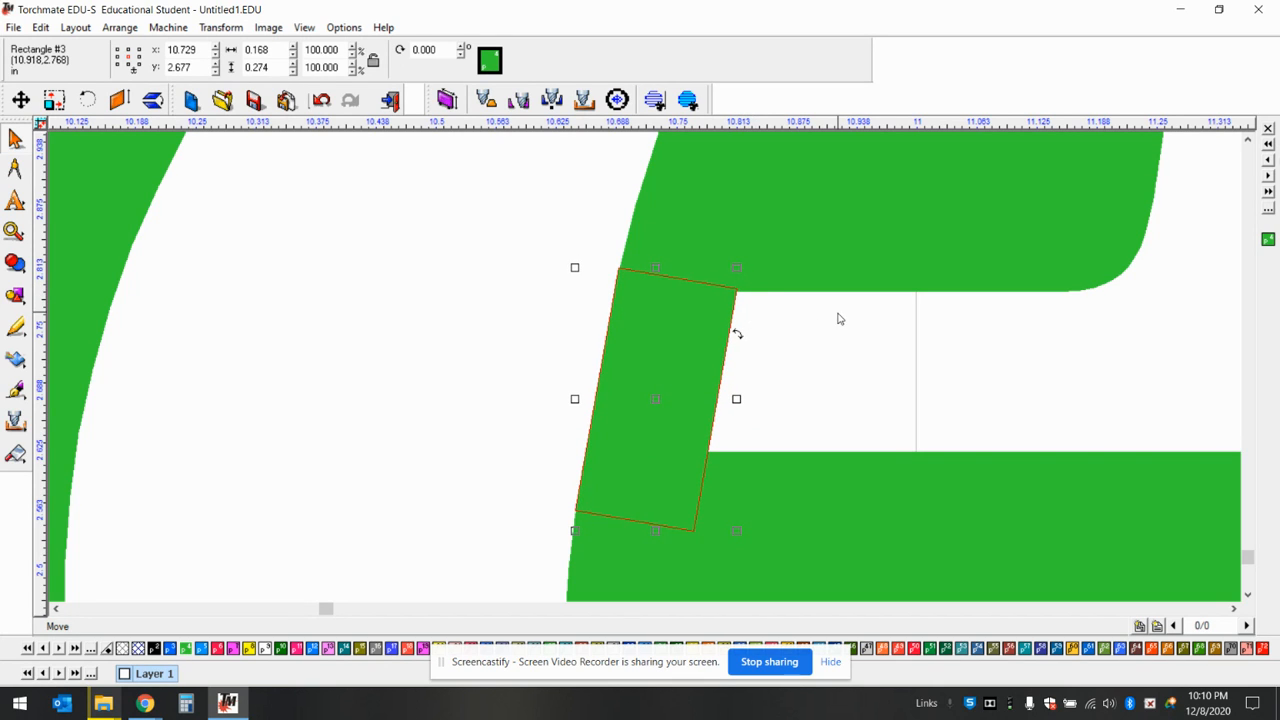
left_click(835, 345)
scroll(646, 371, "down", 2)
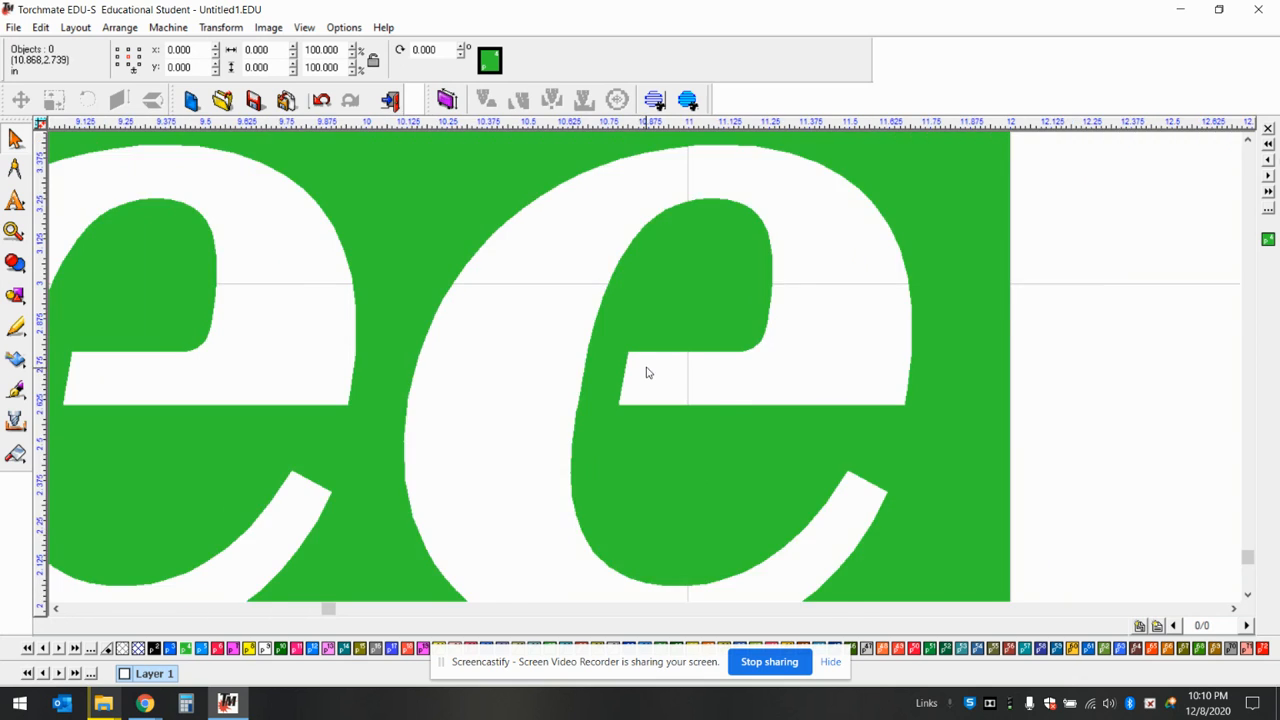
Weld the second e's bridge rectangle, its inner island and the plate into one shape with Basic Weld
left_click(625, 381)
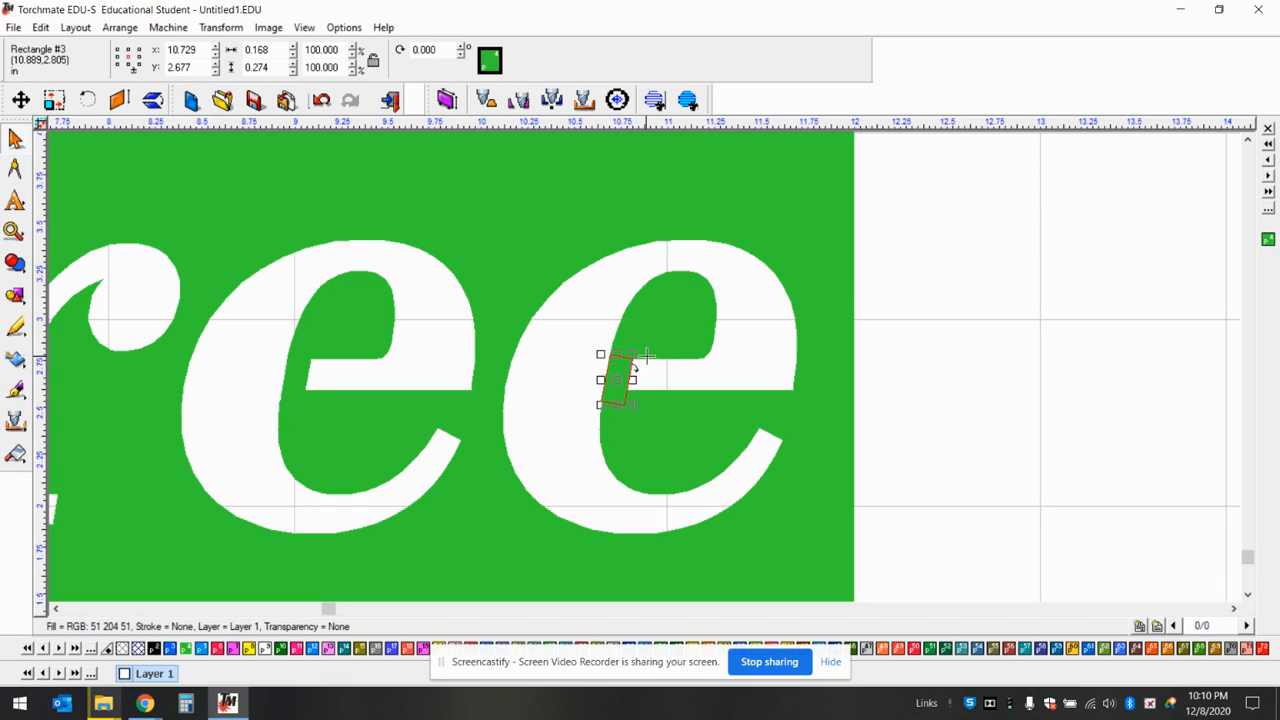
left_click(672, 317, "shift")
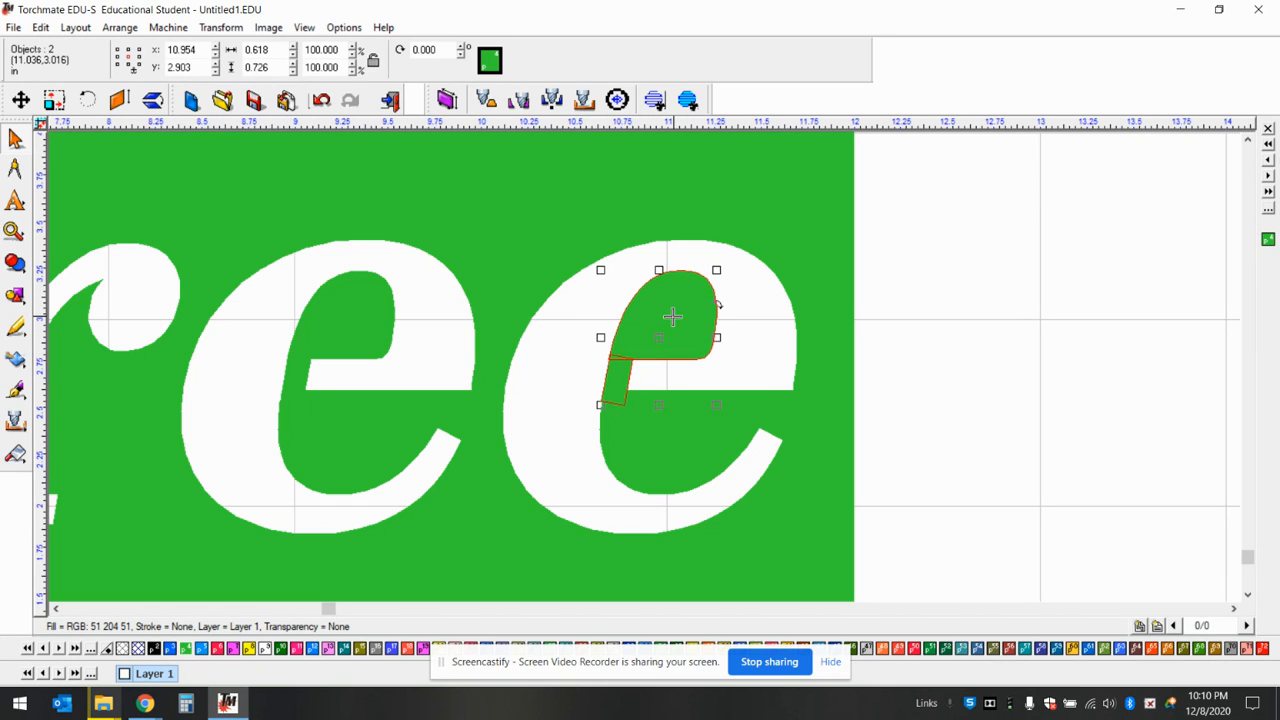
left_click(649, 466, "shift")
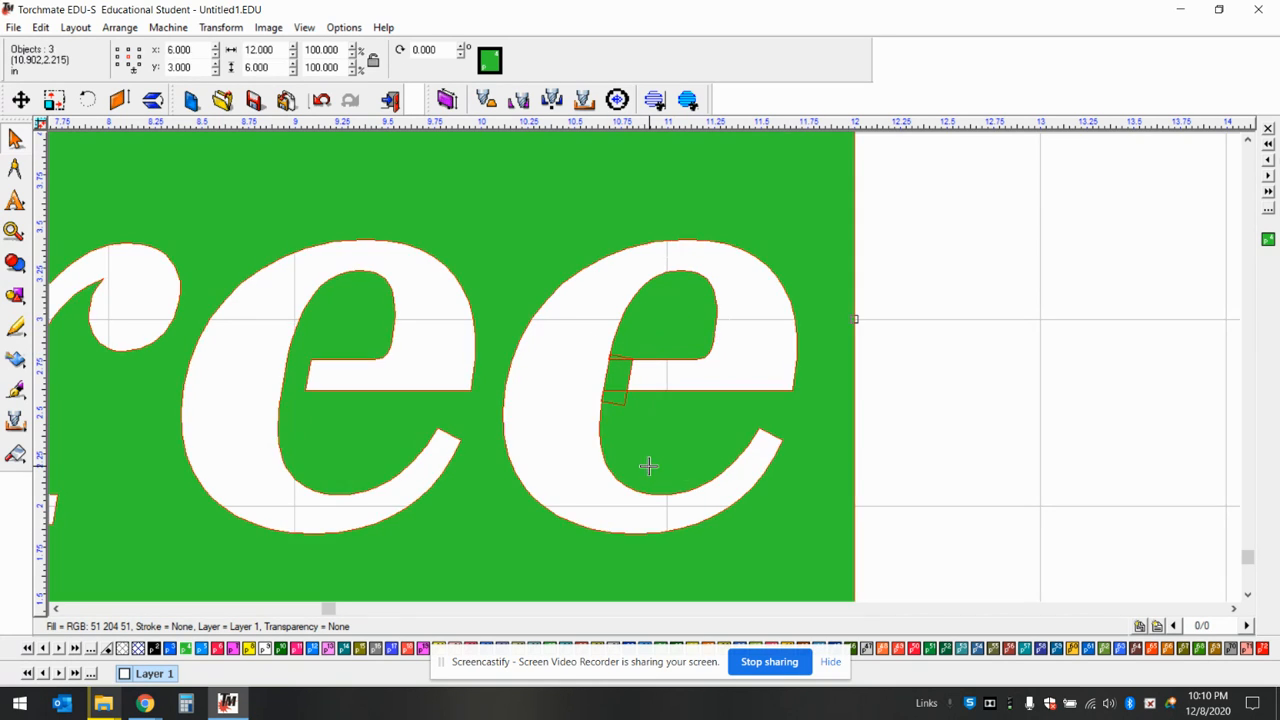
left_click(15, 264)
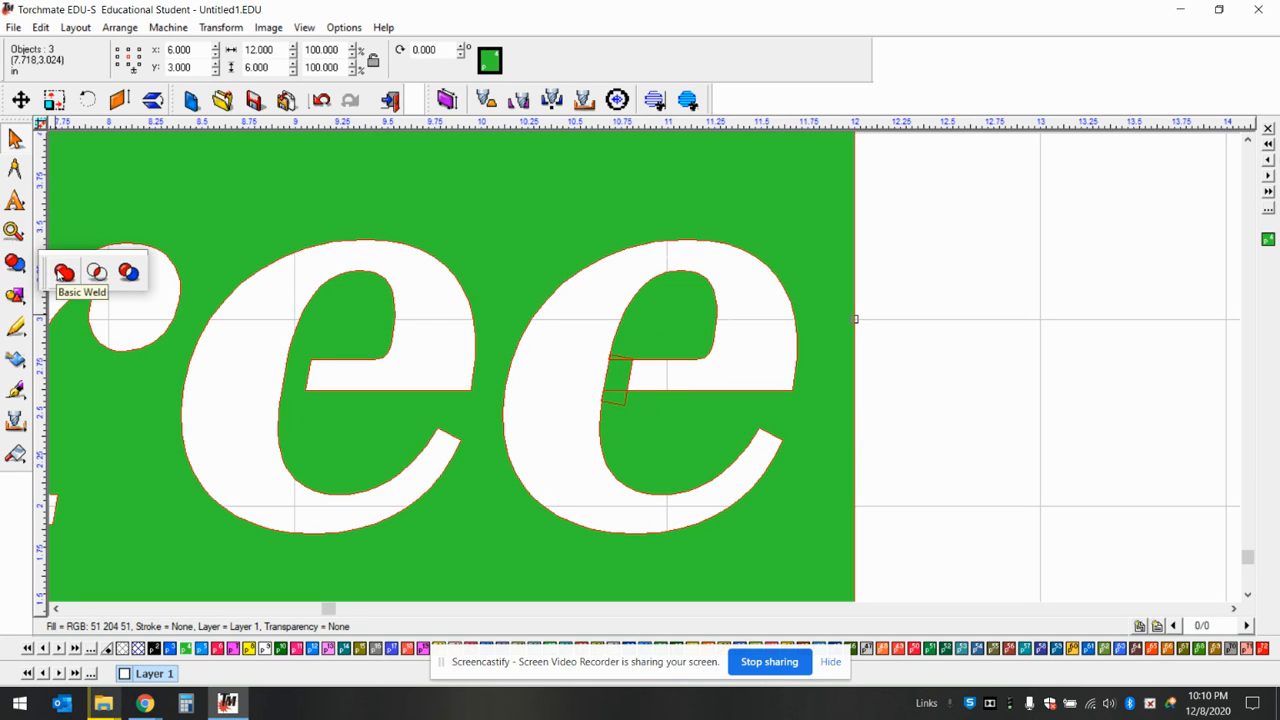
left_click(60, 275)
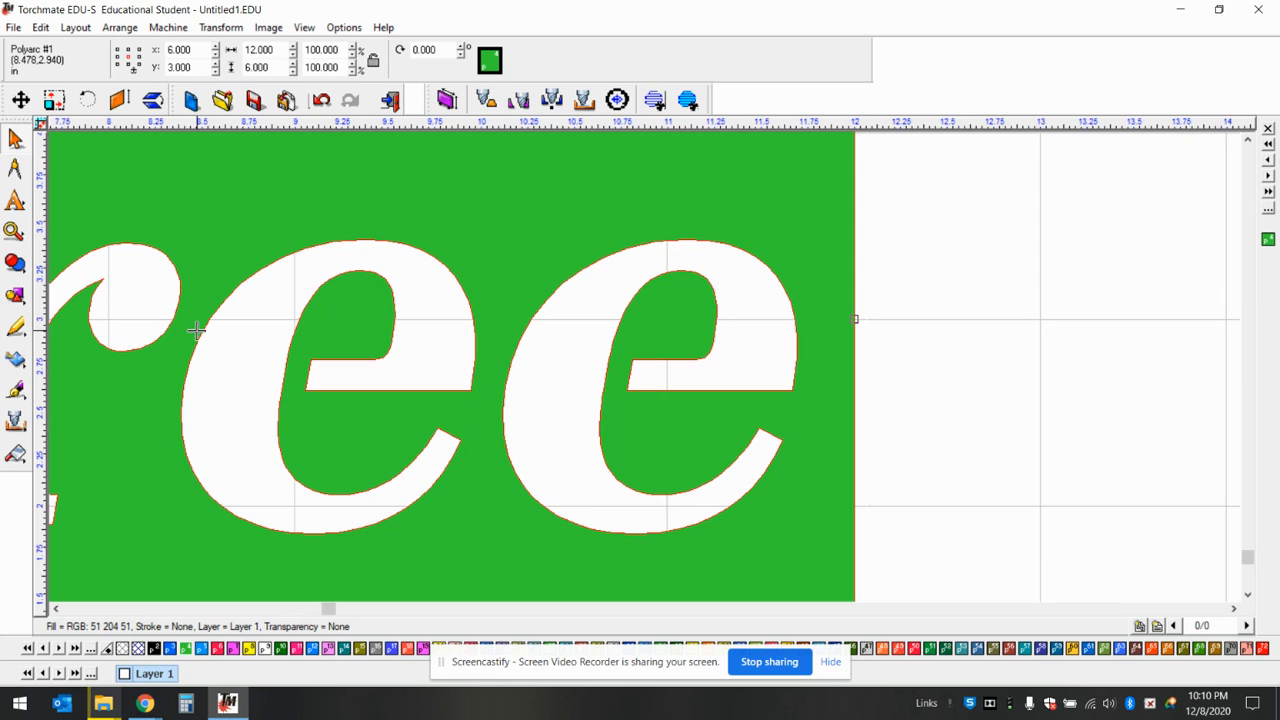
scroll(198, 327, "down", 3)
scroll(645, 367, "down", 2)
Try to round the outside corners of the welded name plate with a 0.5-inch radius
left_click(997, 283)
left_click(649, 232)
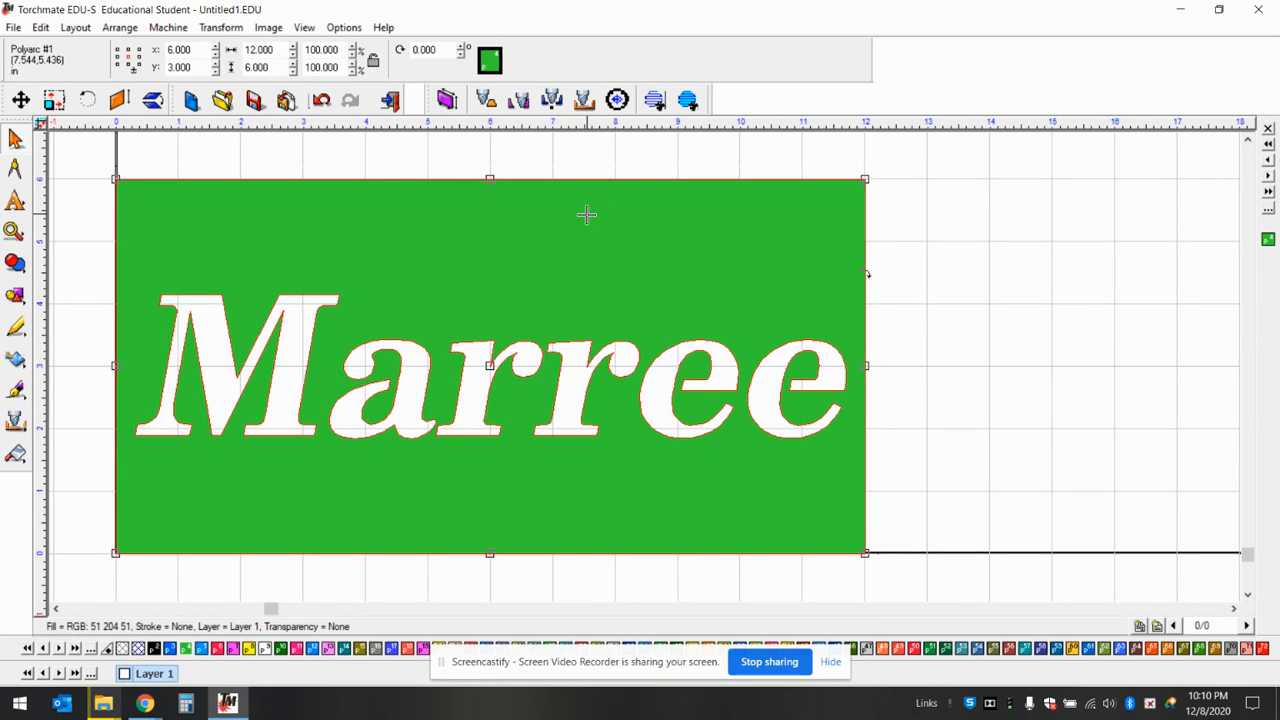
left_click(181, 27)
mouse_move(220, 30)
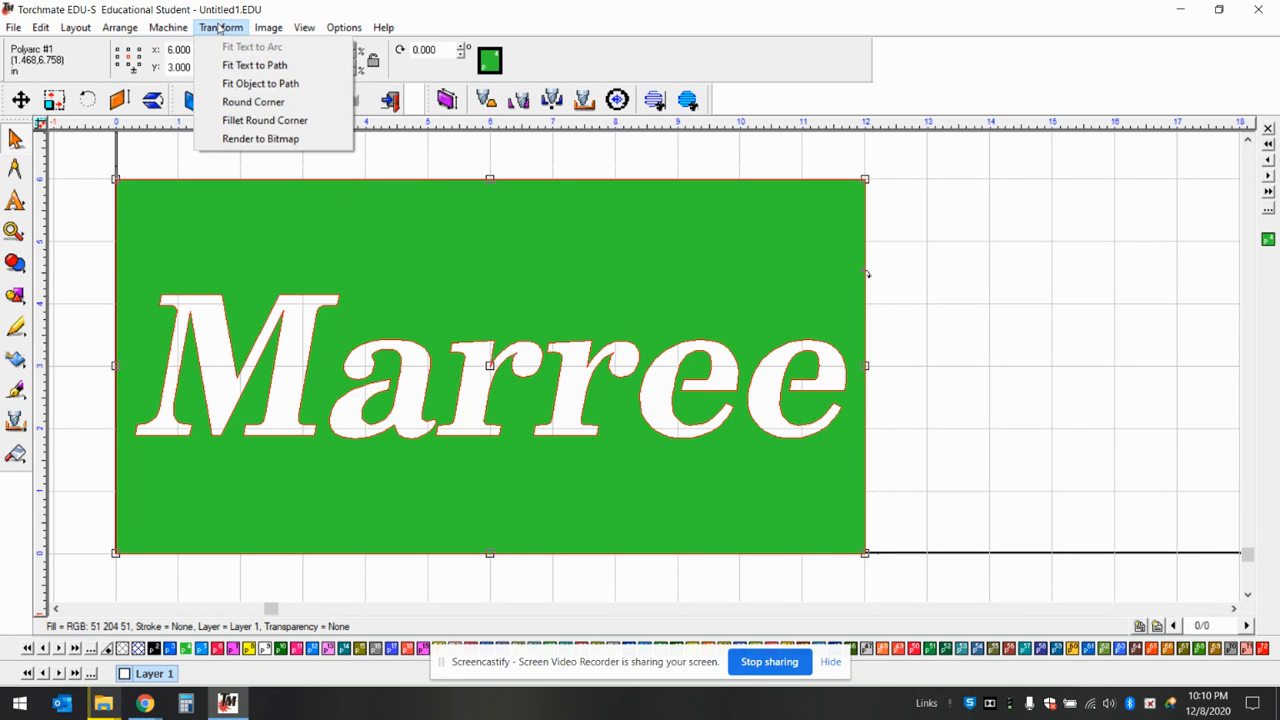
left_click(250, 102)
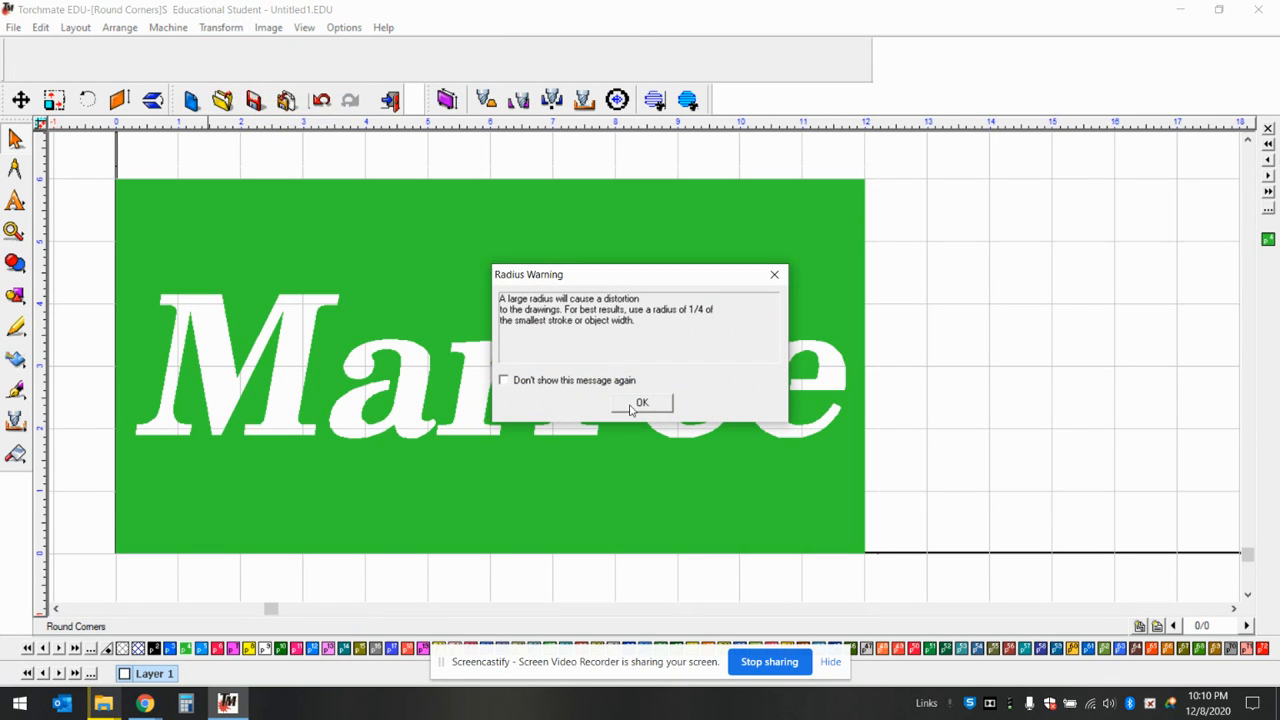
left_click(638, 403)
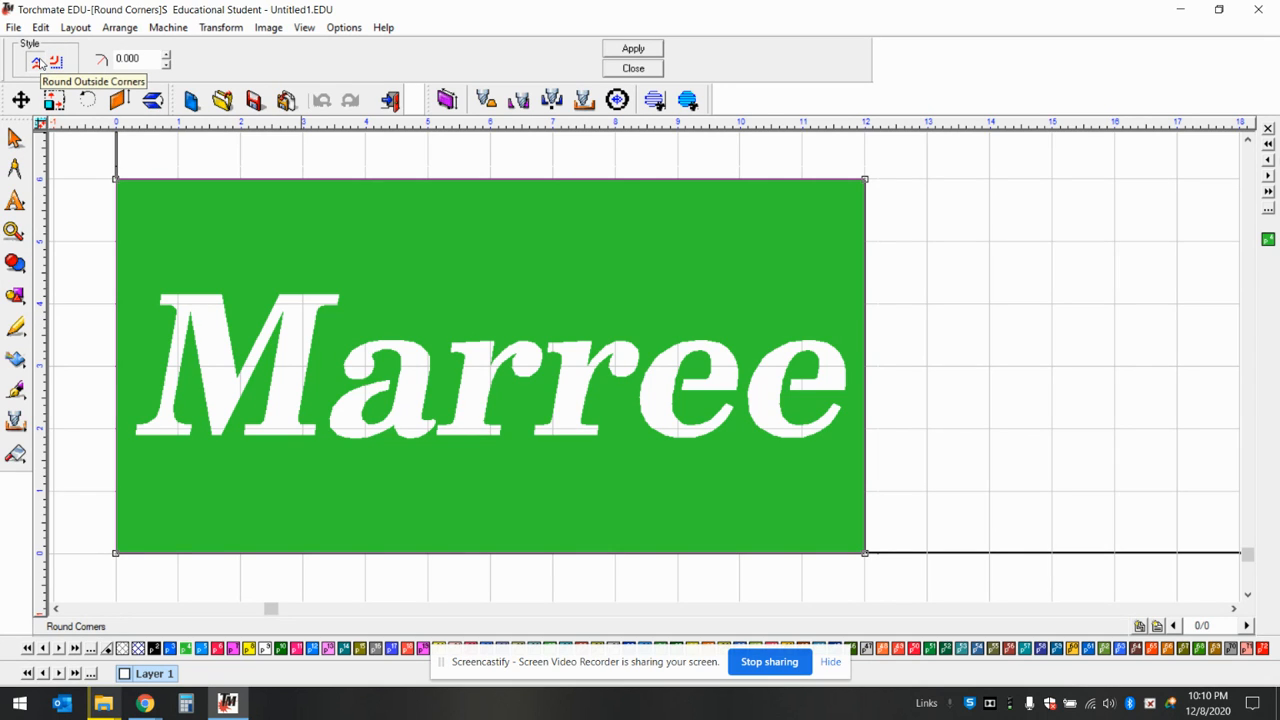
double_click(146, 58)
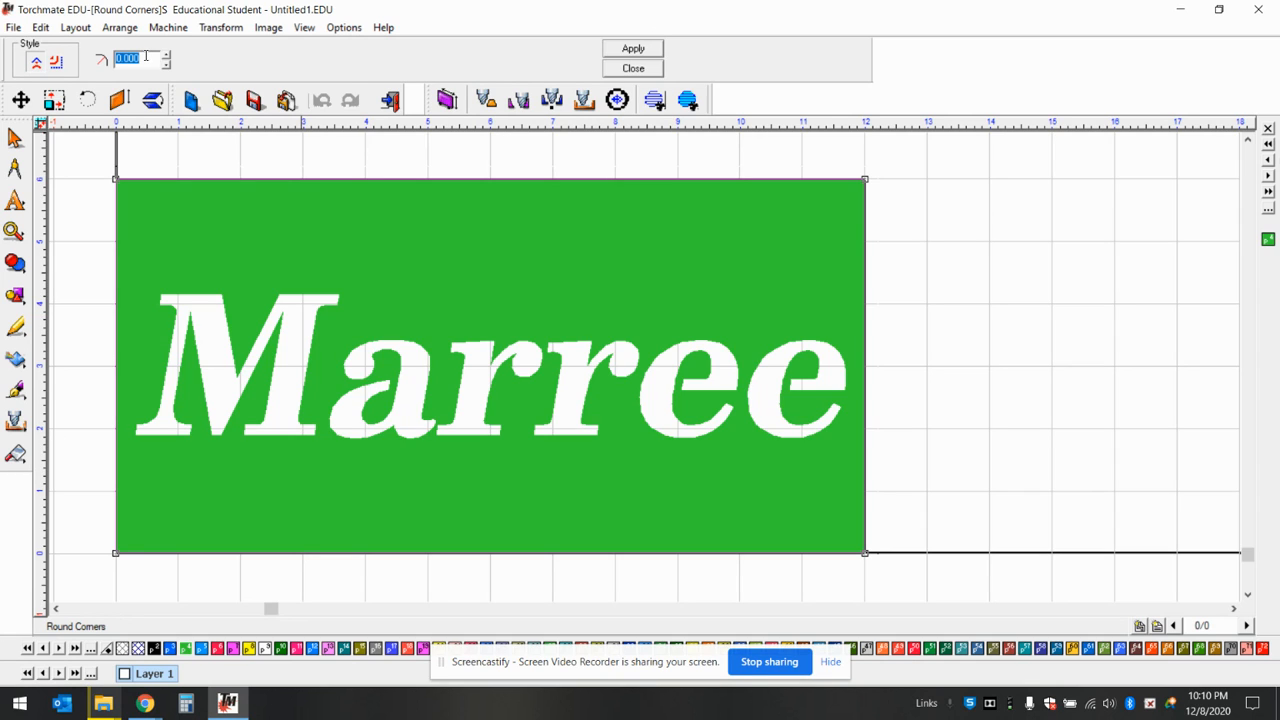
key("BackSpace")
left_click(643, 49)
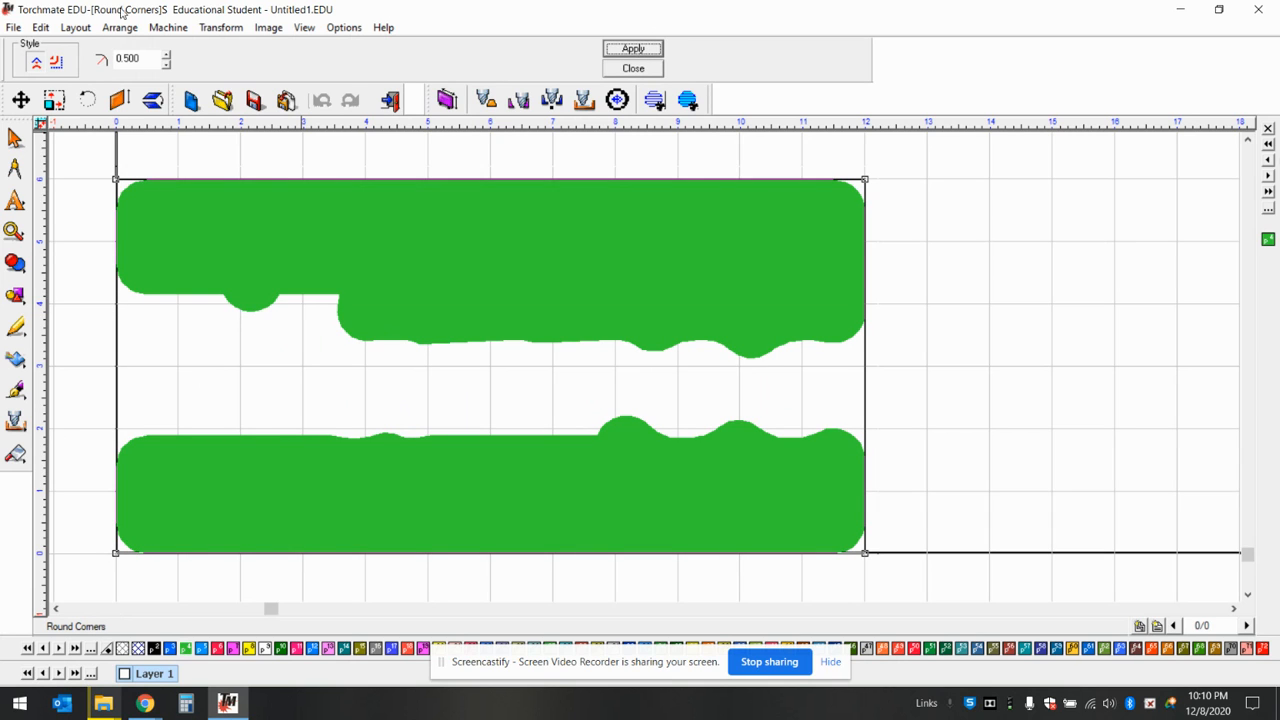
left_click(633, 68)
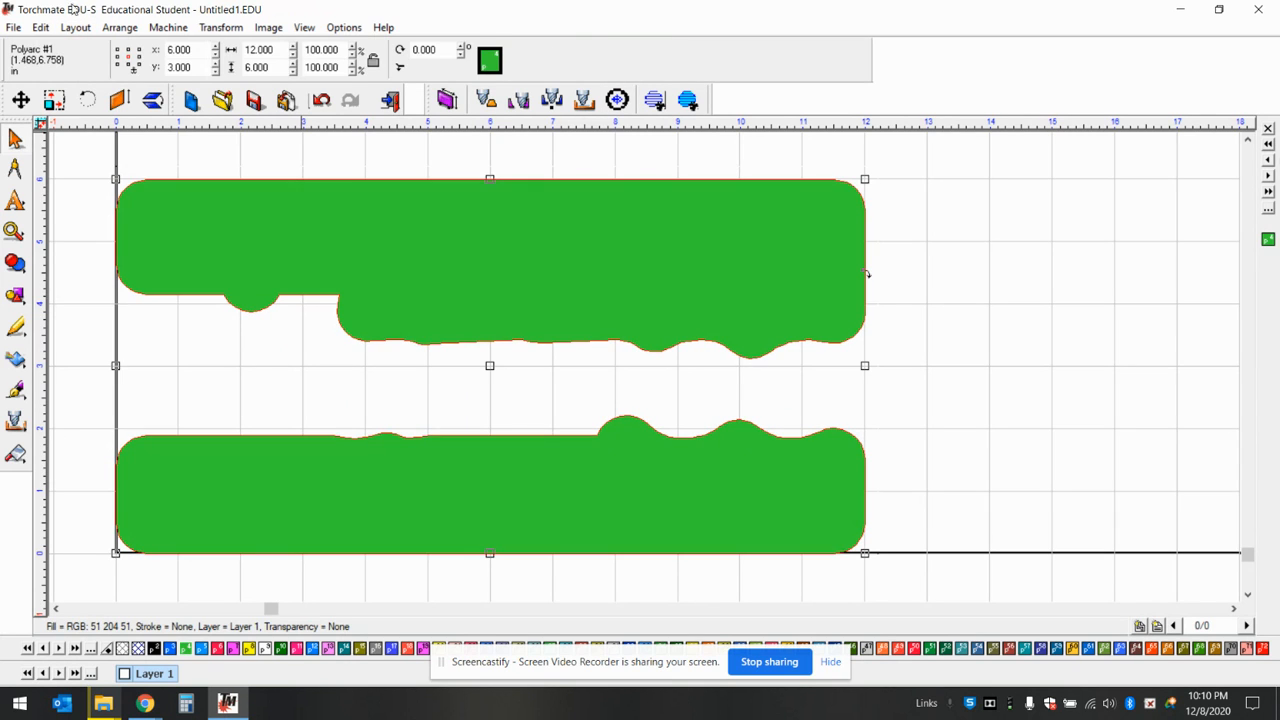
Undo the corner rounding on the name plate and deselect it
left_click(40, 27)
left_click(60, 46)
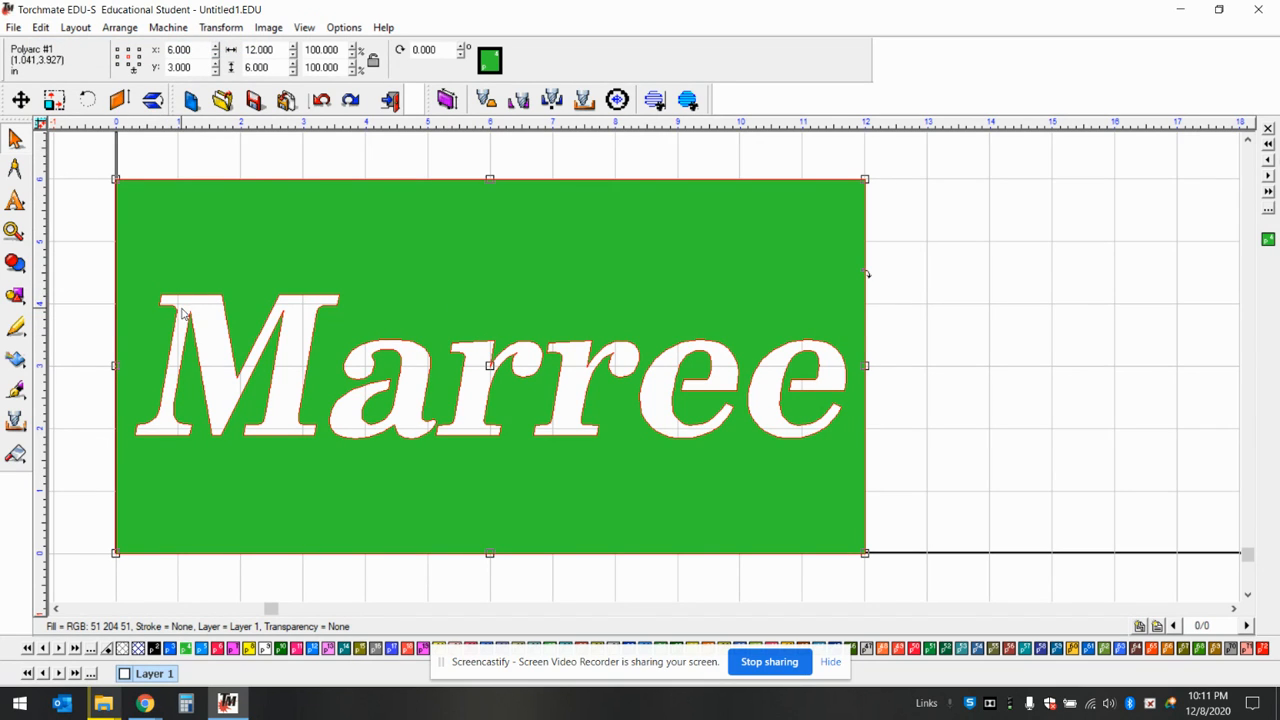
left_click(907, 407)
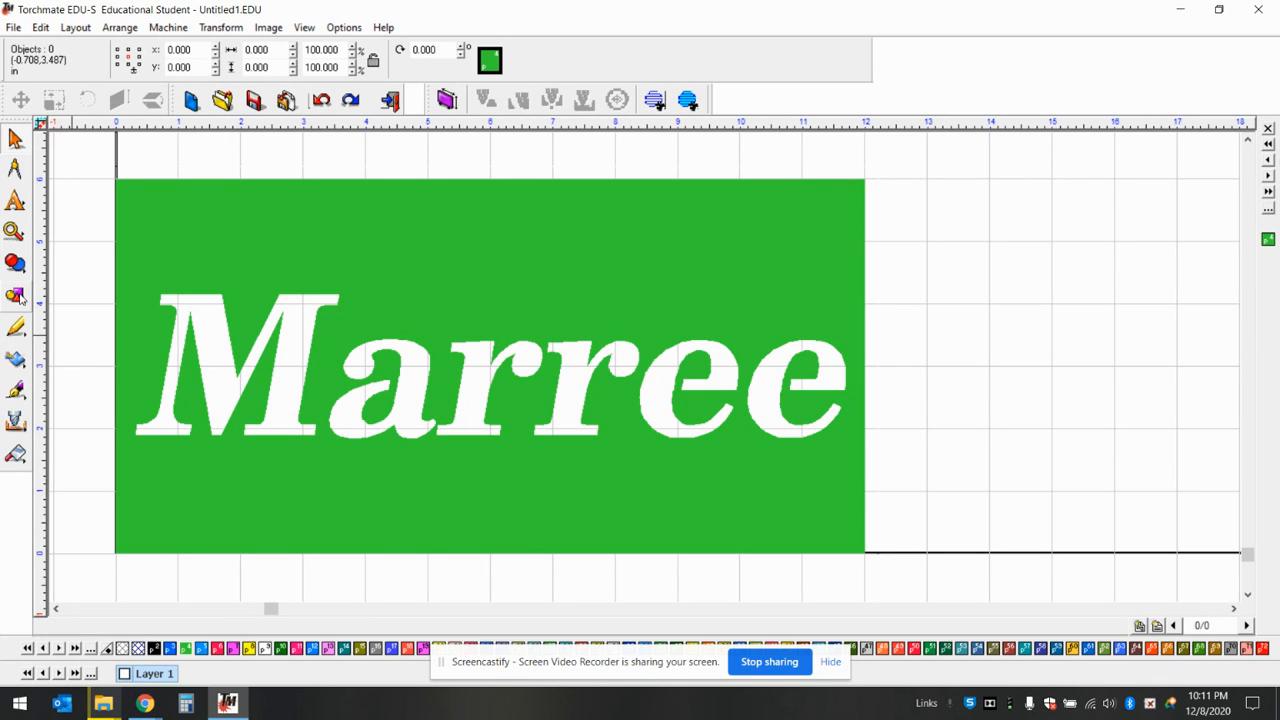
Draw a green rectangle about 2.6 by 2.4 inches in the empty area to the right of the plate and select it
left_click(15, 295)
left_click(129, 300)
left_click_drag(951, 281, 1111, 431)
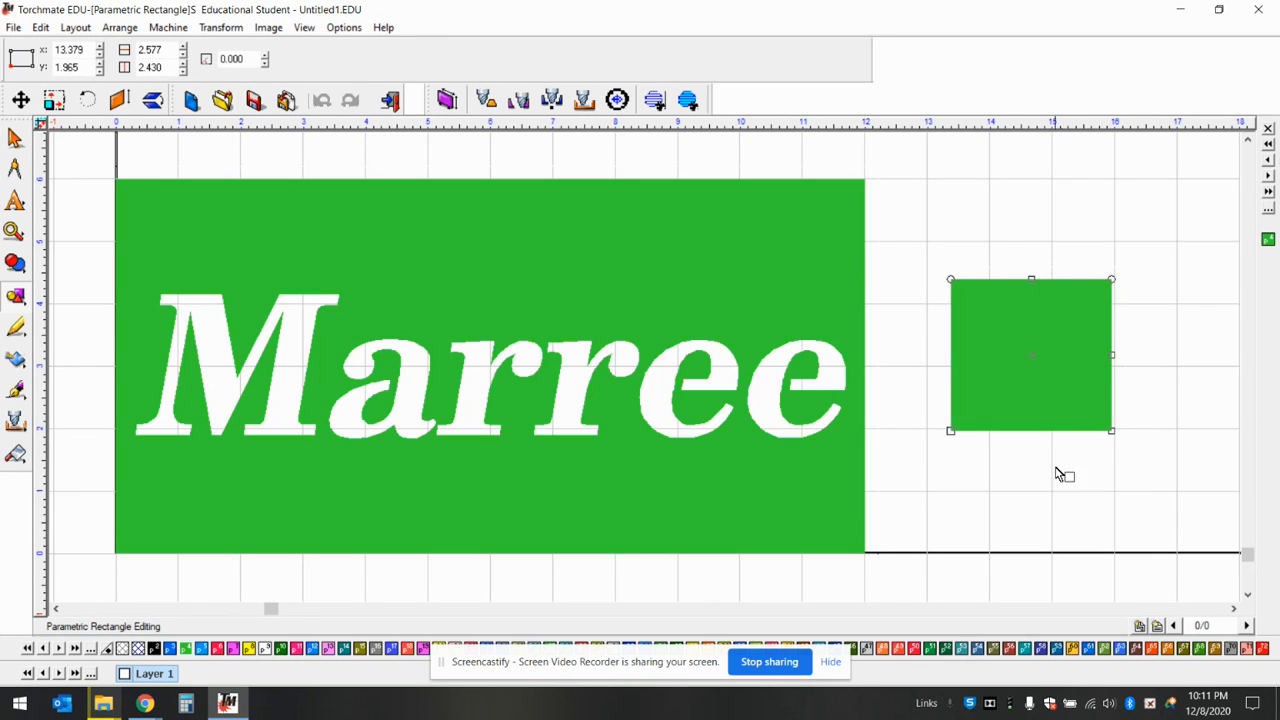
left_click(1048, 391)
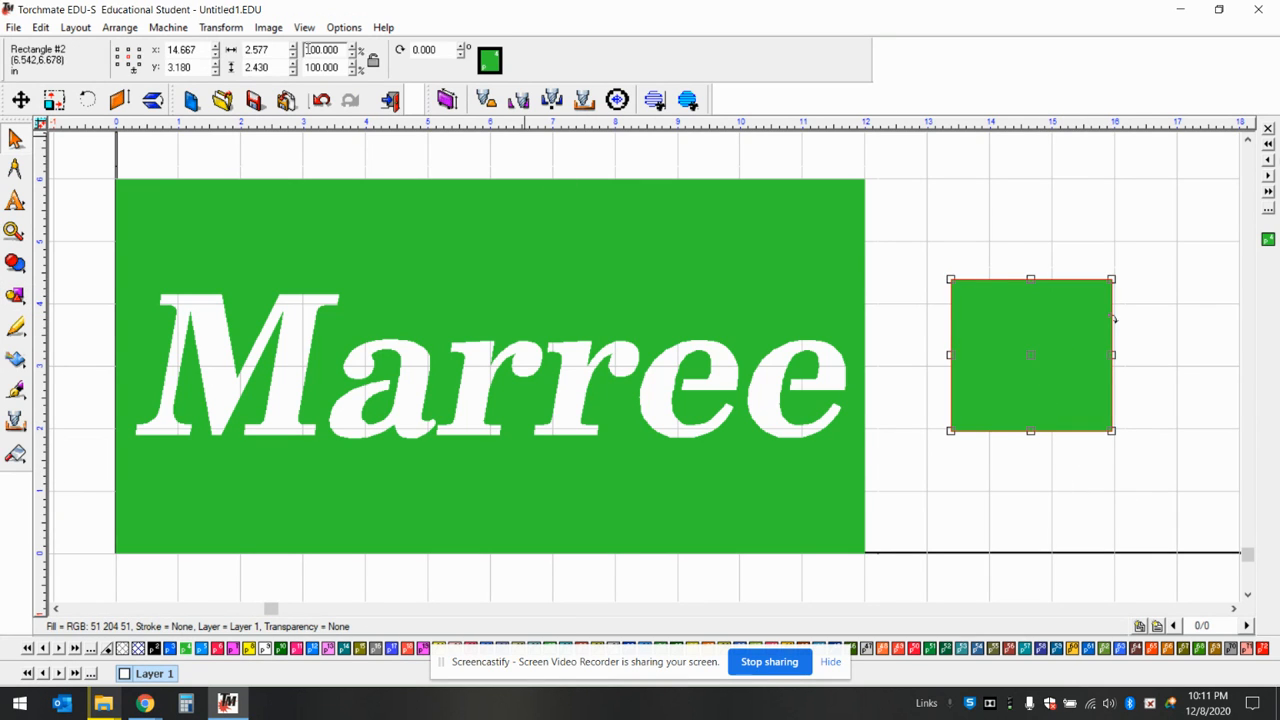
Round the corners of the small green rectangle beside the plate with a 0.5-inch radius
left_click(997, 206)
left_click(1027, 293)
left_click(190, 27)
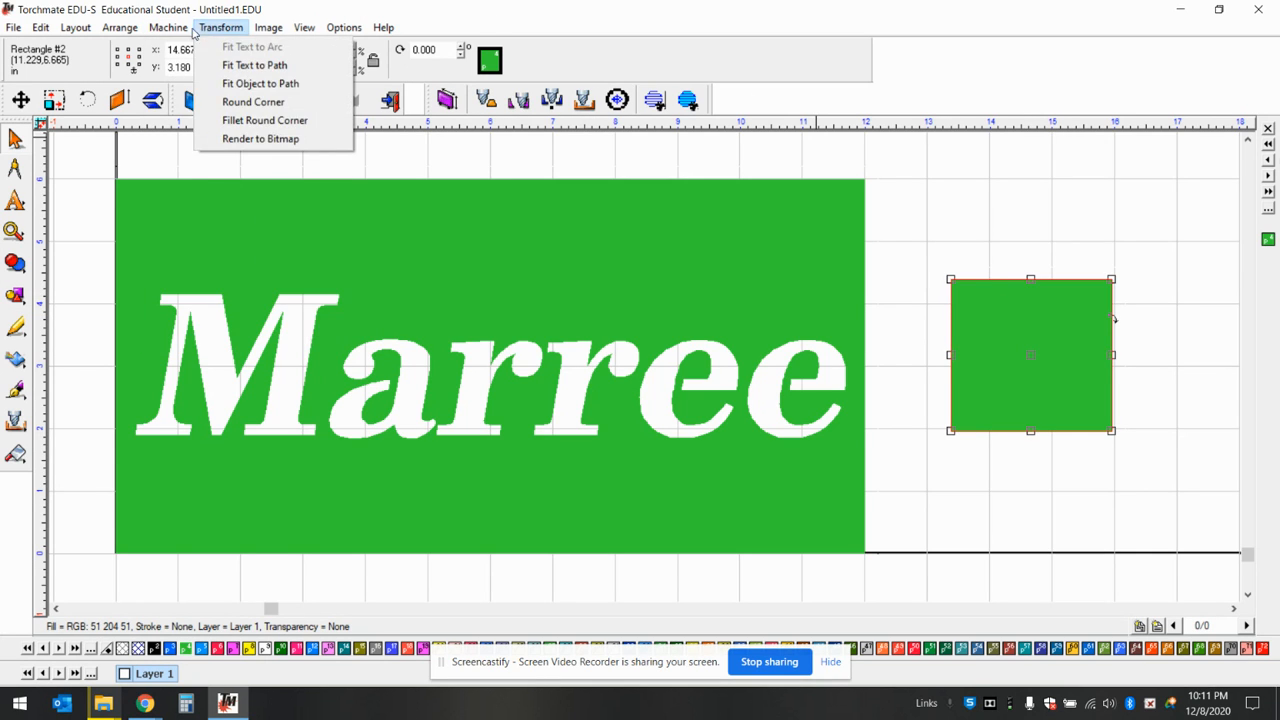
left_click(243, 101)
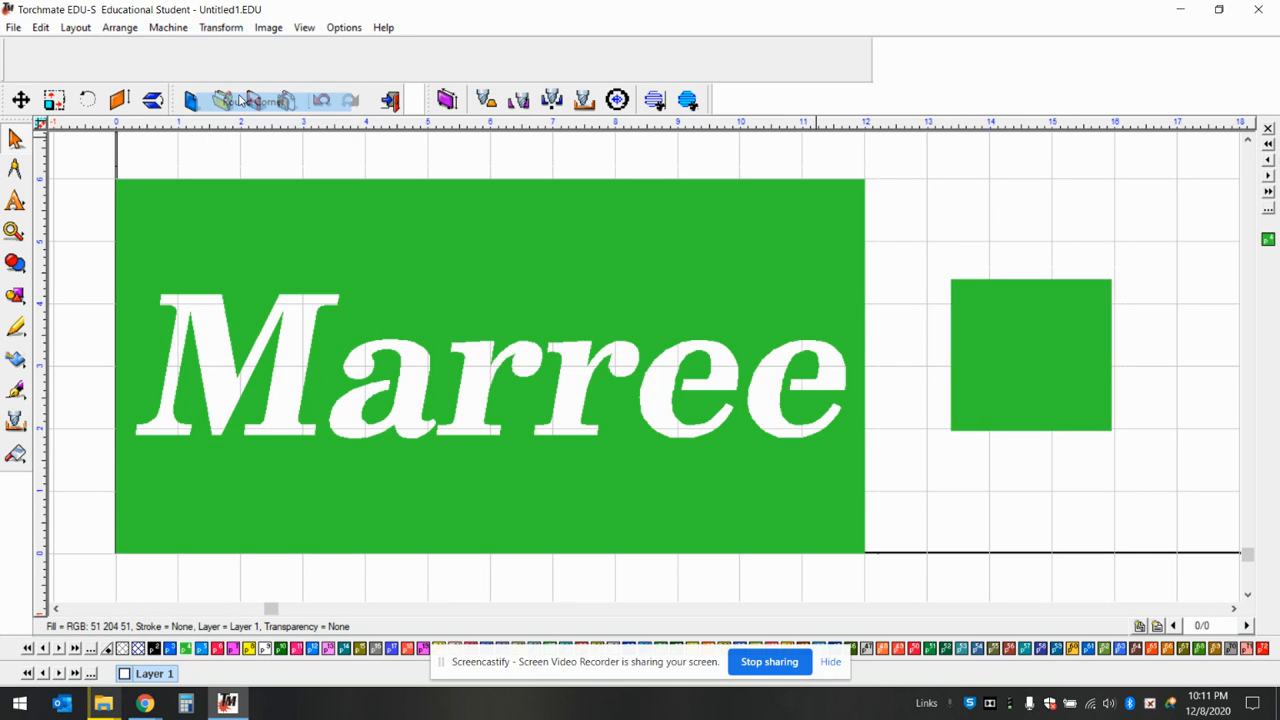
left_click(640, 402)
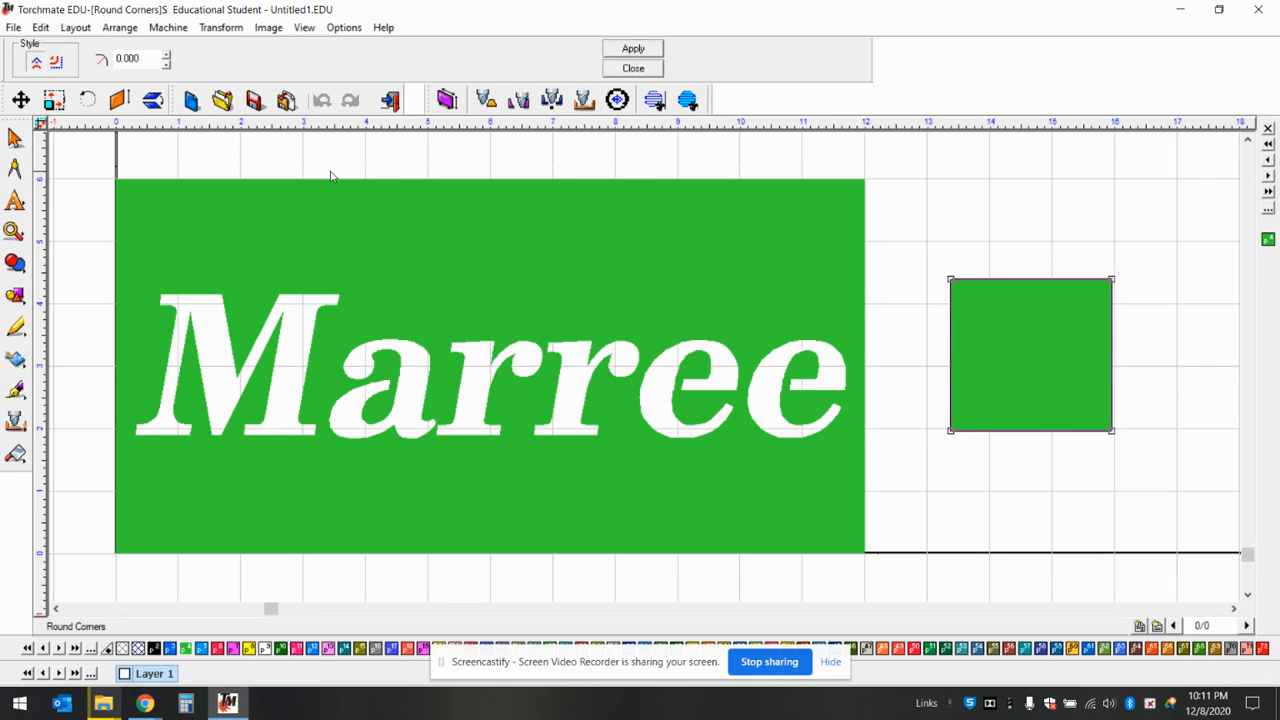
double_click(152, 59)
key("BackSpace")
left_click(633, 49)
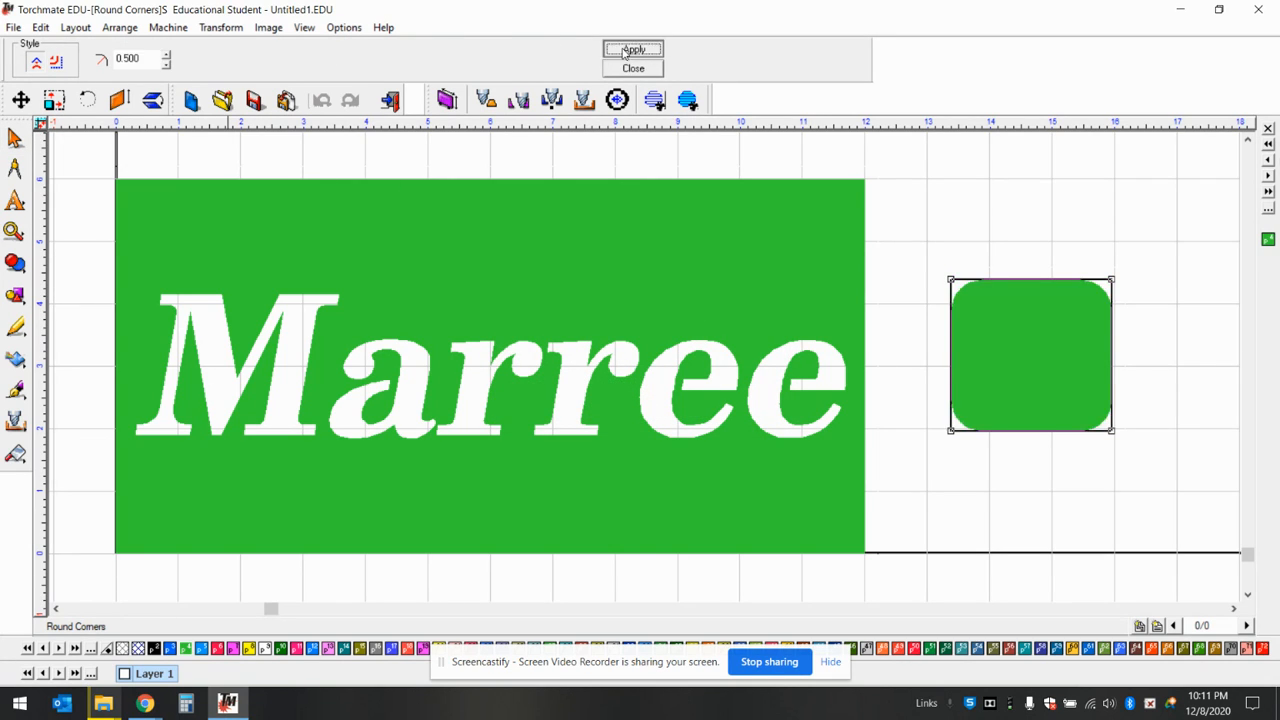
left_click(1127, 198)
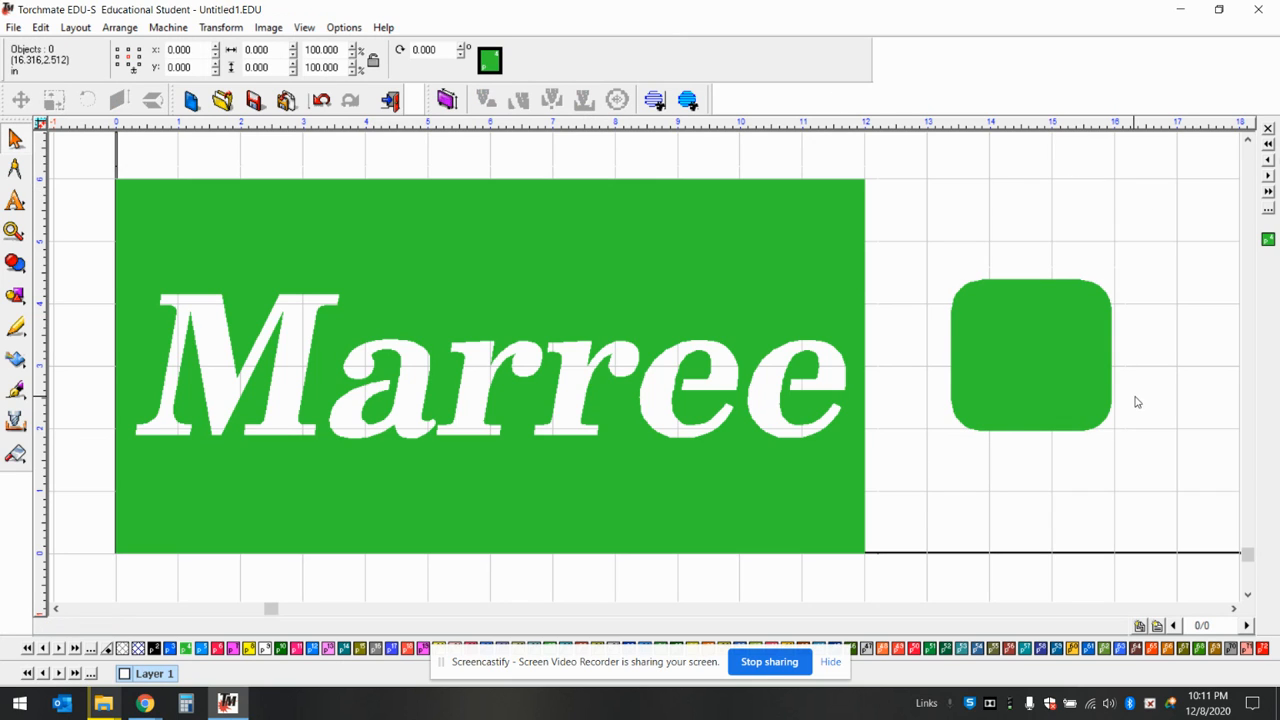
Delete the rounded practice rectangle beside the name plate
left_click(1046, 378)
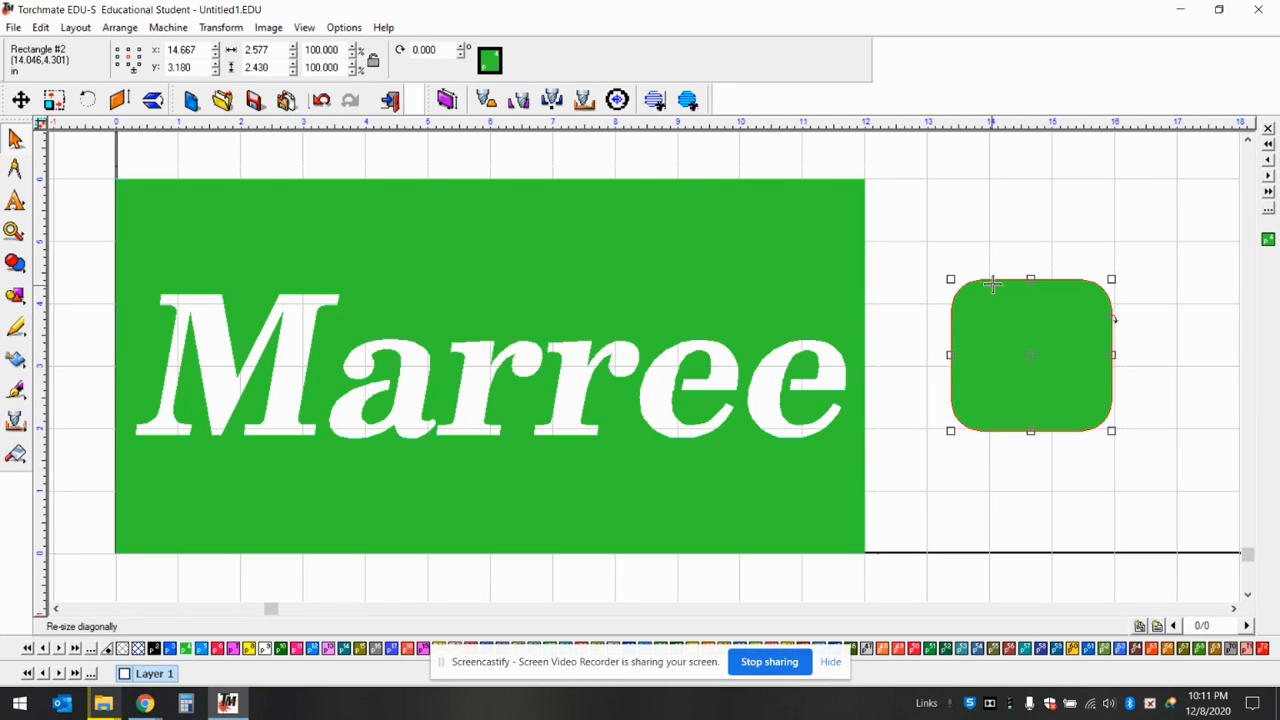
key("Delete")
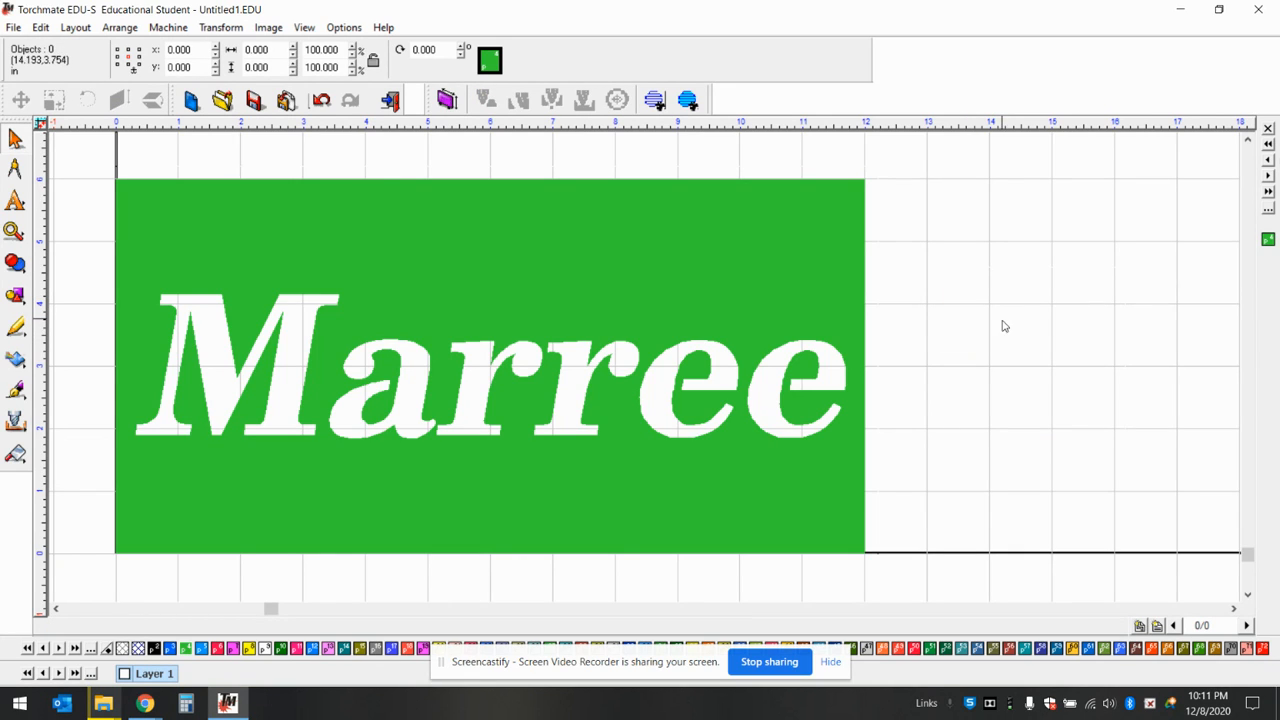
Create a male tool path for the name plate, deselect it, and display only the tool paths
left_click(722, 300)
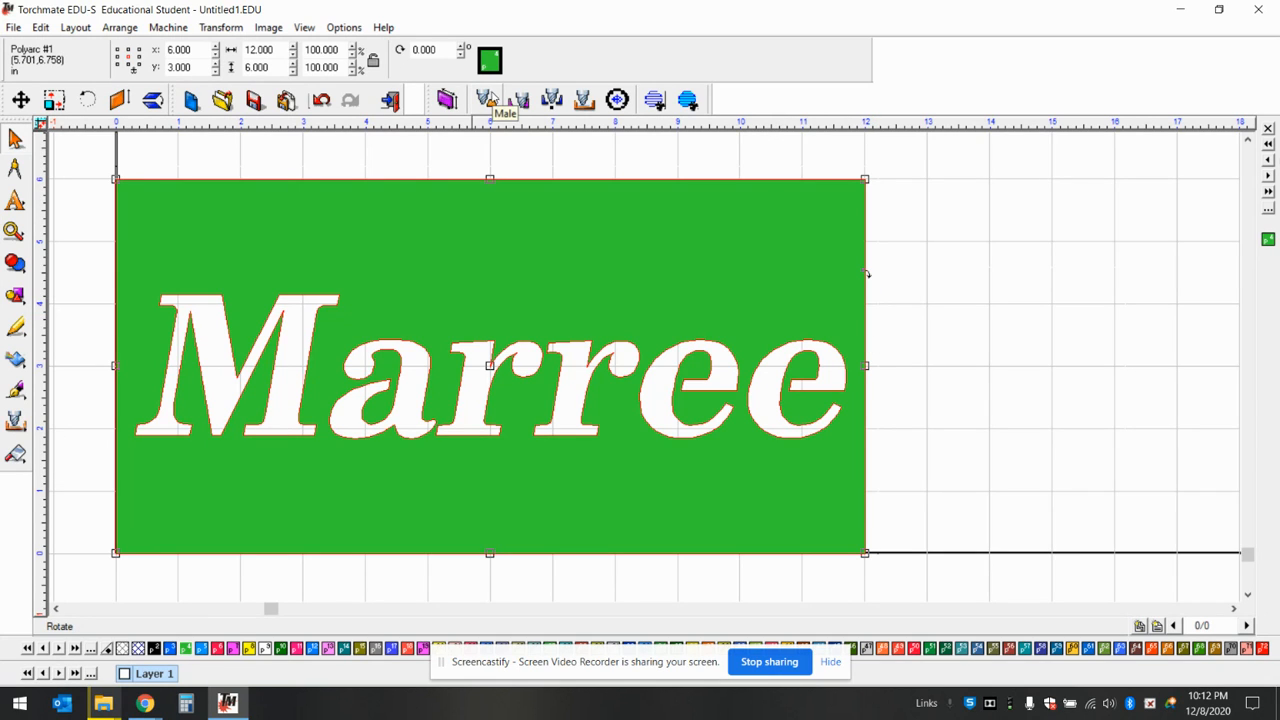
left_click(491, 99)
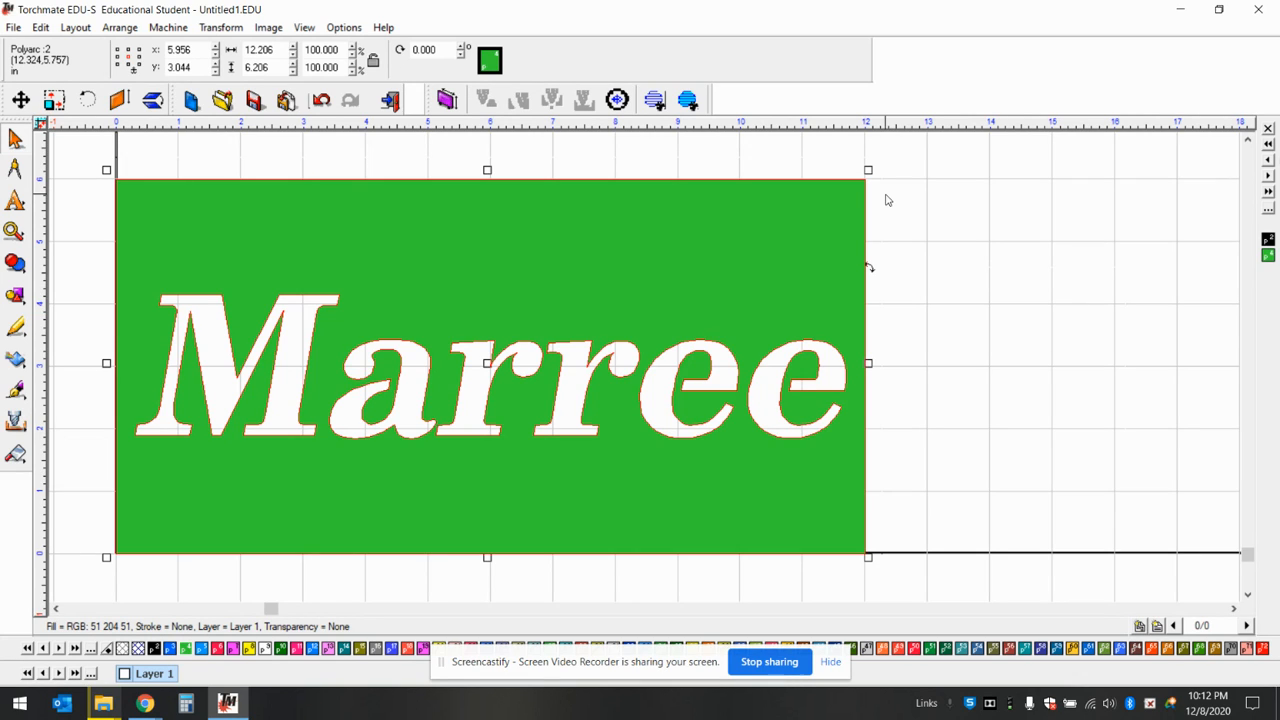
left_click(951, 234)
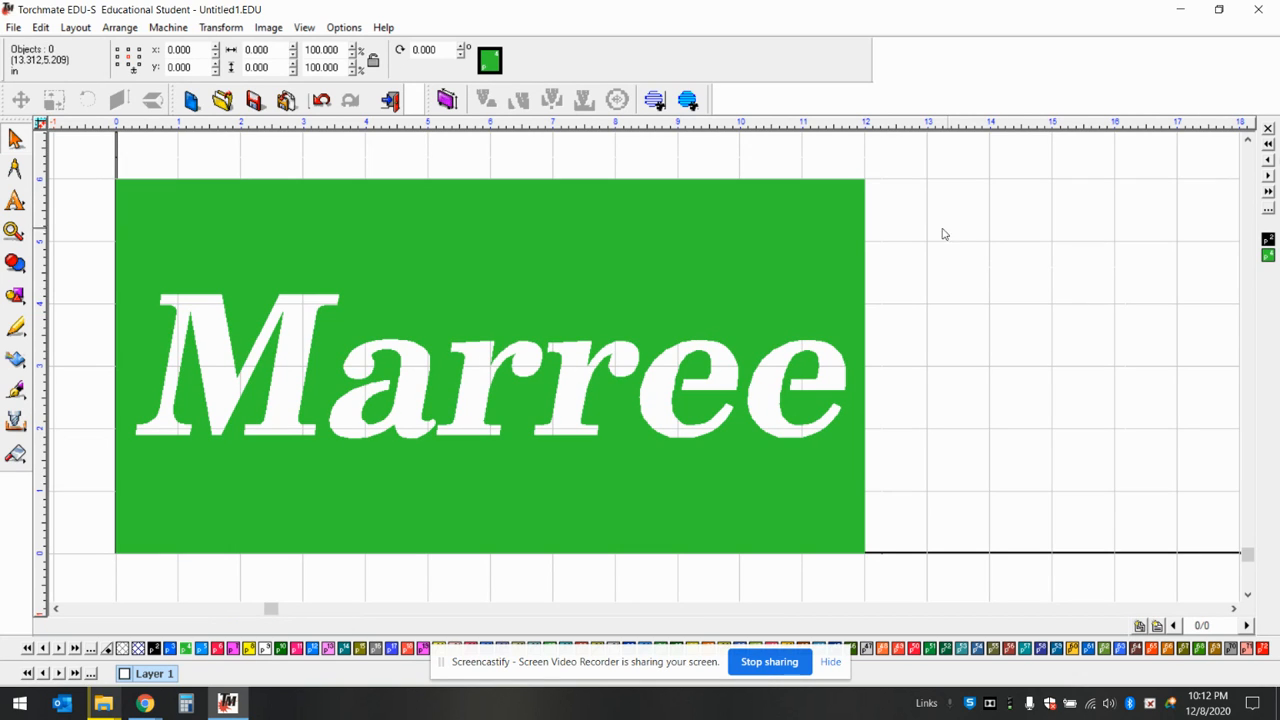
left_click(656, 101)
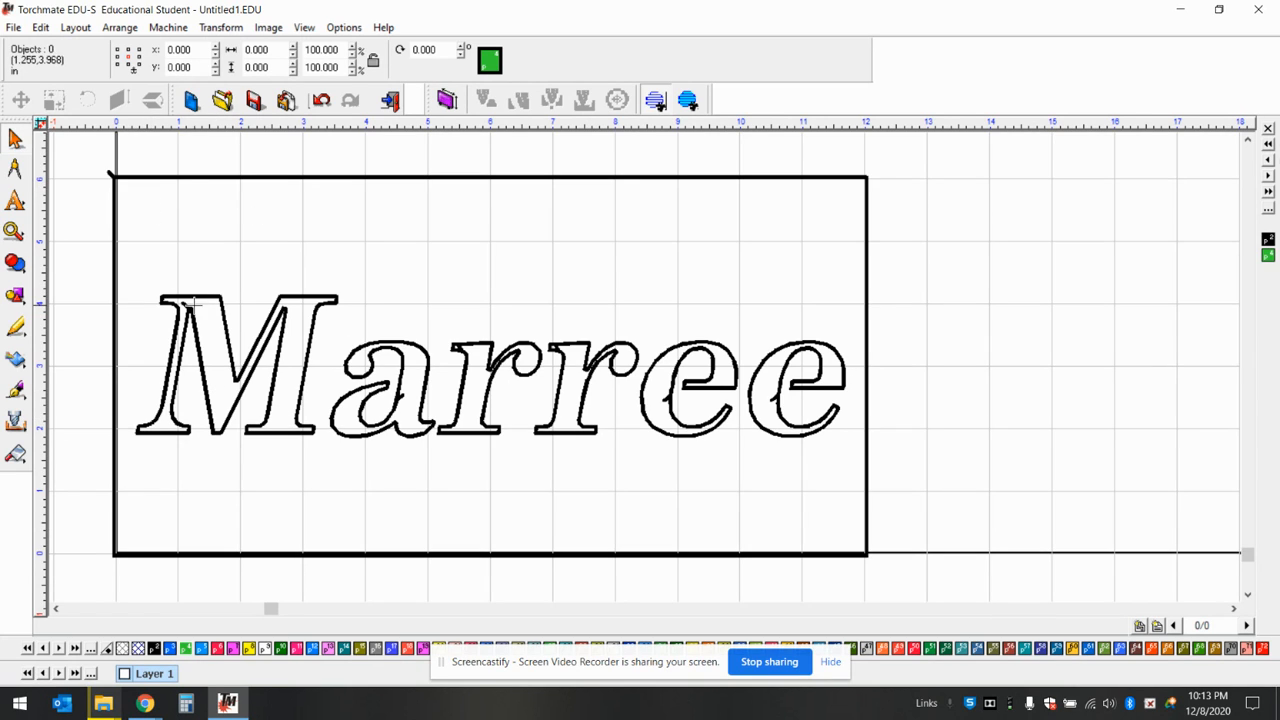
Examine the tool path's lead-ins inside the letters and at the plate's upper-left corner
scroll(194, 306, "up", 1)
scroll(867, 438, "down", 1)
scroll(541, 352, "up", 1)
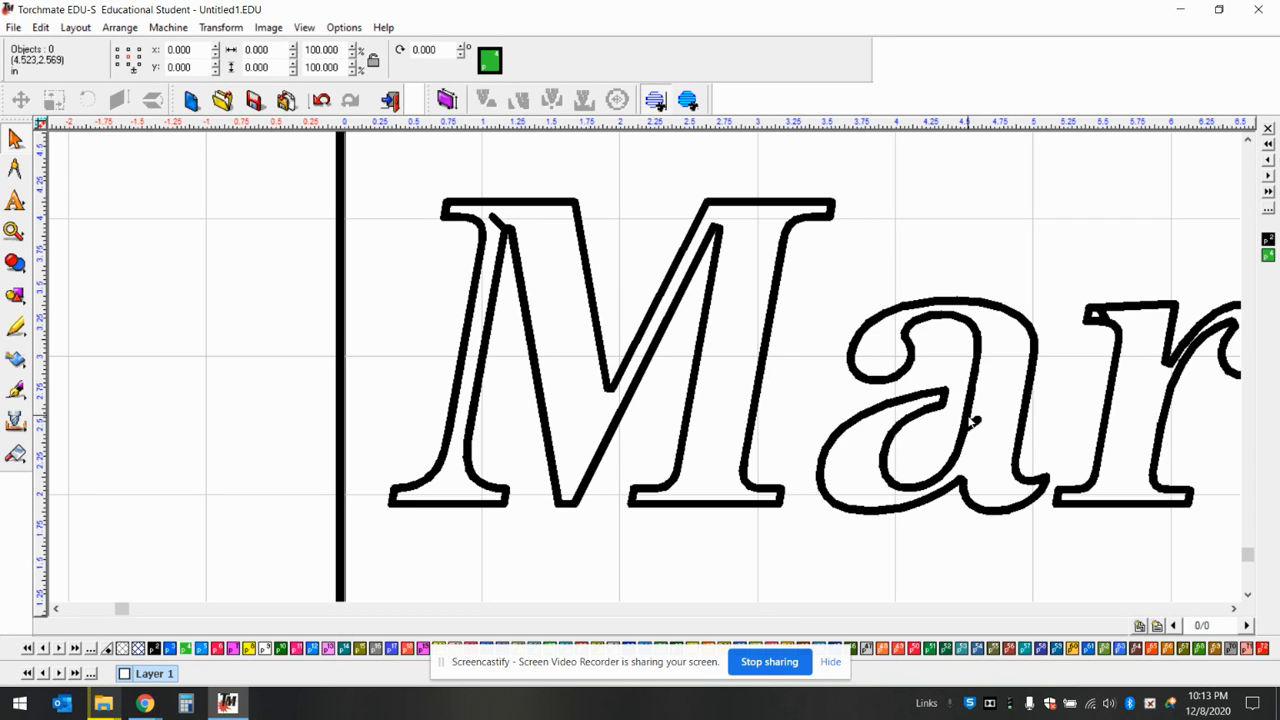
scroll(1103, 396, "down", 3)
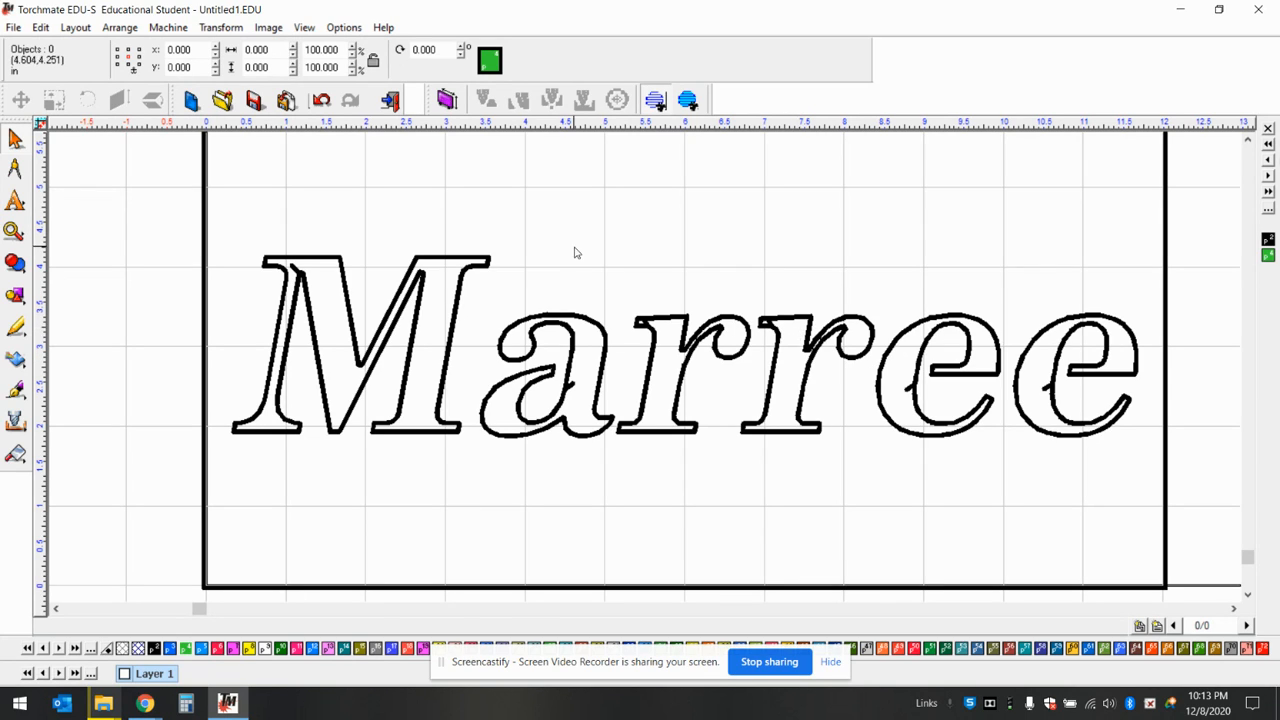
scroll(371, 183, "down", 3)
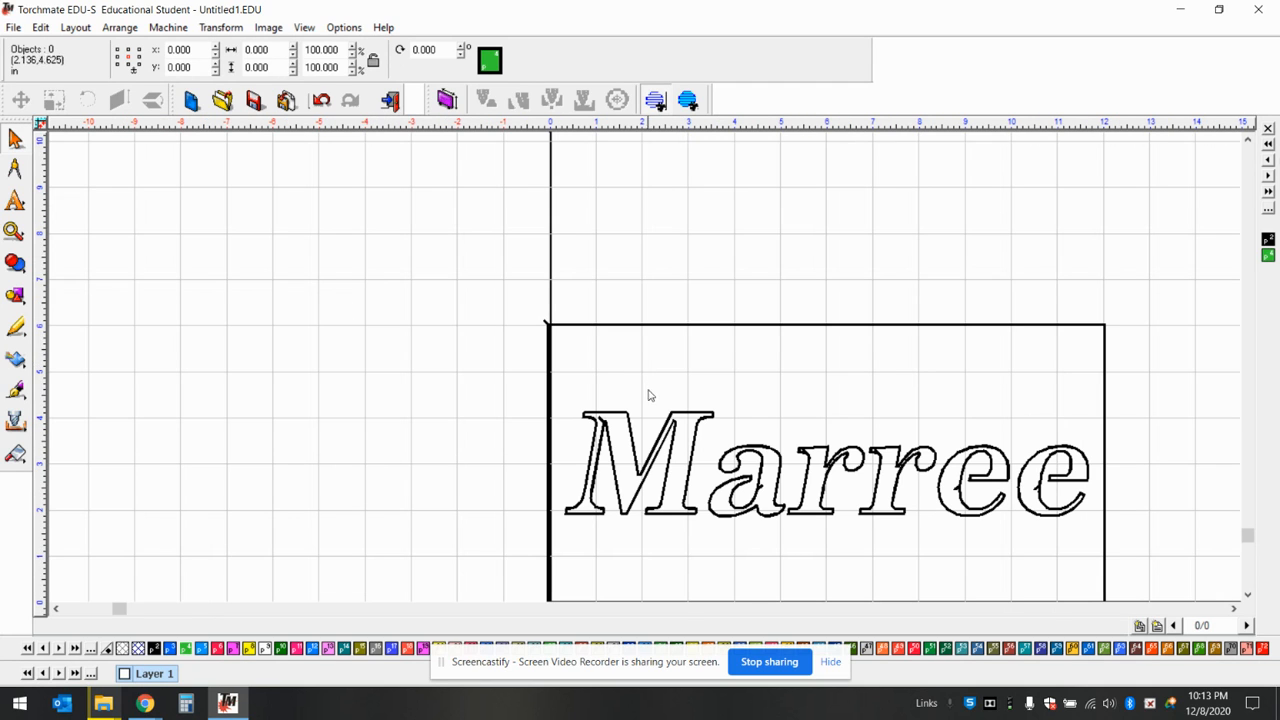
scroll(545, 322, "up", 2)
scroll(645, 372, "up", 2)
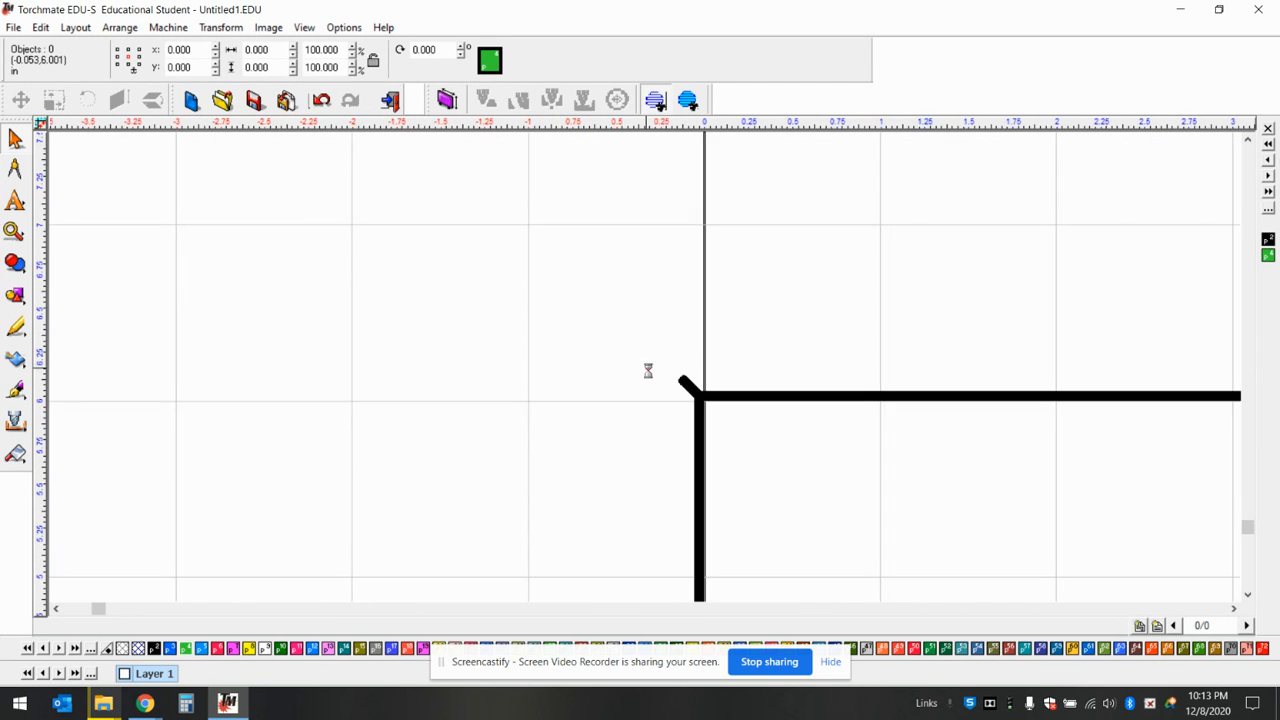
scroll(641, 349, "down", 3)
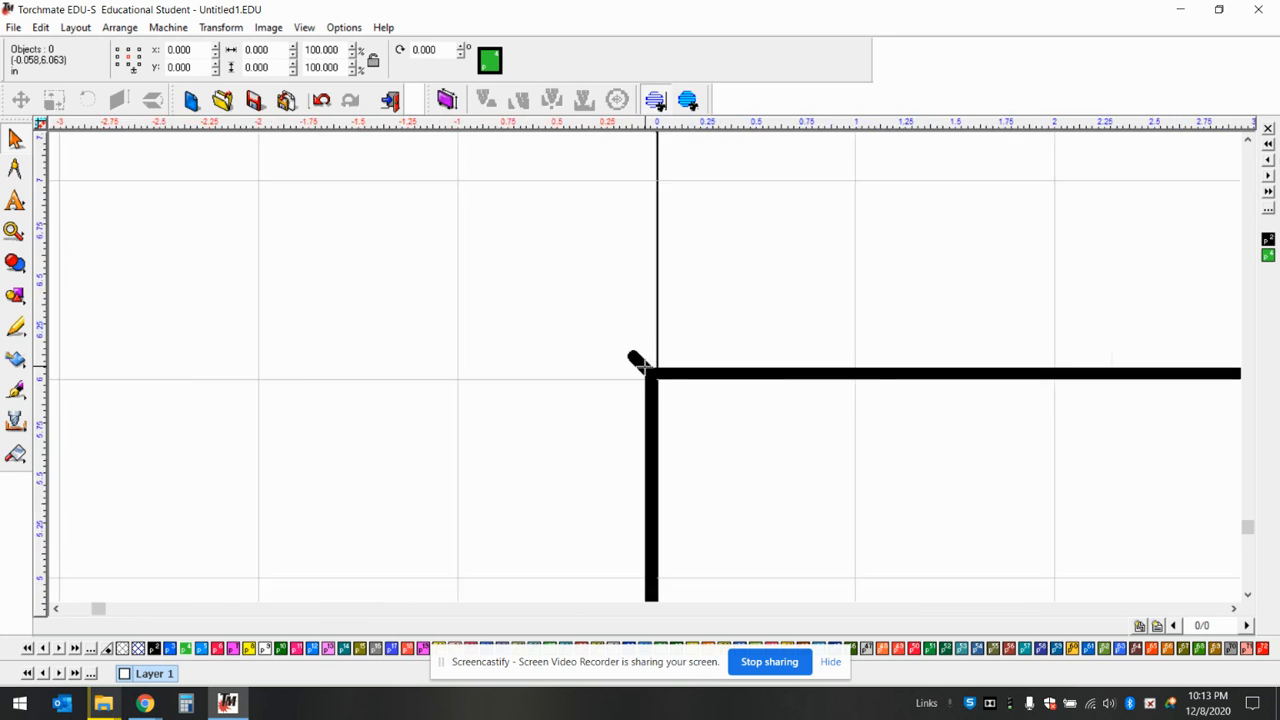
scroll(646, 371, "up", 2)
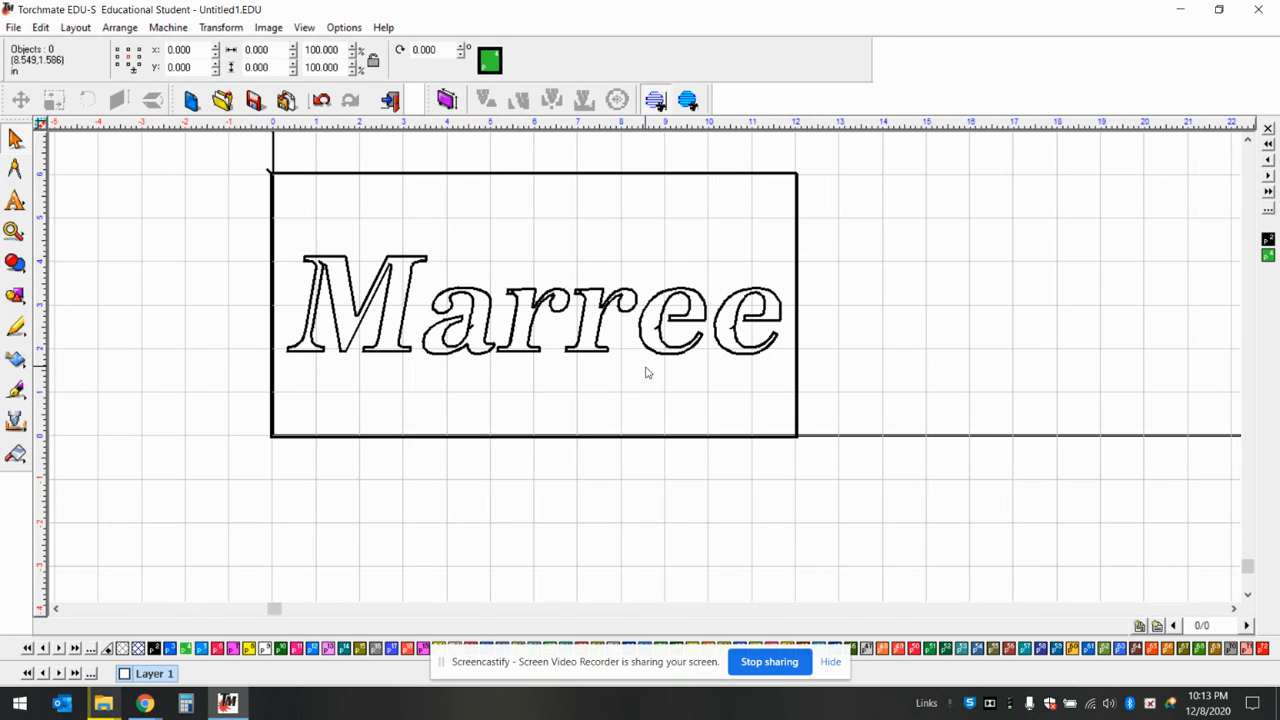
scroll(644, 368, "up", 1)
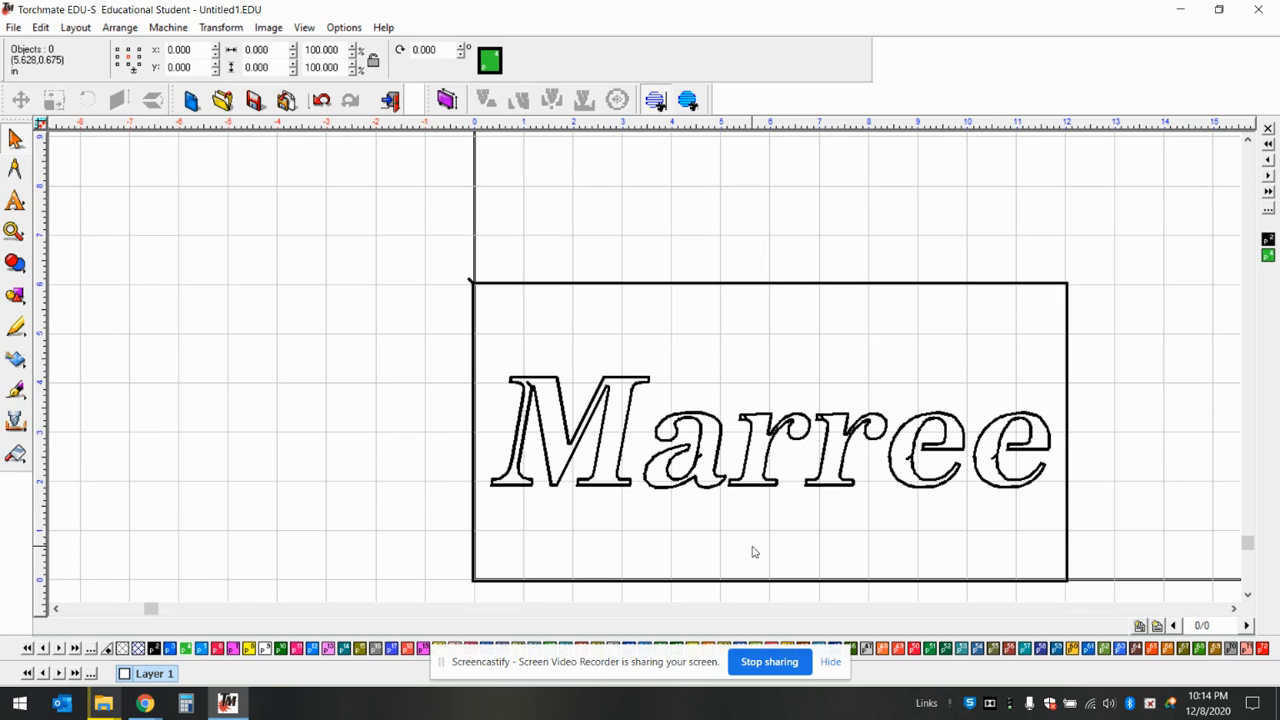
left_click(687, 101)
left_click(656, 101)
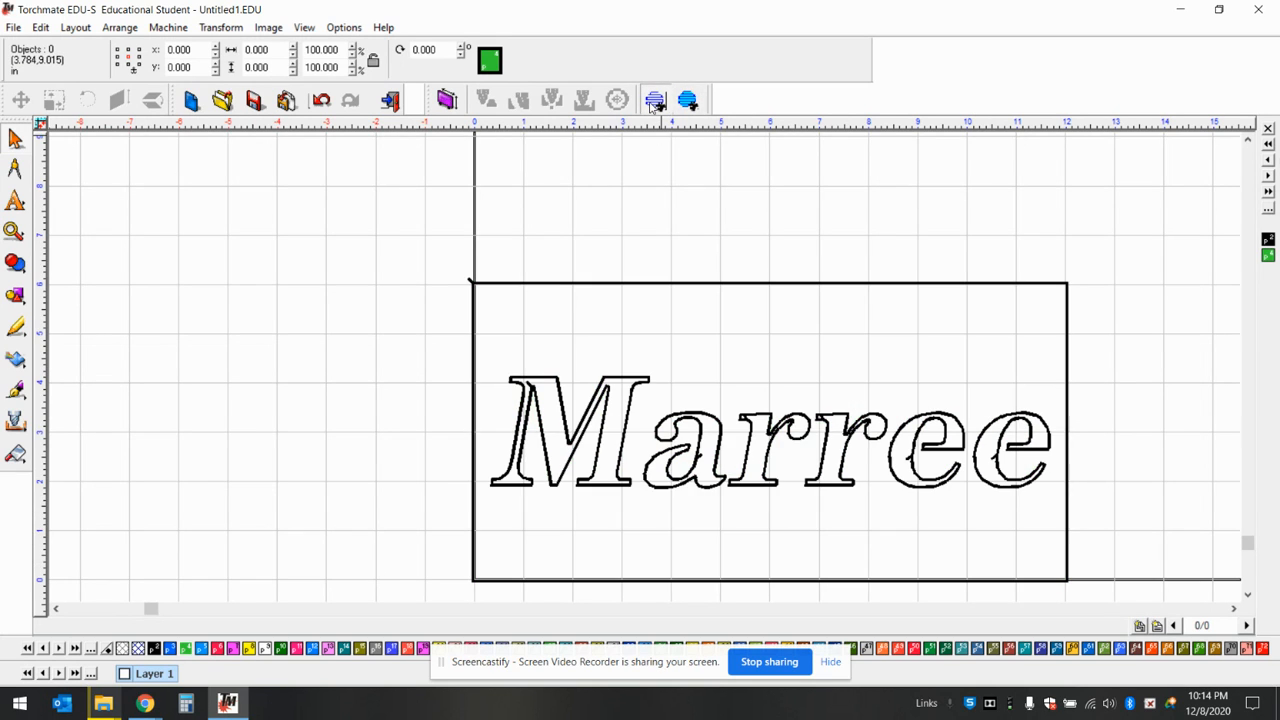
Position the tool path with its lower-left corner at X 0 and Y 0, and deselect it
left_click(745, 282)
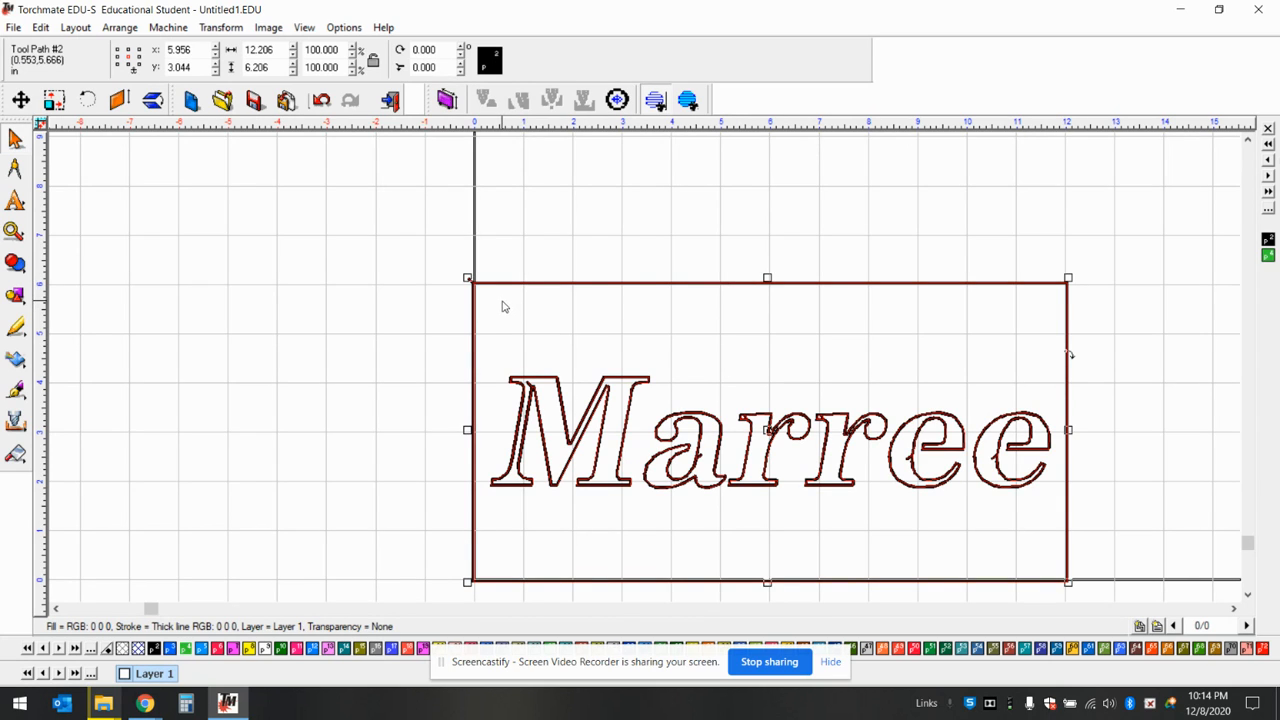
left_click(119, 67)
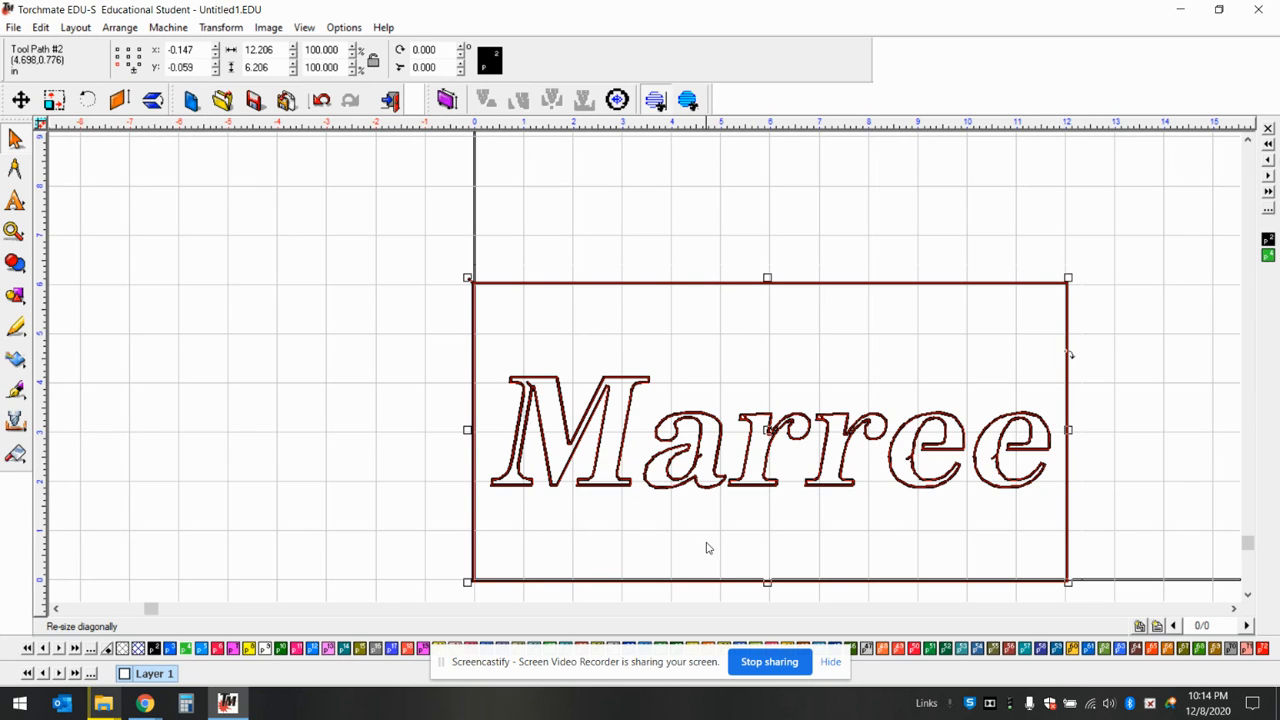
left_click(199, 50)
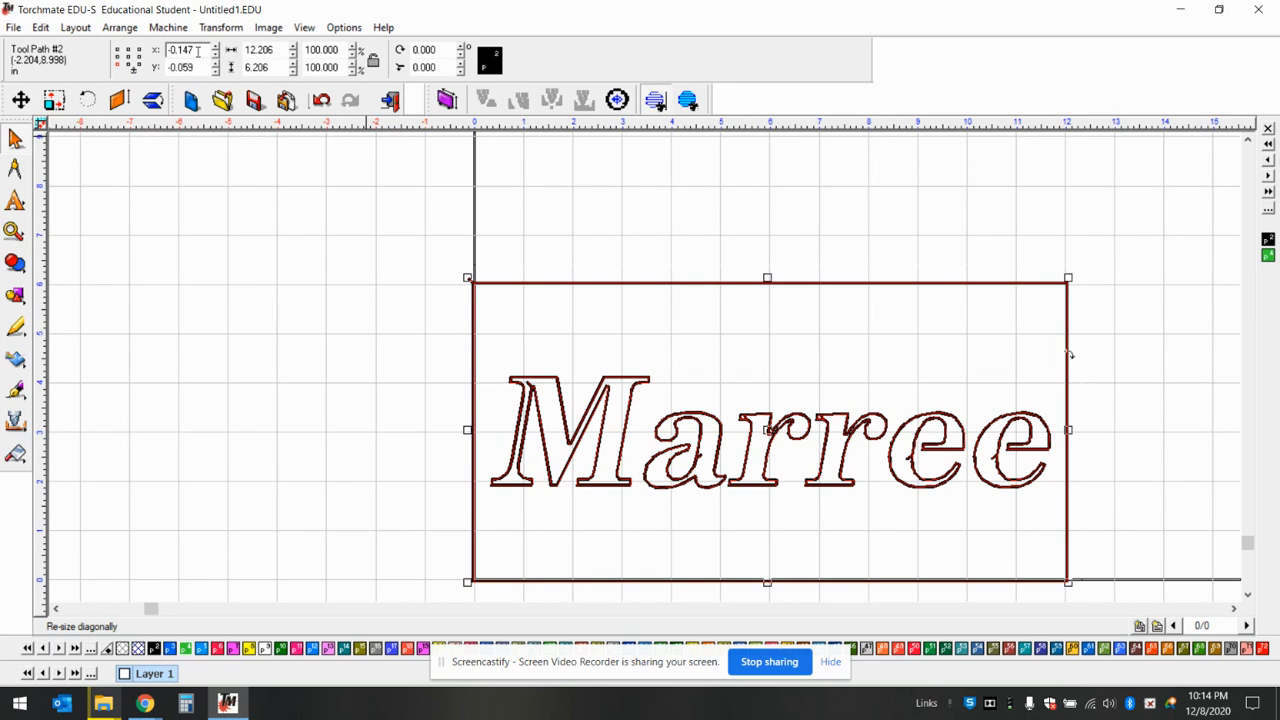
left_click(197, 67)
left_click(200, 48)
type("0")
key("Return")
left_click(201, 67)
type("0")
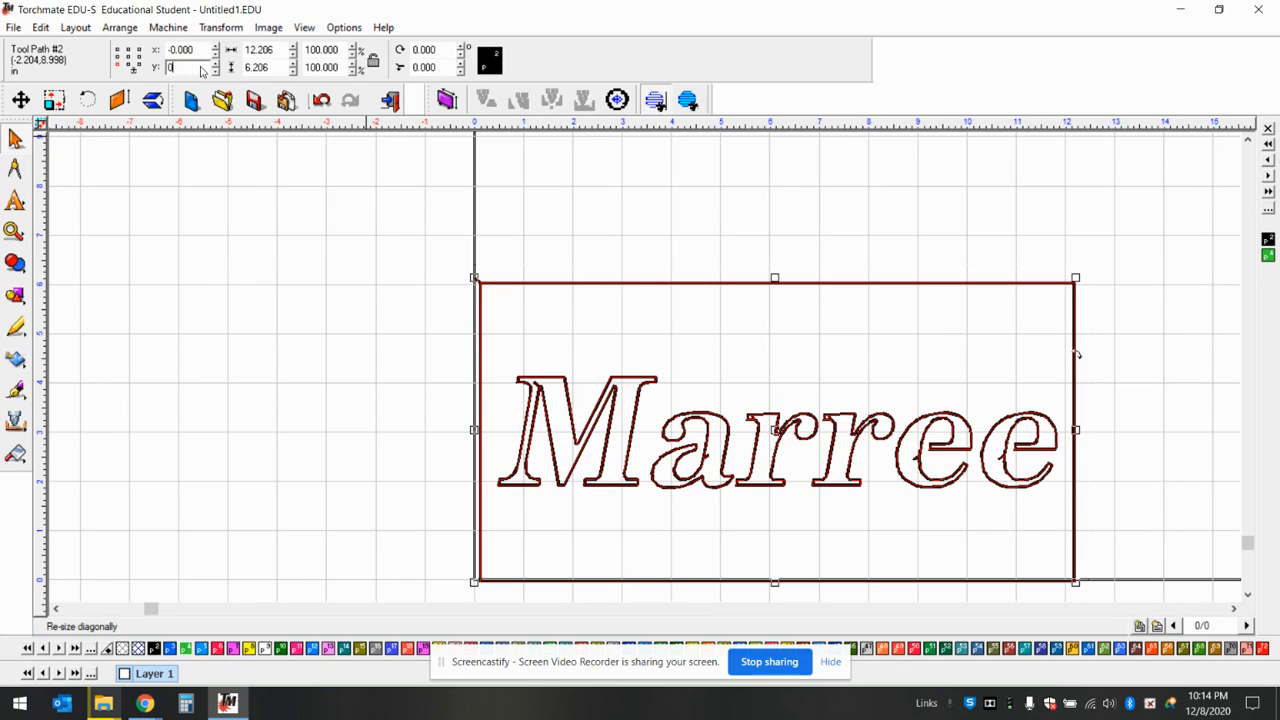
key("Return")
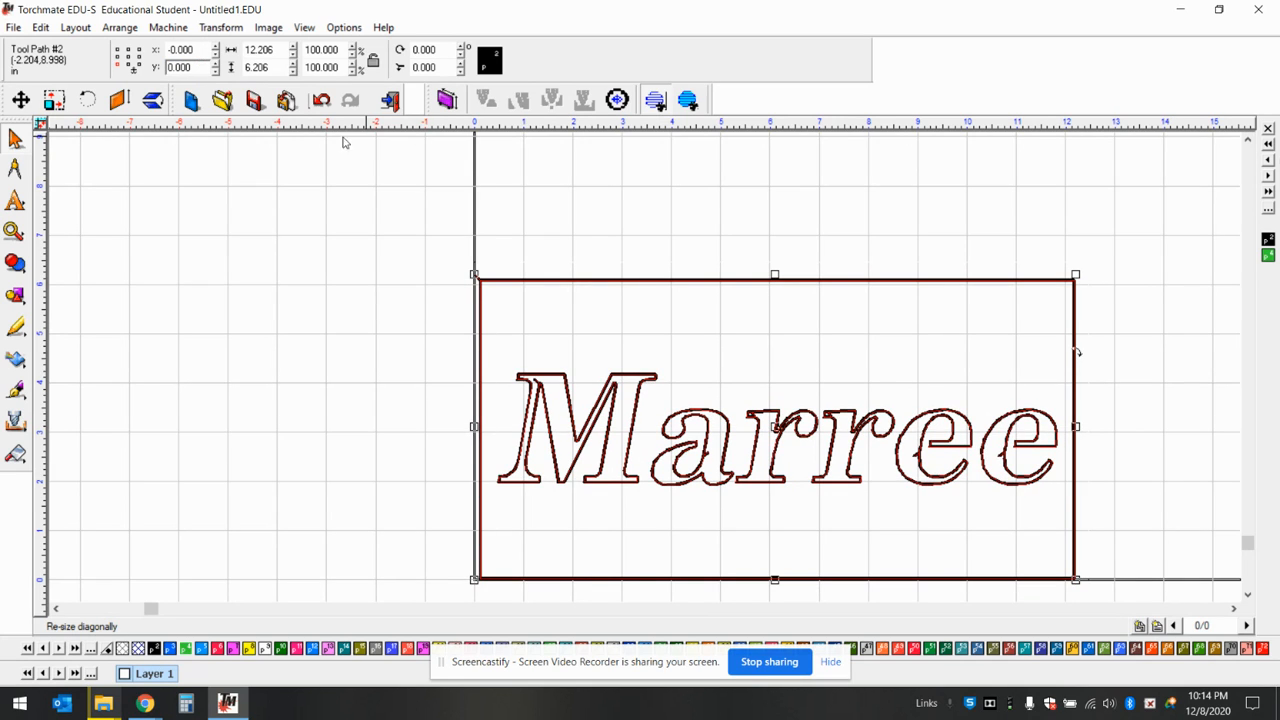
left_click(1111, 341)
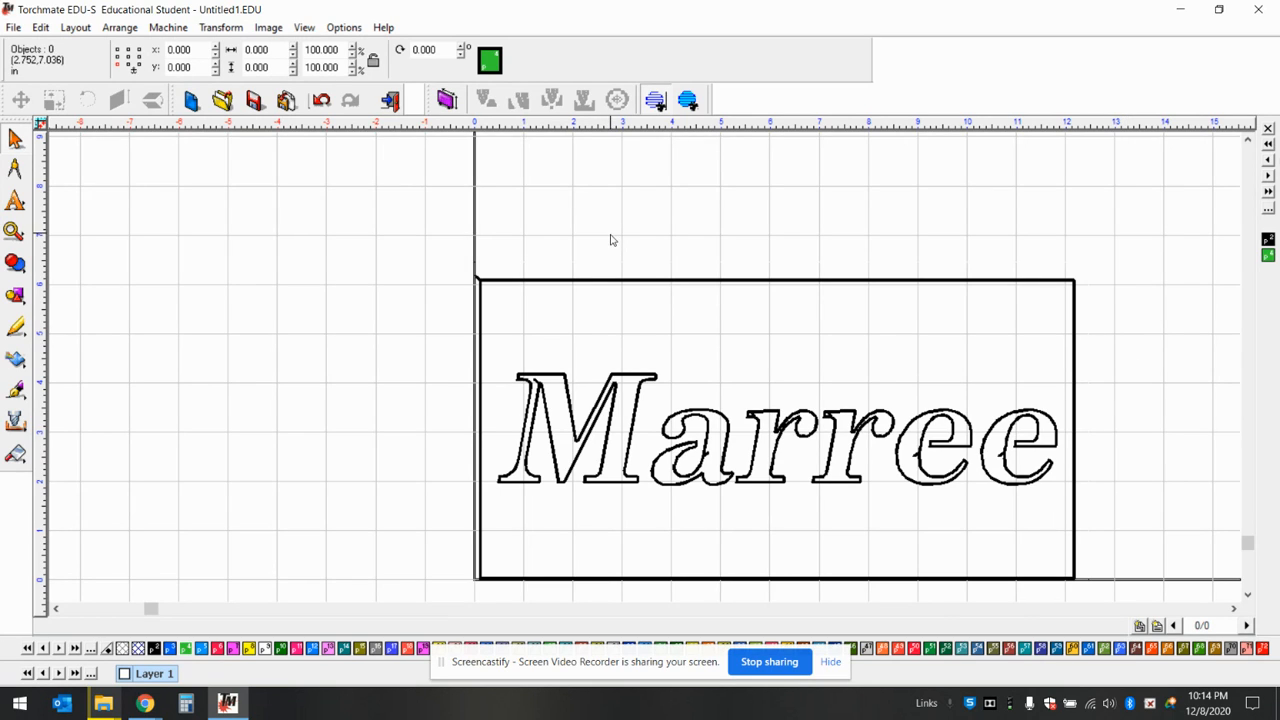
Save the drawing to the Desktop as an Educational Drawing, named with the plate's lettering followed by "nameplate"
left_click(12, 27)
left_click(52, 117)
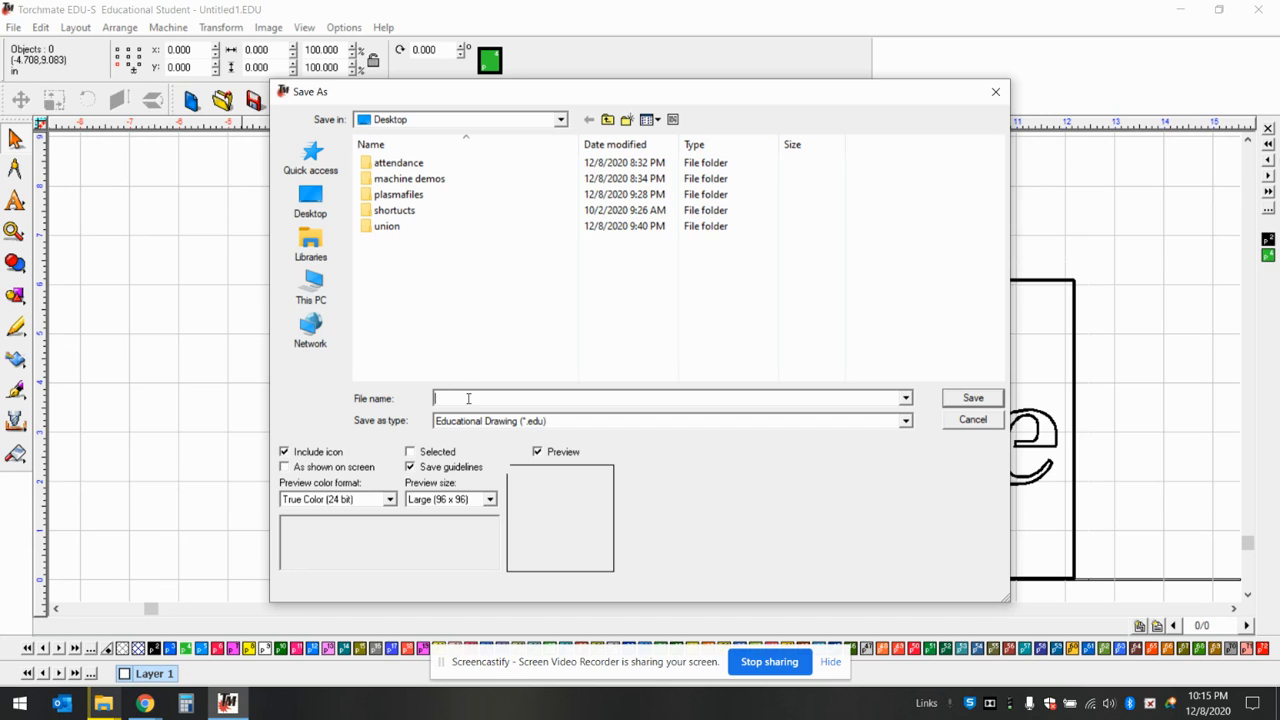
type("mar")
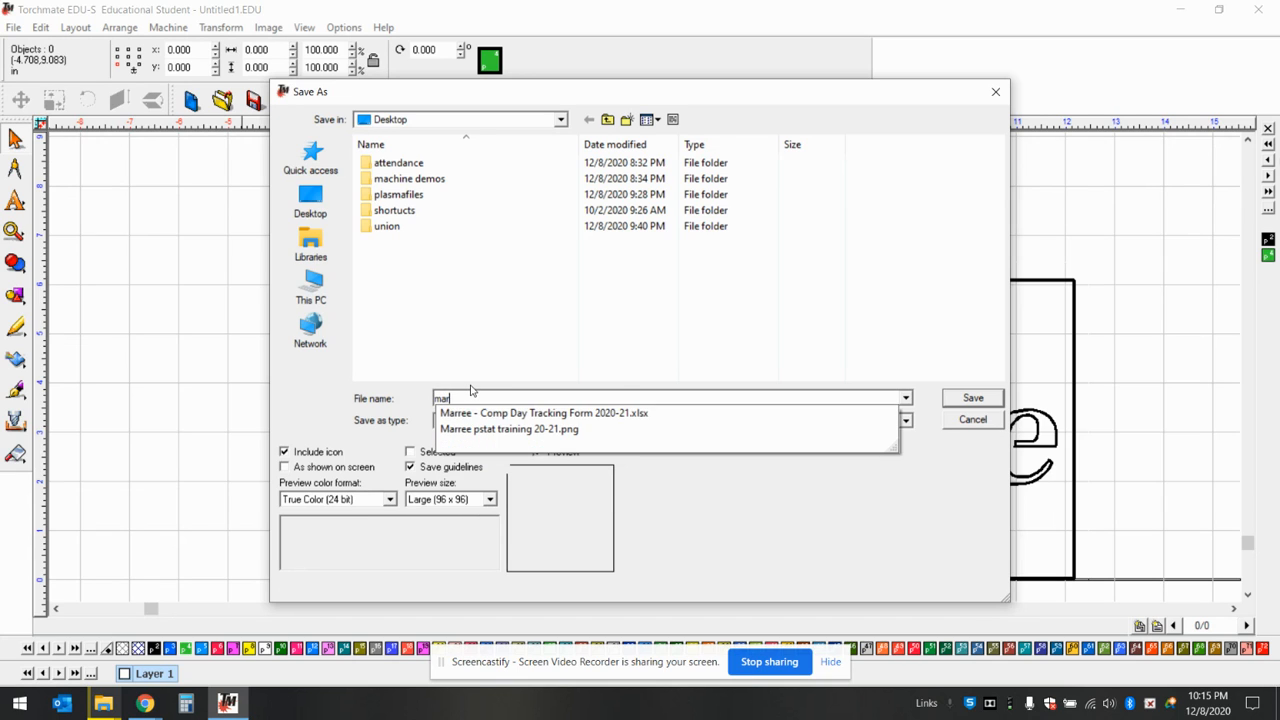
type("reenameplate")
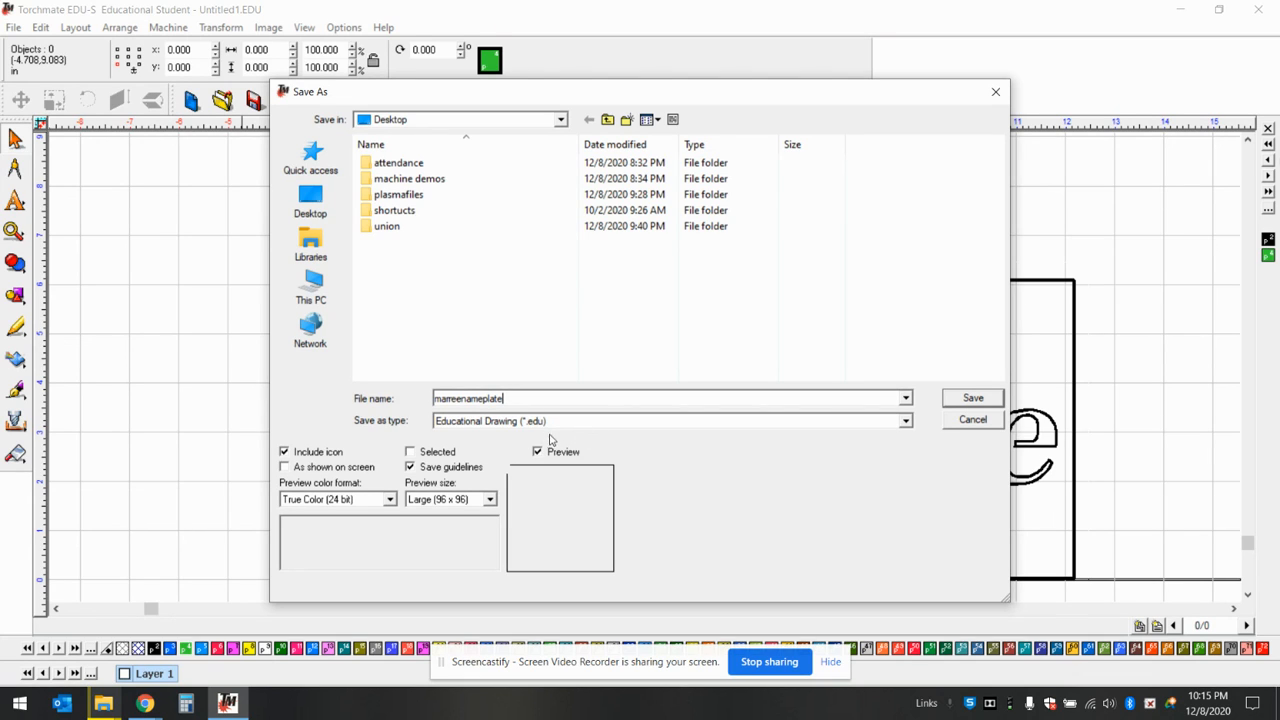
left_click(973, 399)
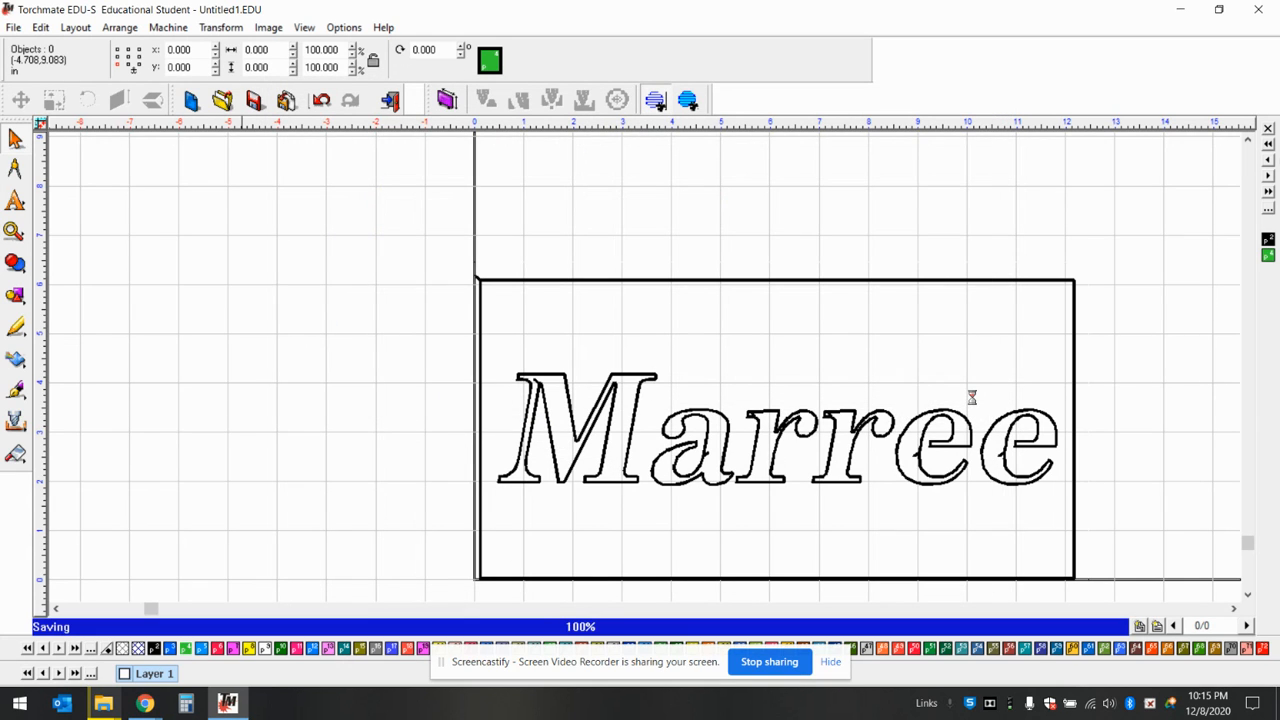